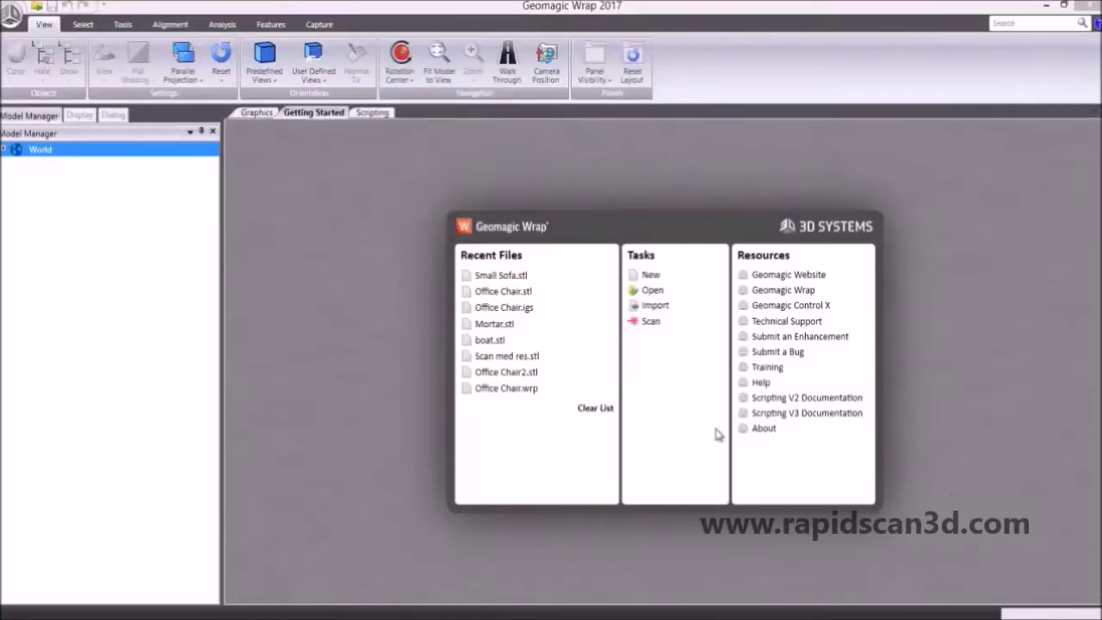
Import the Small Sofa STL file from the Small Sofa folder using millimetres as the data units
click(663, 312)
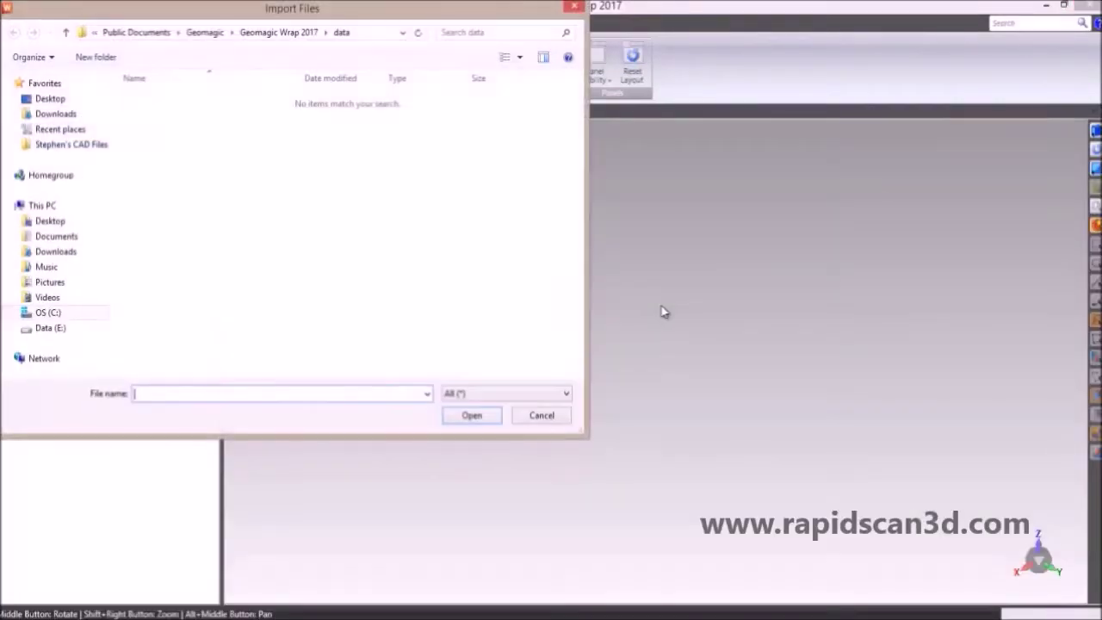
click(90, 145)
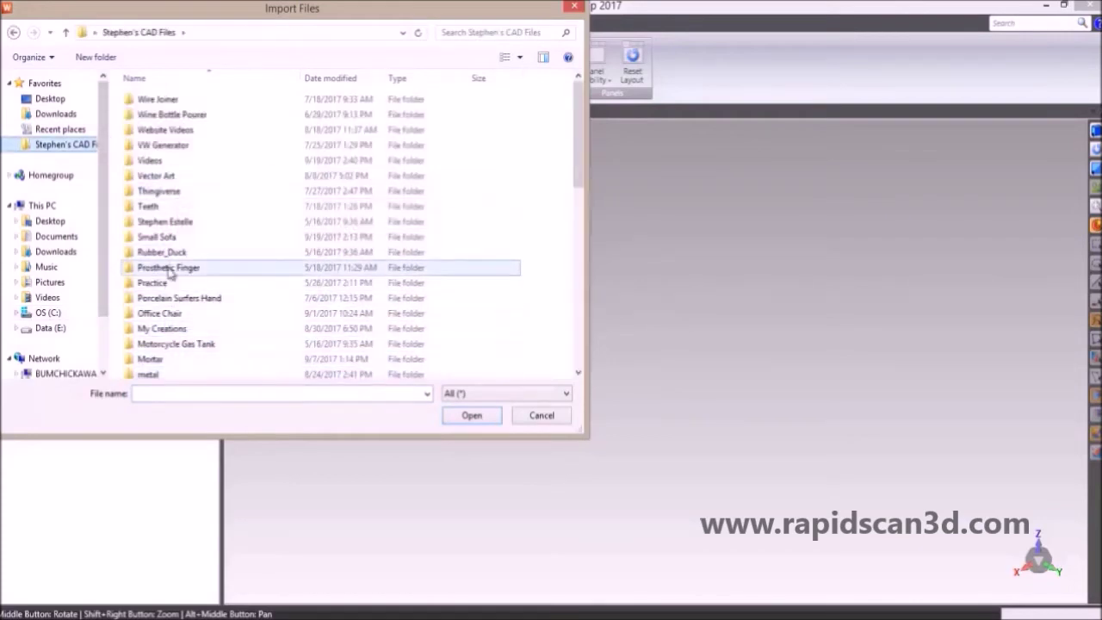
double_click(167, 248)
click(180, 104)
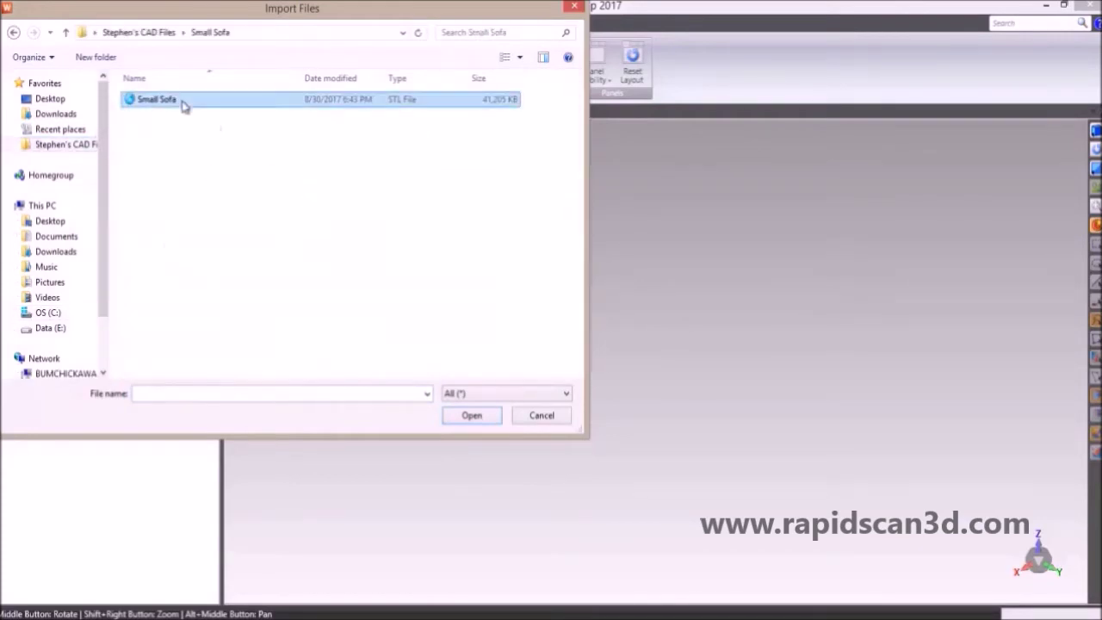
click(469, 416)
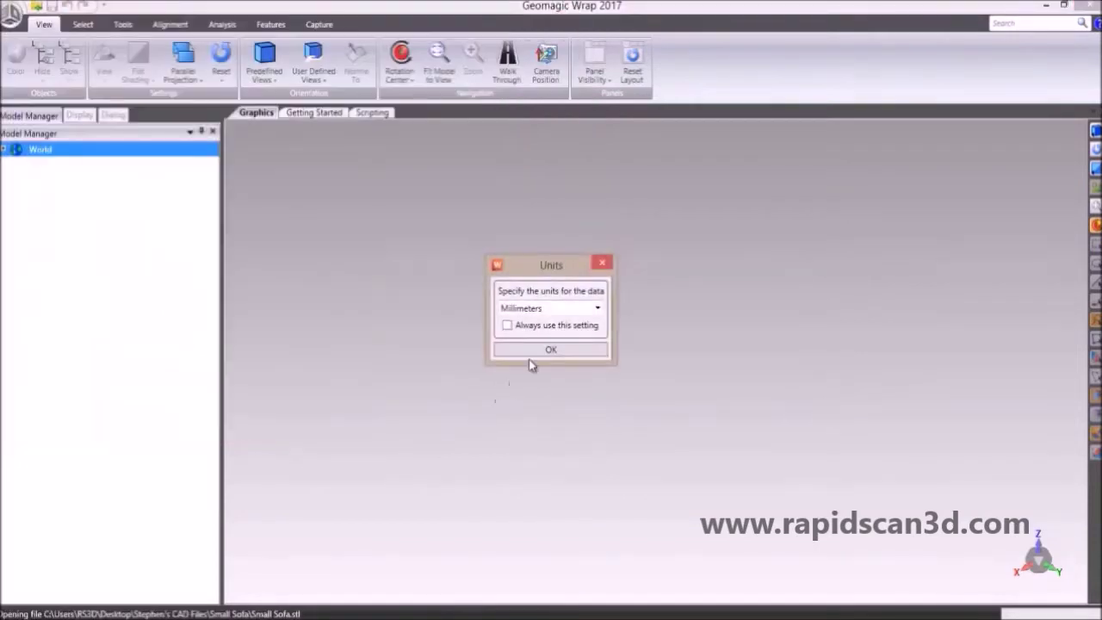
click(551, 349)
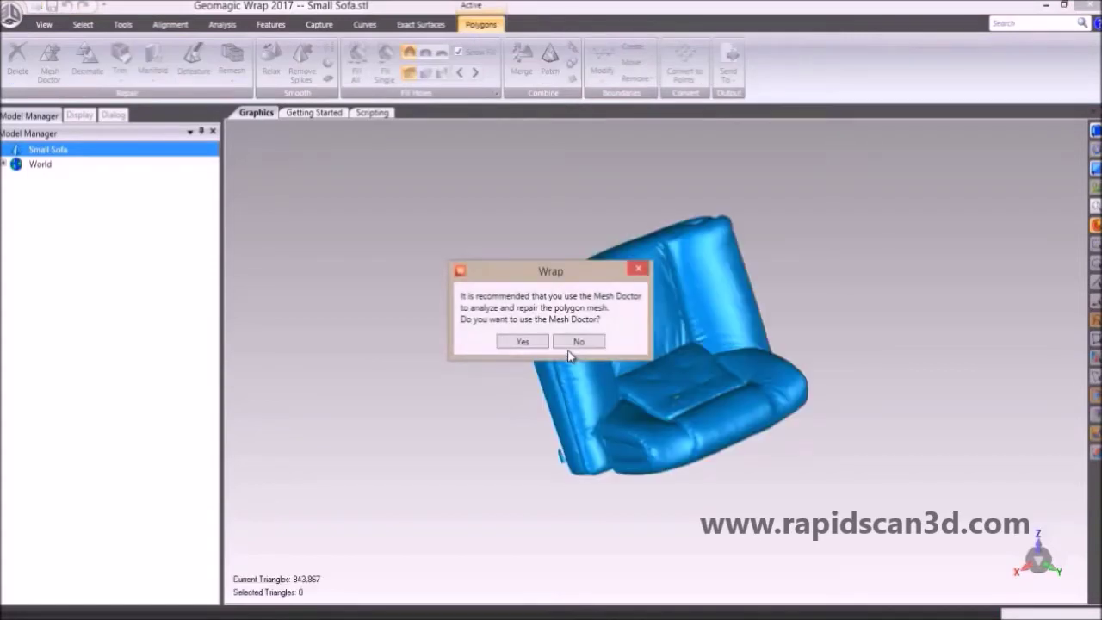
Run Mesh Doctor on the imported sofa, apply the automatic repair twice and accept the repaired mesh
click(522, 341)
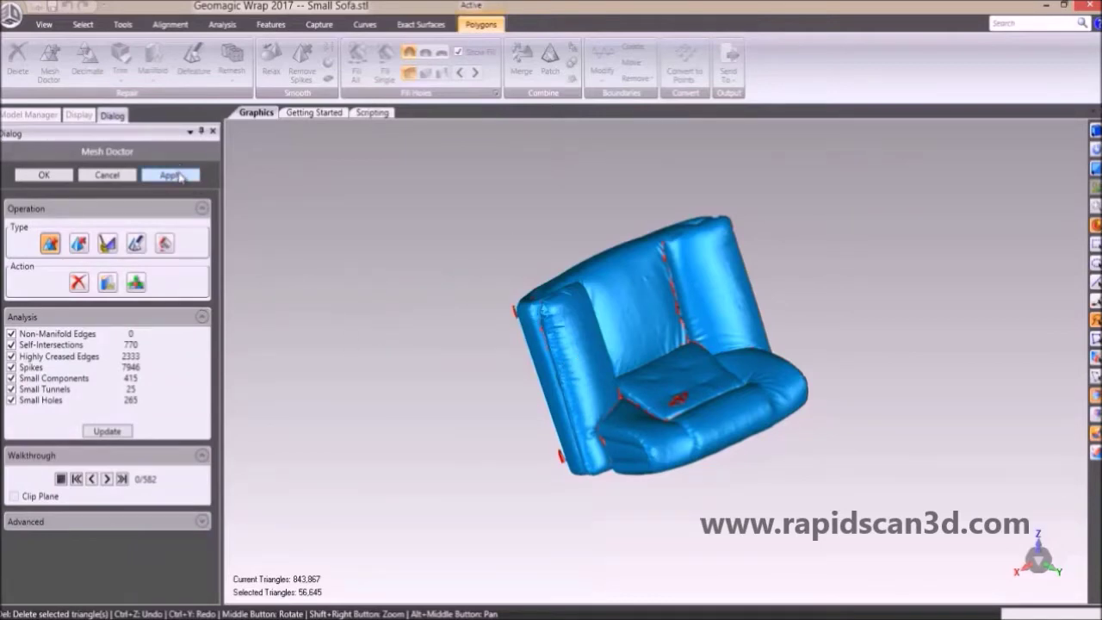
click(171, 175)
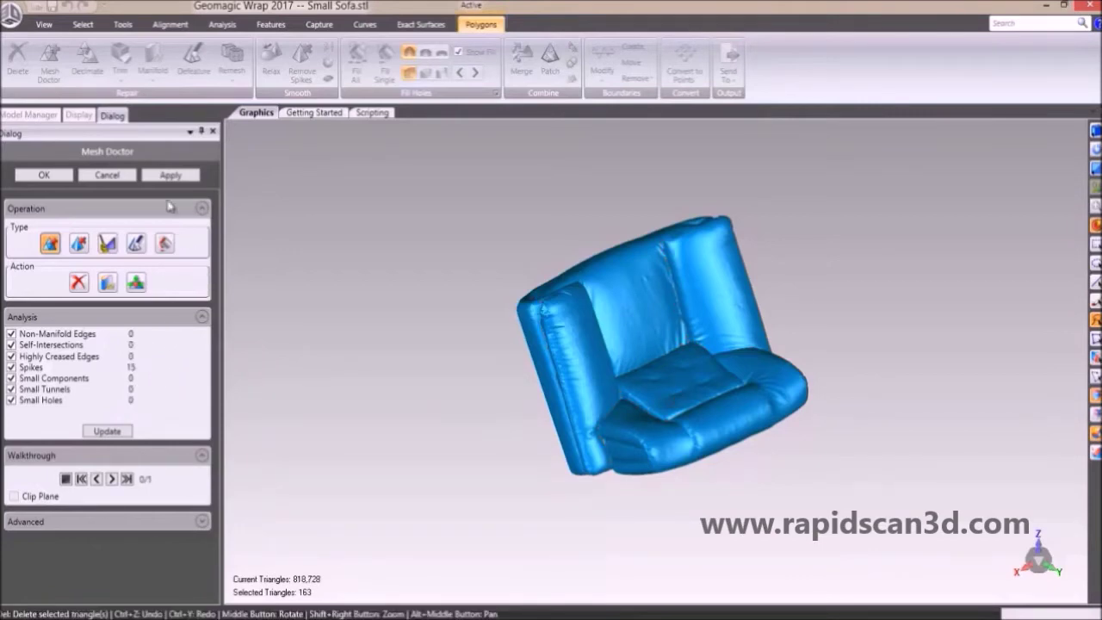
click(168, 176)
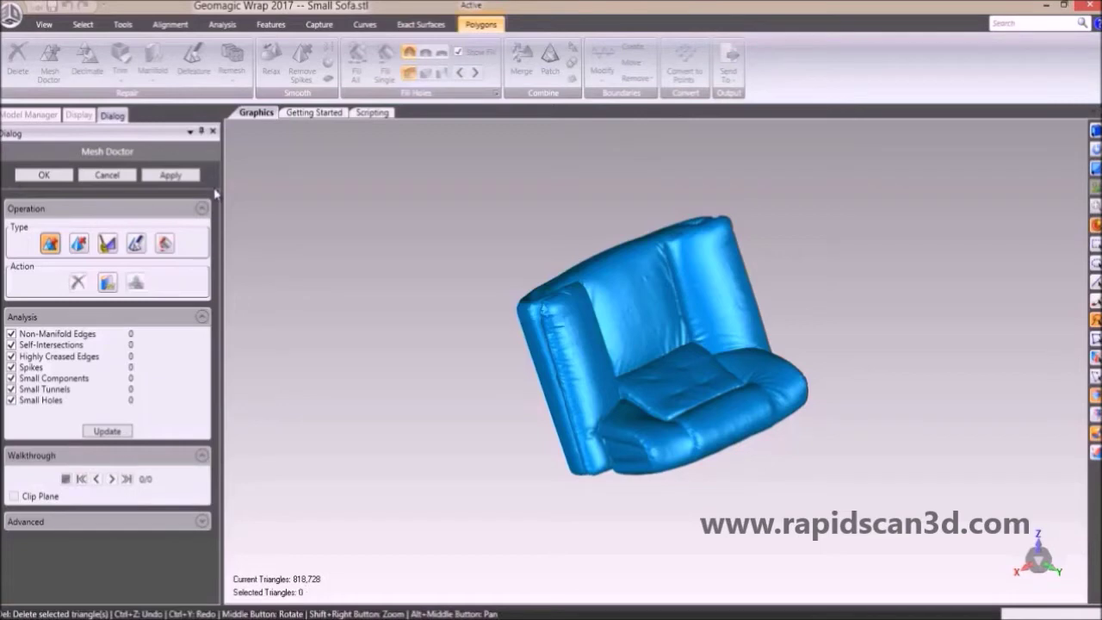
click(44, 174)
Examine the repaired sofa from the front and underneath, including the feet on its underside
middle_drag(691, 475, 894, 435)
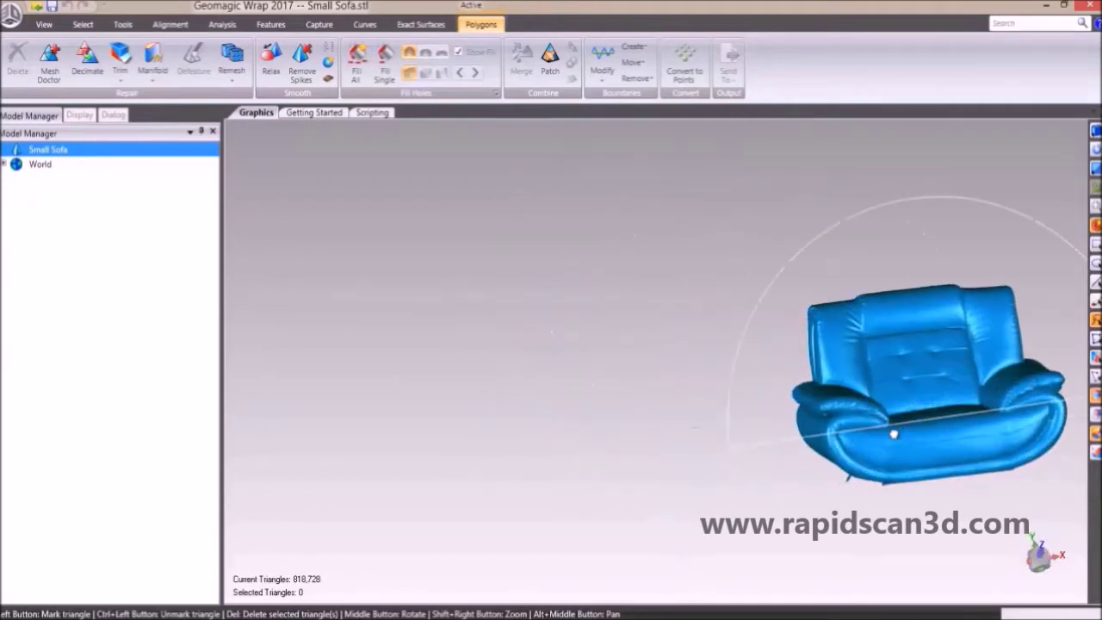
scroll(896, 433, down, 5)
scroll(904, 422, up, 3)
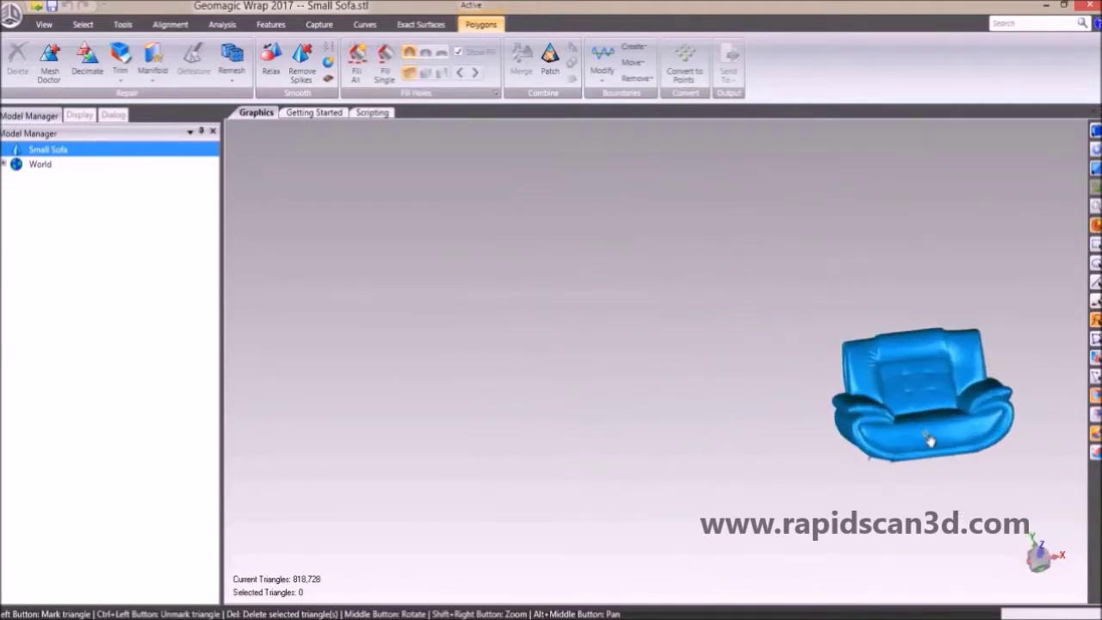
alt+middle_drag(935, 389, 653, 396)
scroll(652, 396, up, 3)
middle_drag(664, 438, 635, 522)
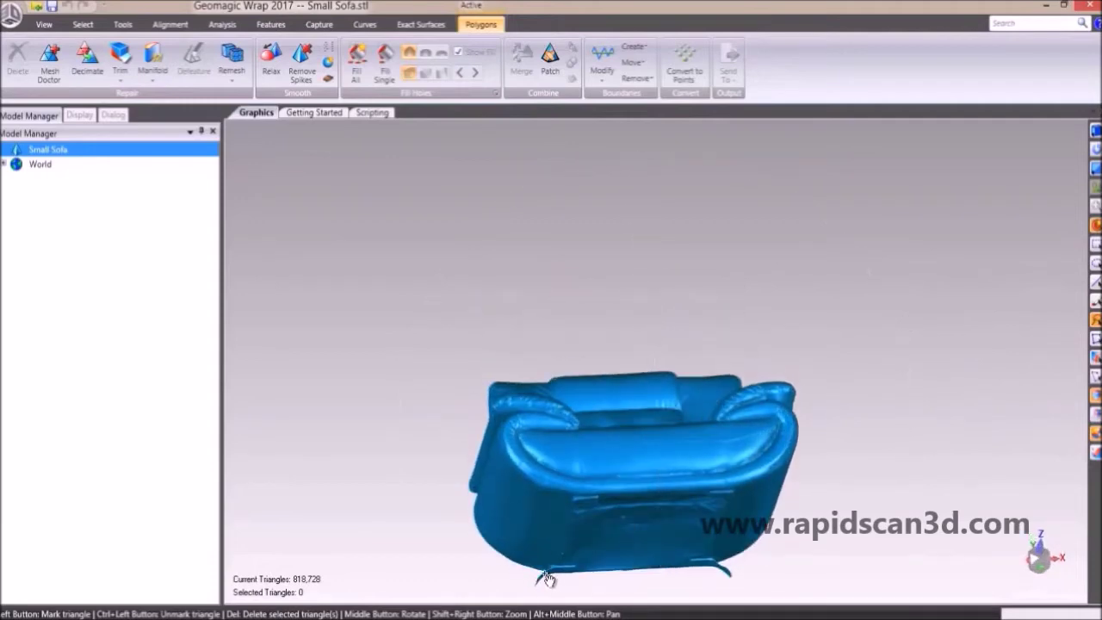
middle_drag(600, 396, 615, 455)
scroll(568, 352, down, 5)
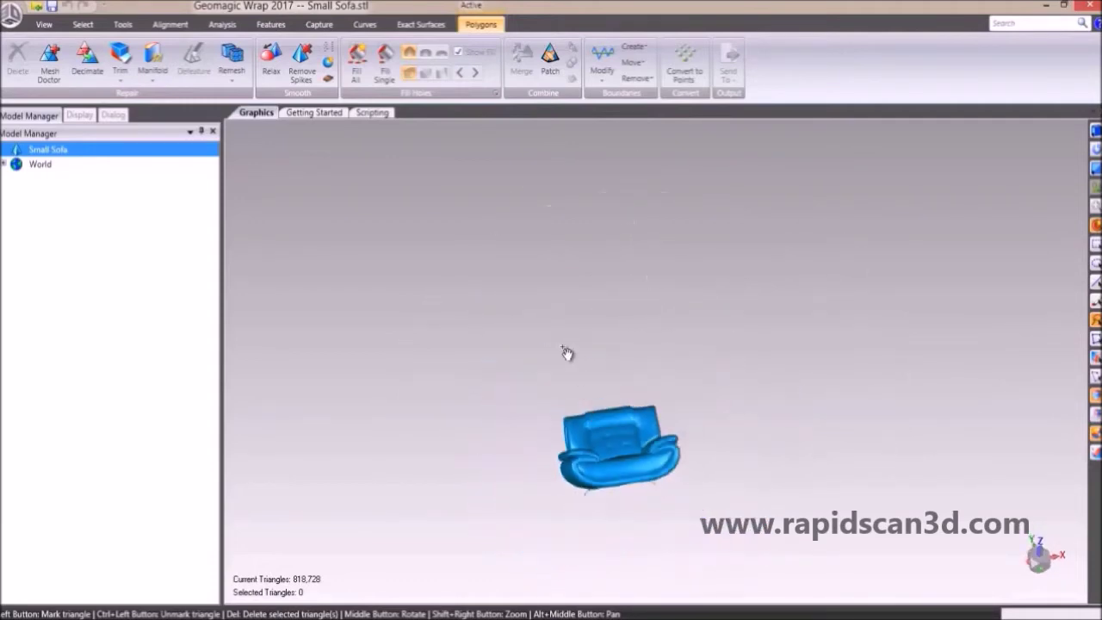
Start Trim with Plane, define the plane by three points on the feet under the sofa and align it
click(125, 66)
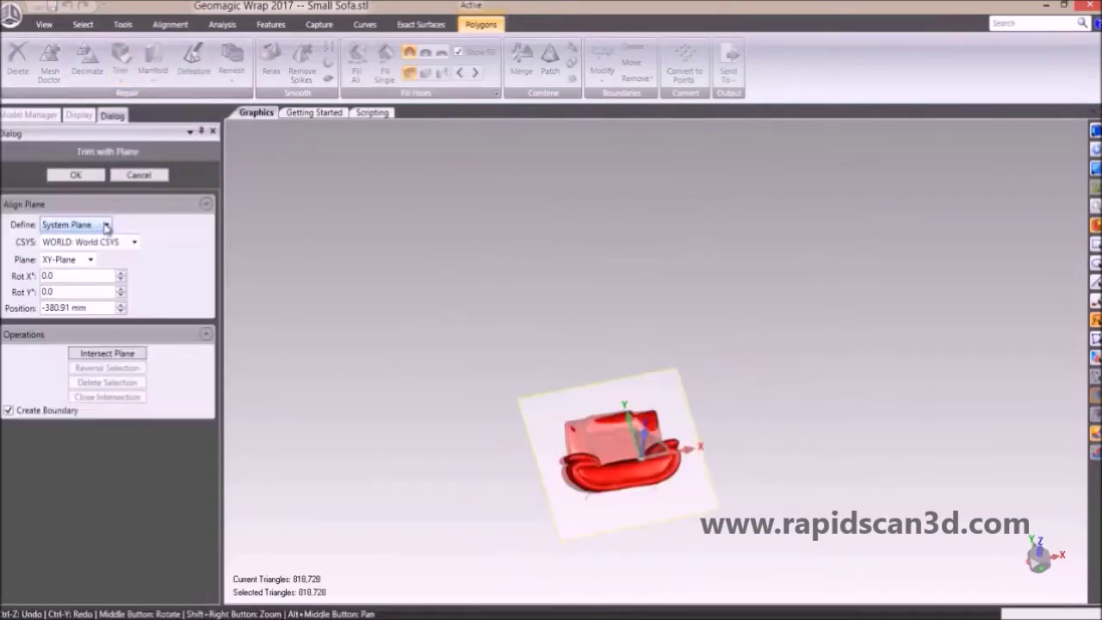
click(107, 225)
click(86, 255)
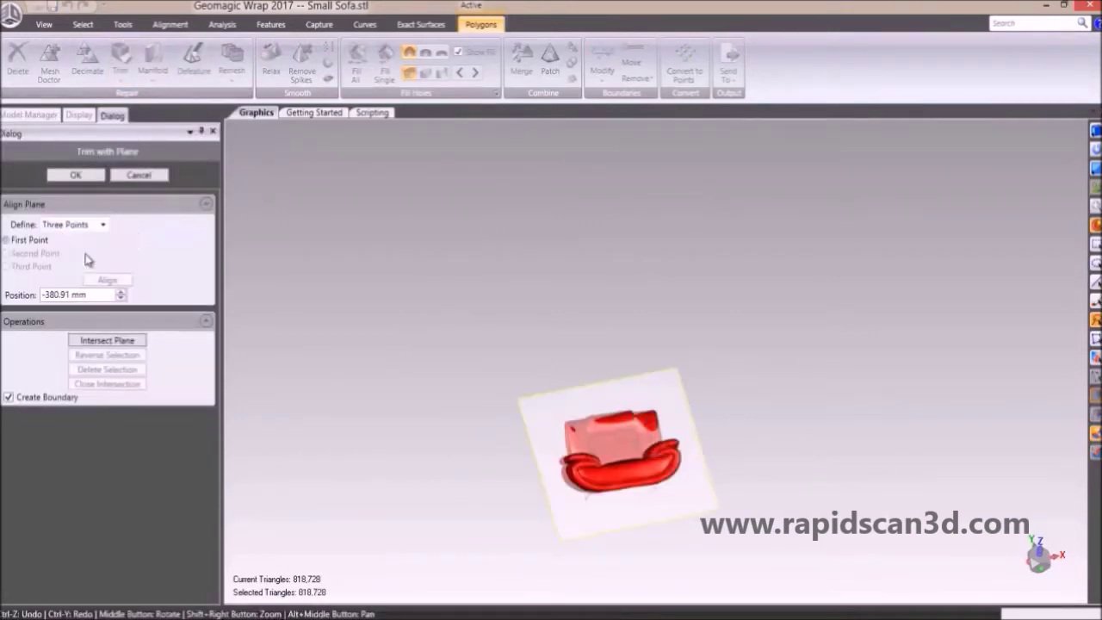
middle_drag(629, 337, 536, 368)
scroll(533, 367, up, 2)
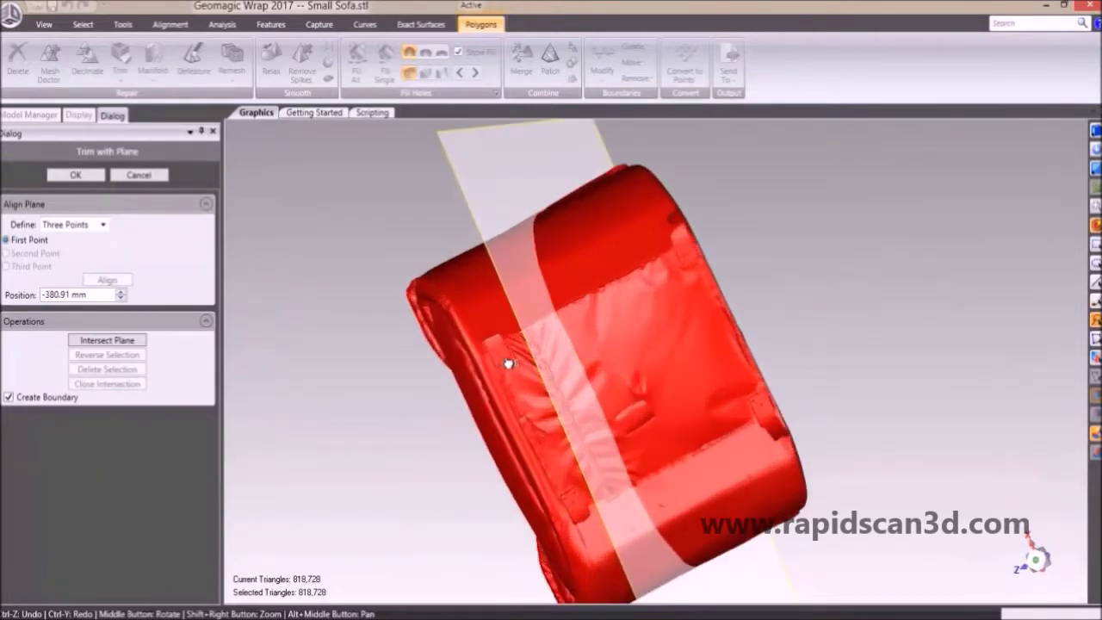
click(506, 363)
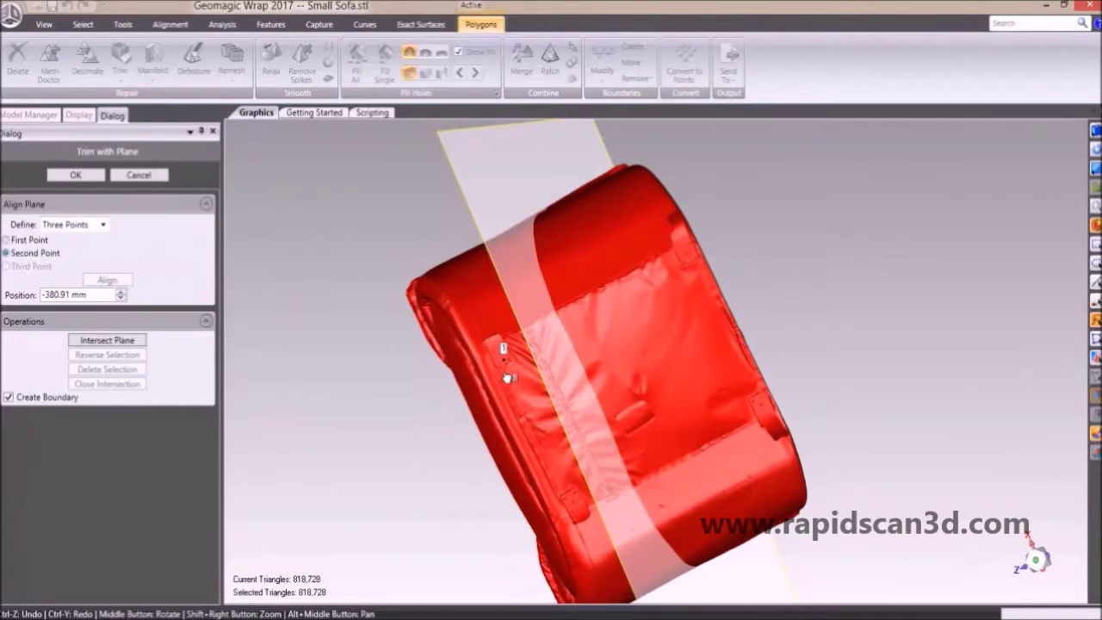
click(569, 495)
click(763, 408)
click(125, 281)
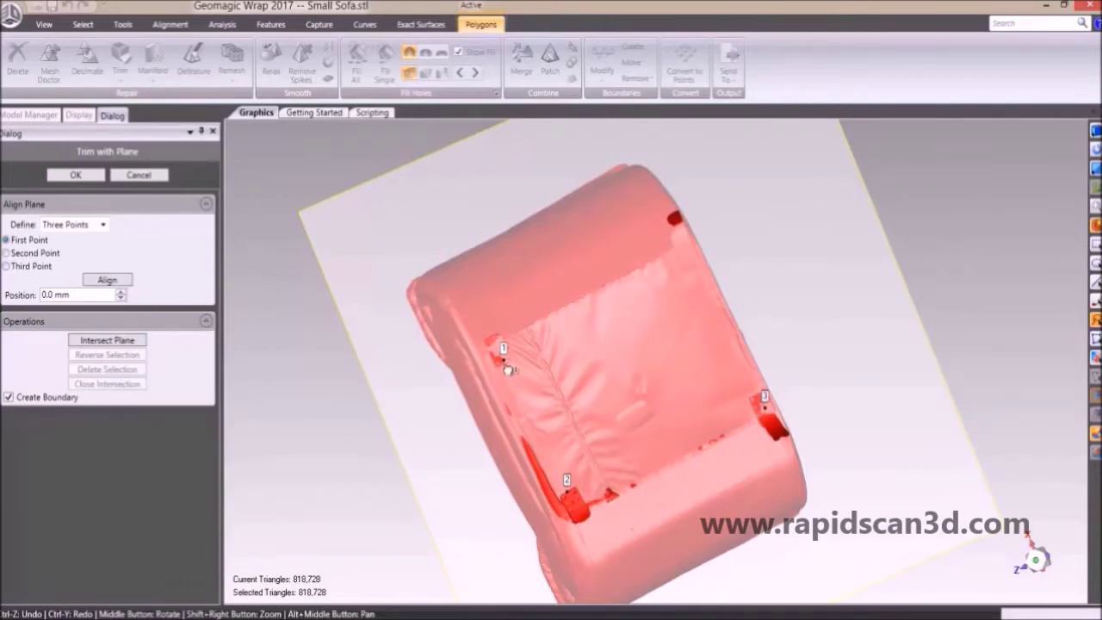
Re-pick the first and second plane points on the sofa's feet, realign the plane and set its position to 0.0 mm
click(502, 349)
click(689, 260)
click(106, 281)
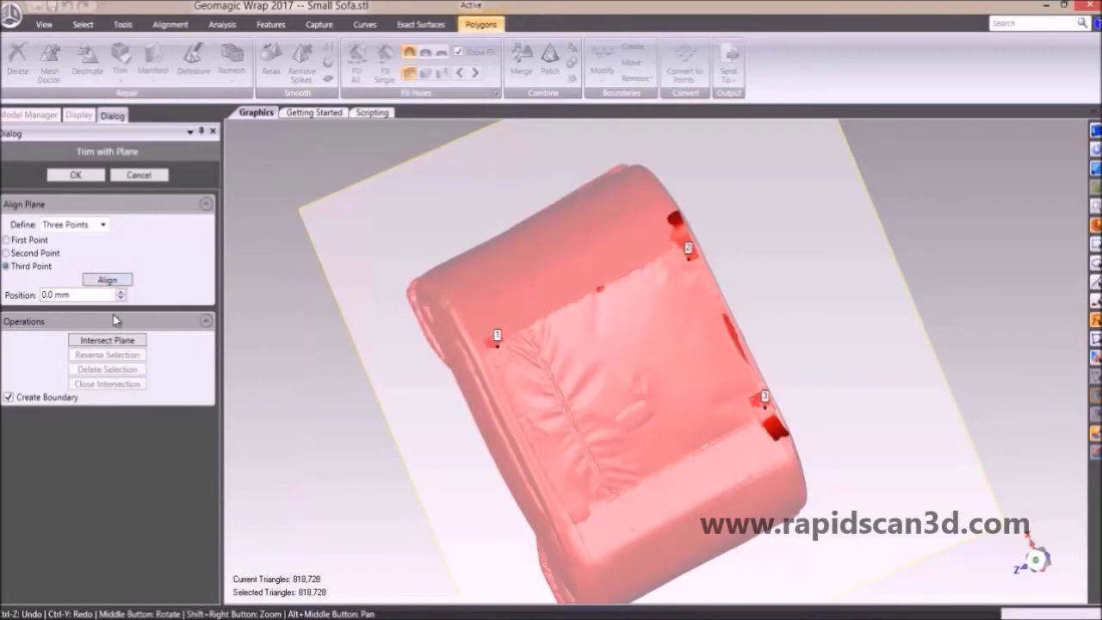
click(121, 292)
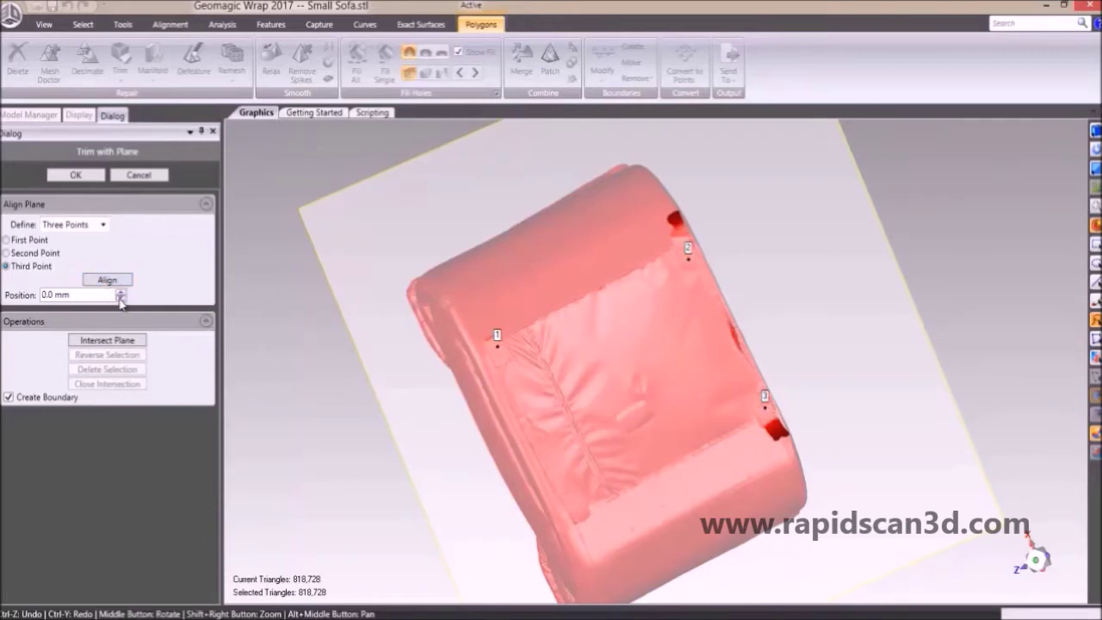
click(121, 298)
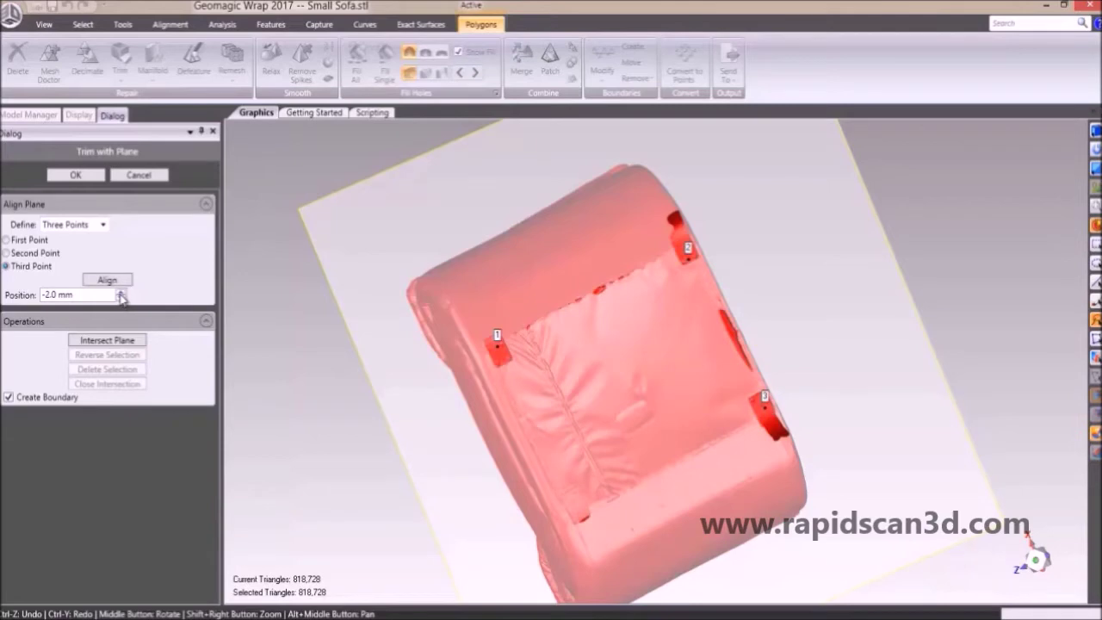
click(122, 292)
Intersect the sofa mesh with the plane, delete the selected protruding feet sections and close the cut openings
middle_drag(560, 407, 528, 302)
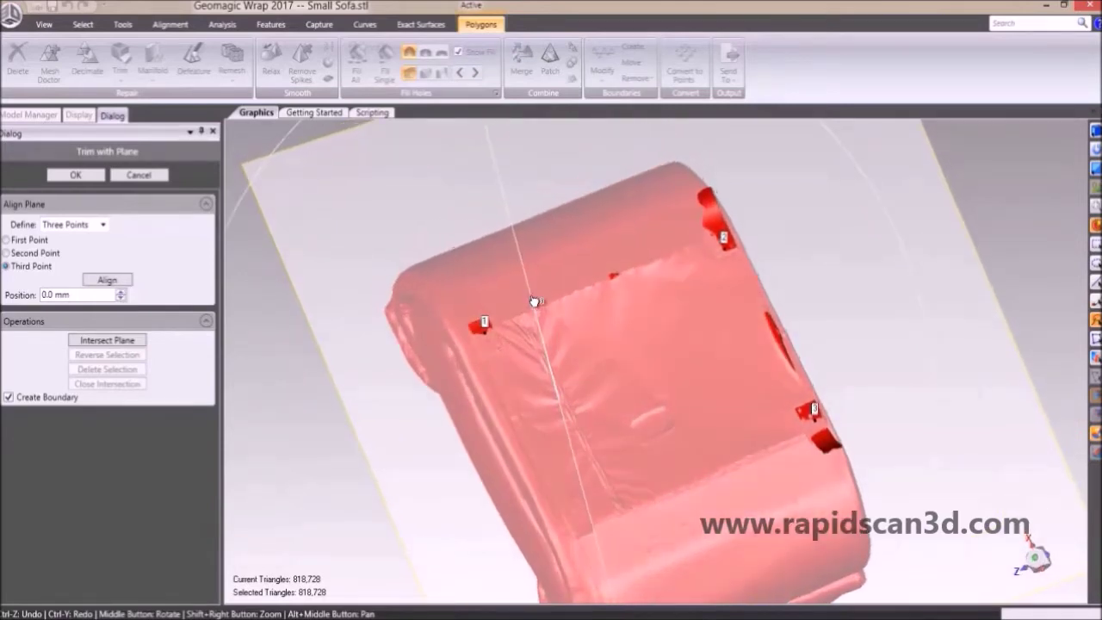
click(118, 342)
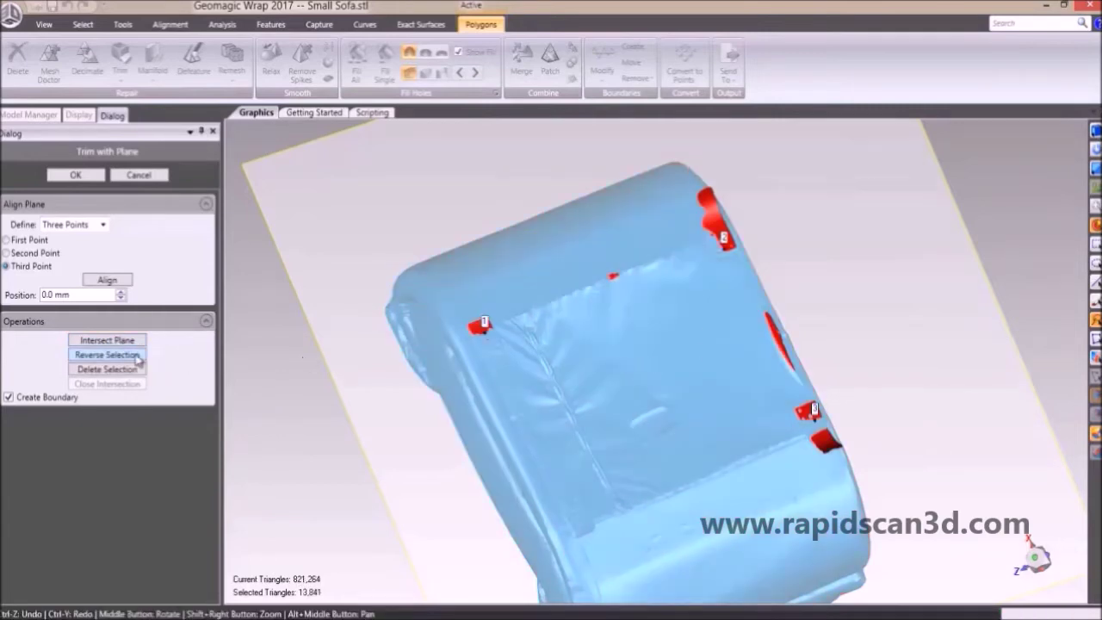
click(137, 360)
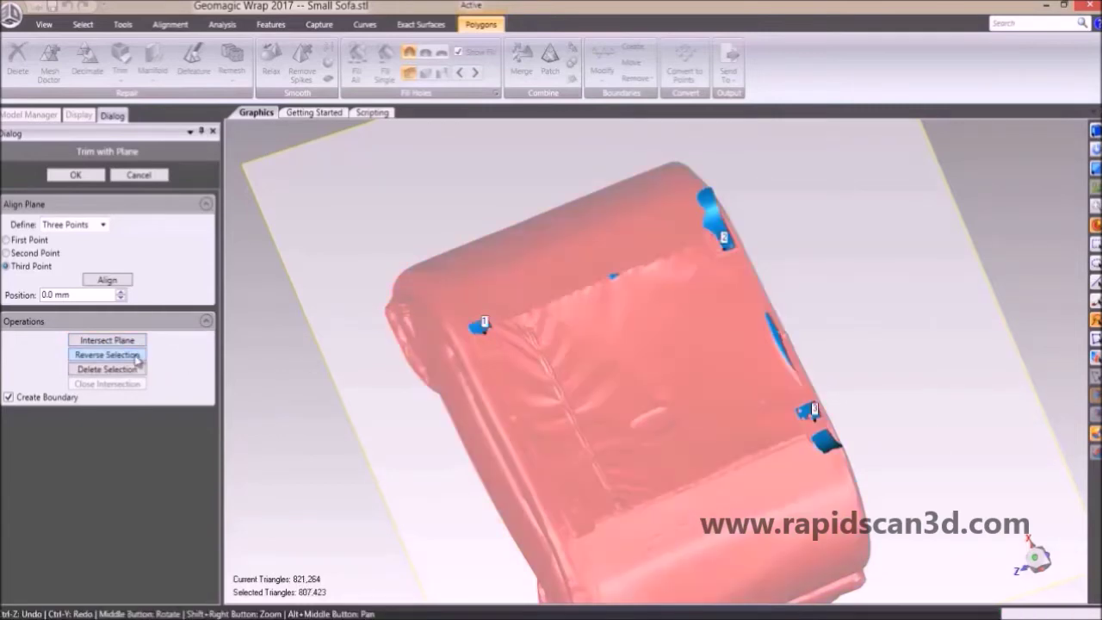
click(137, 360)
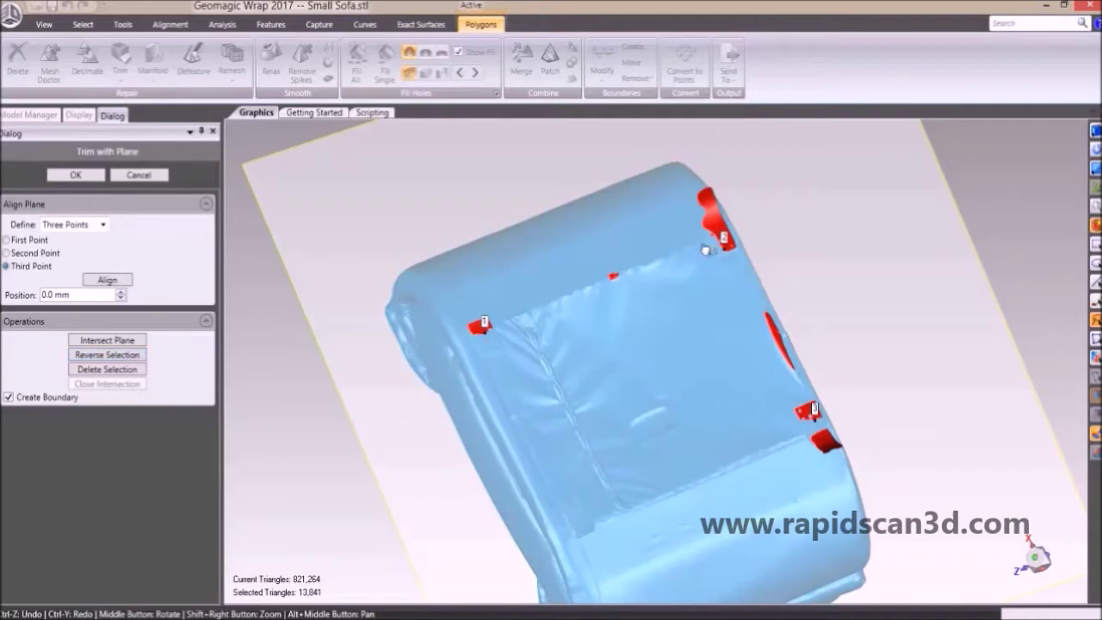
click(106, 369)
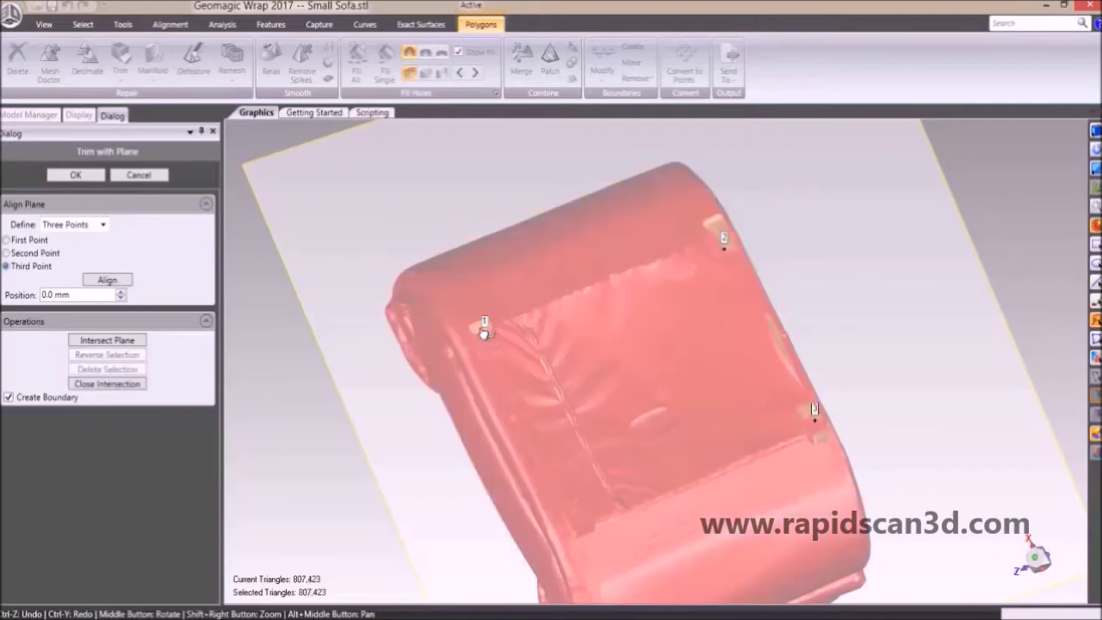
click(105, 385)
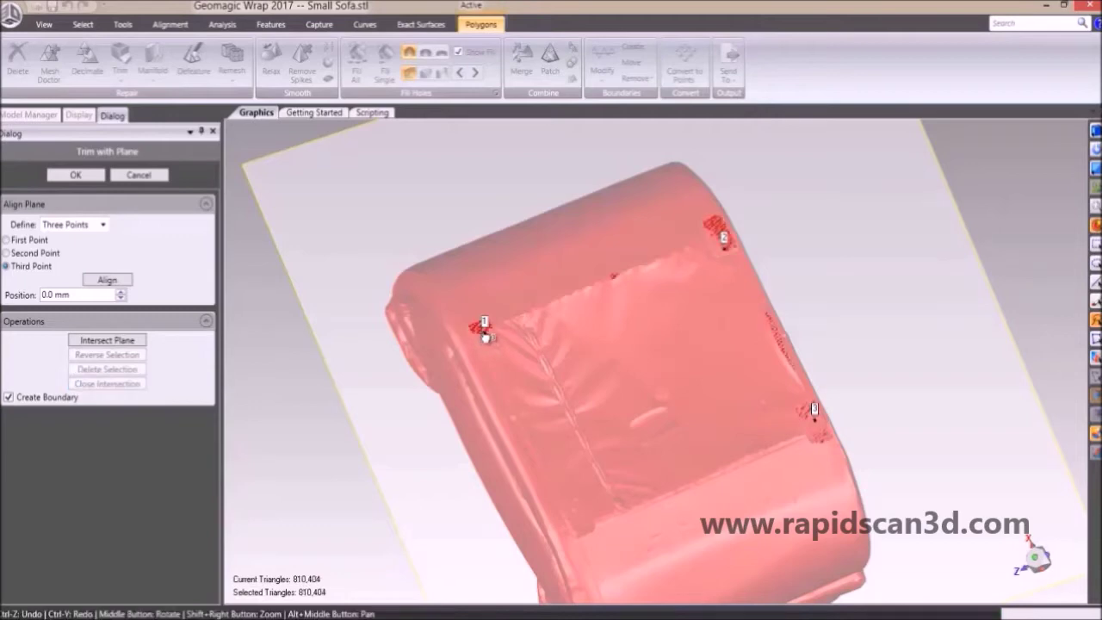
middle_drag(863, 392, 839, 404)
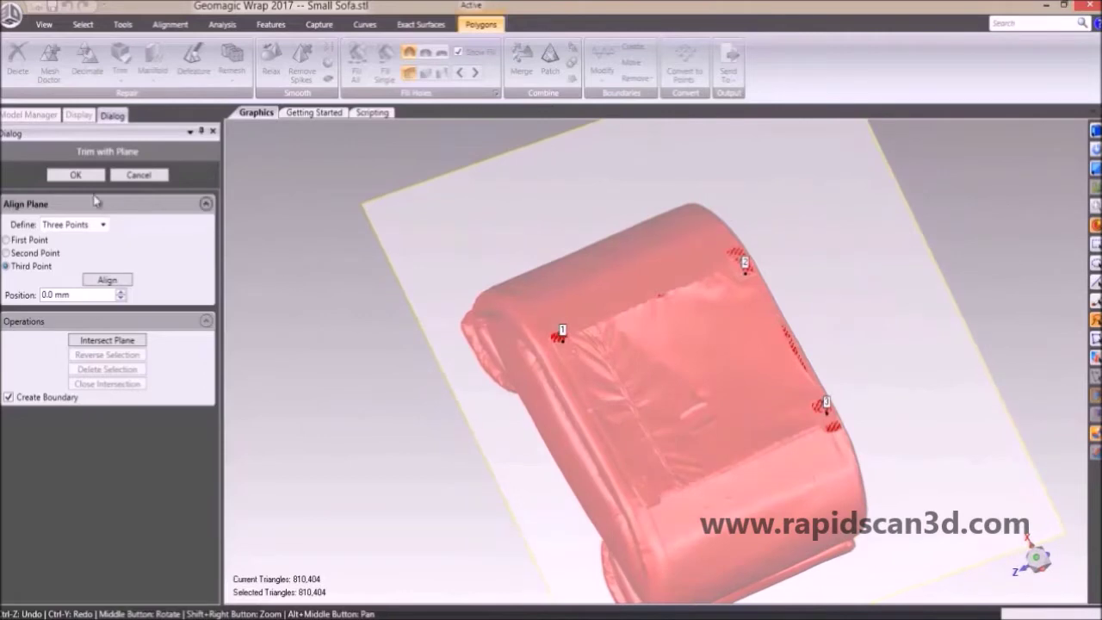
click(86, 176)
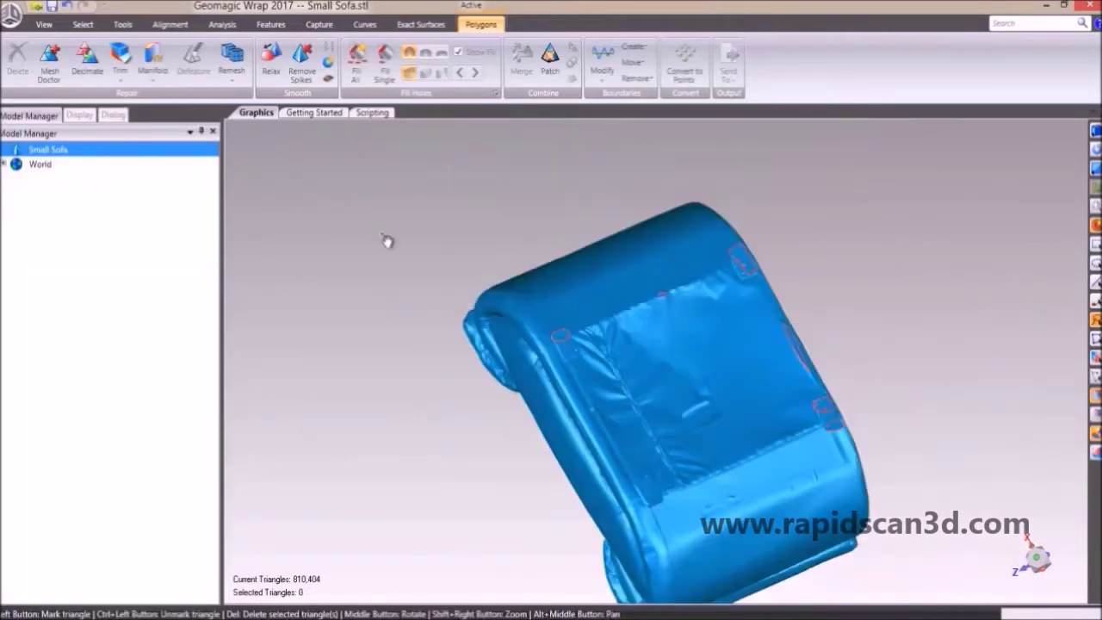
Measure the distance across the seat from a point on one armrest to a point on the opposite armrest
middle_drag(406, 260, 683, 453)
scroll(592, 394, up, 5)
scroll(575, 322, down, 5)
scroll(634, 421, up, 5)
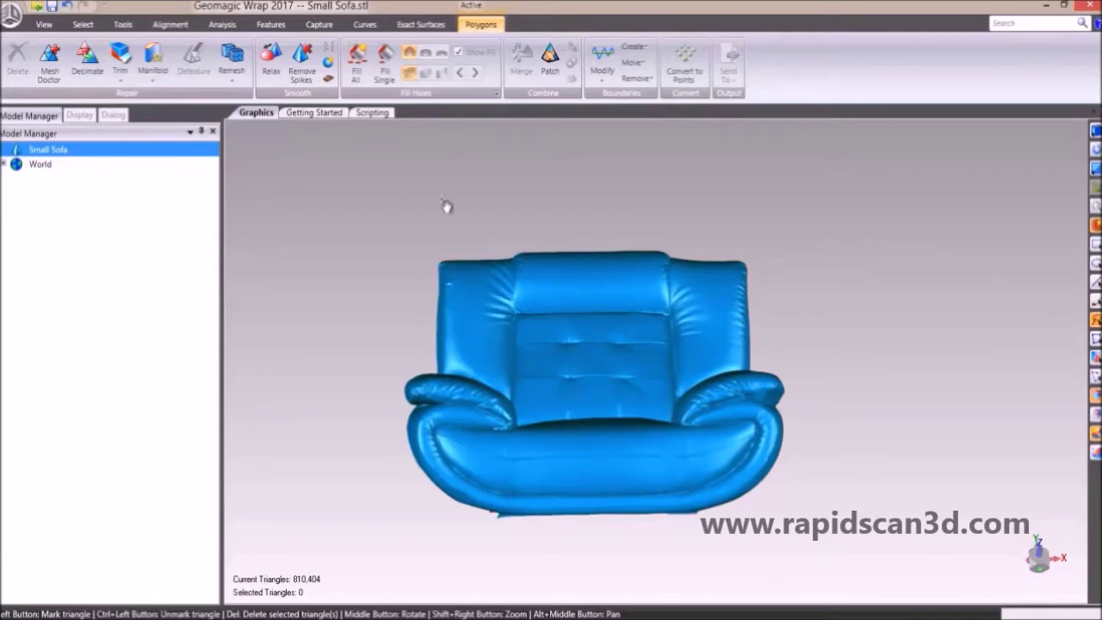
click(223, 24)
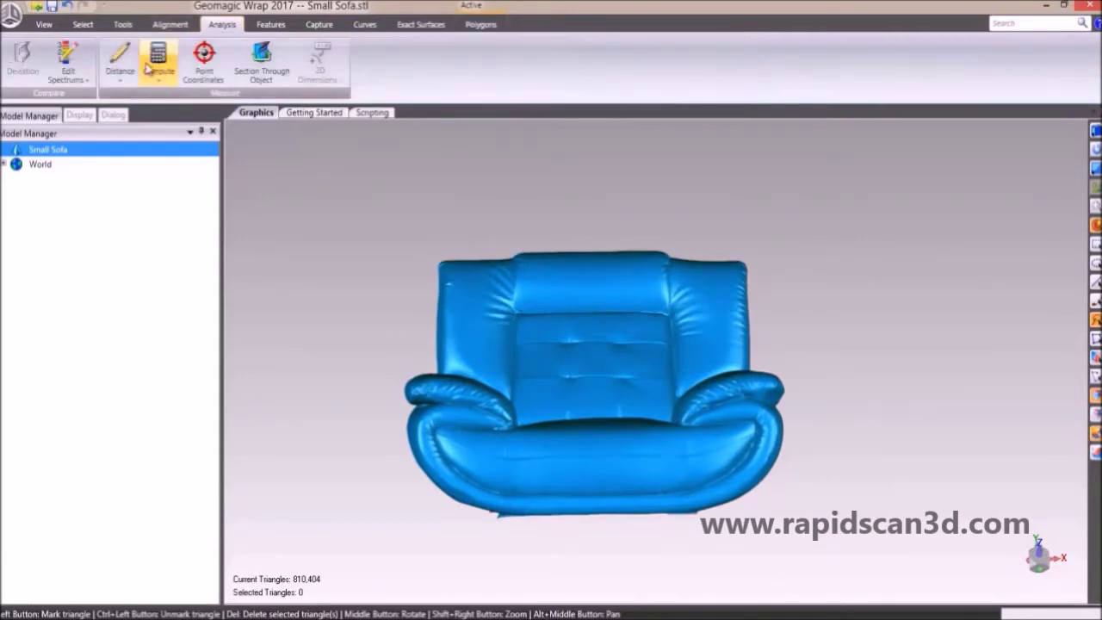
click(120, 74)
click(142, 96)
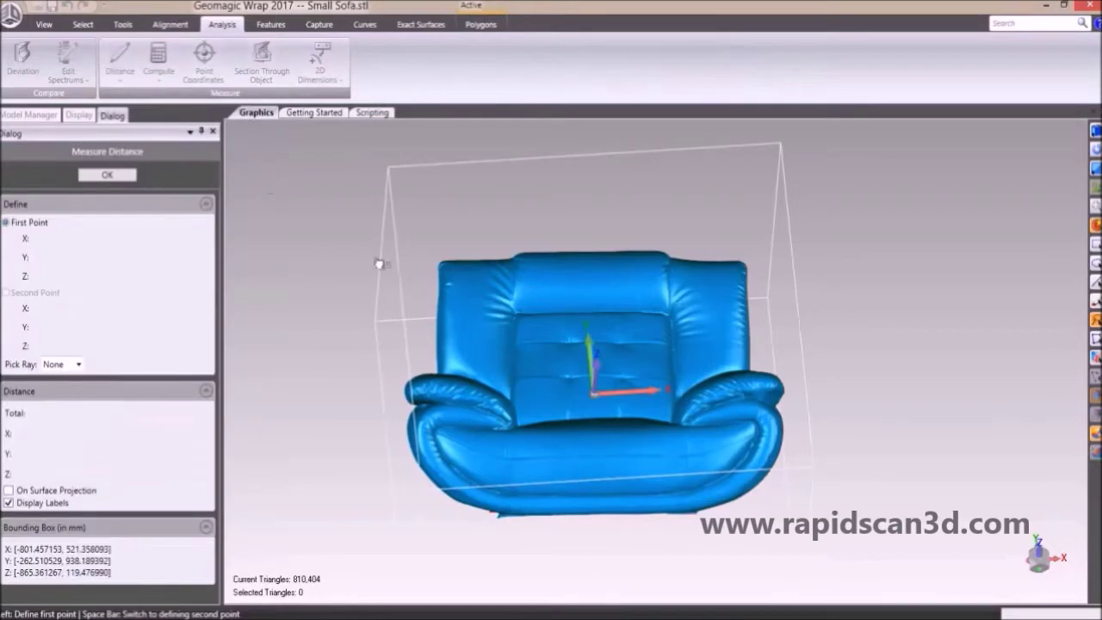
middle_drag(598, 250, 606, 451)
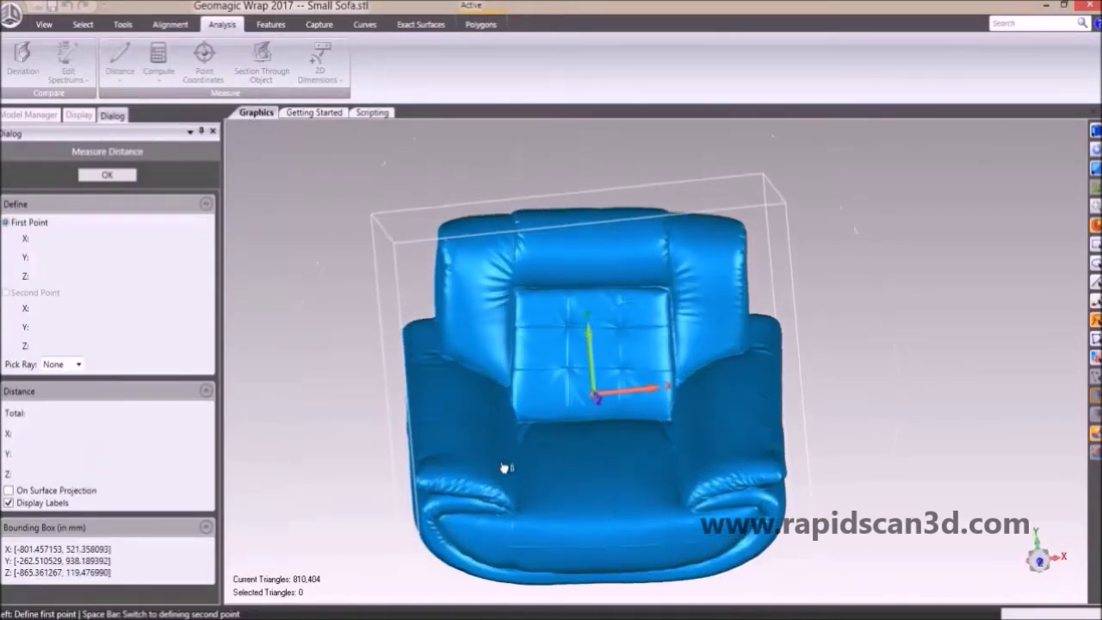
click(425, 422)
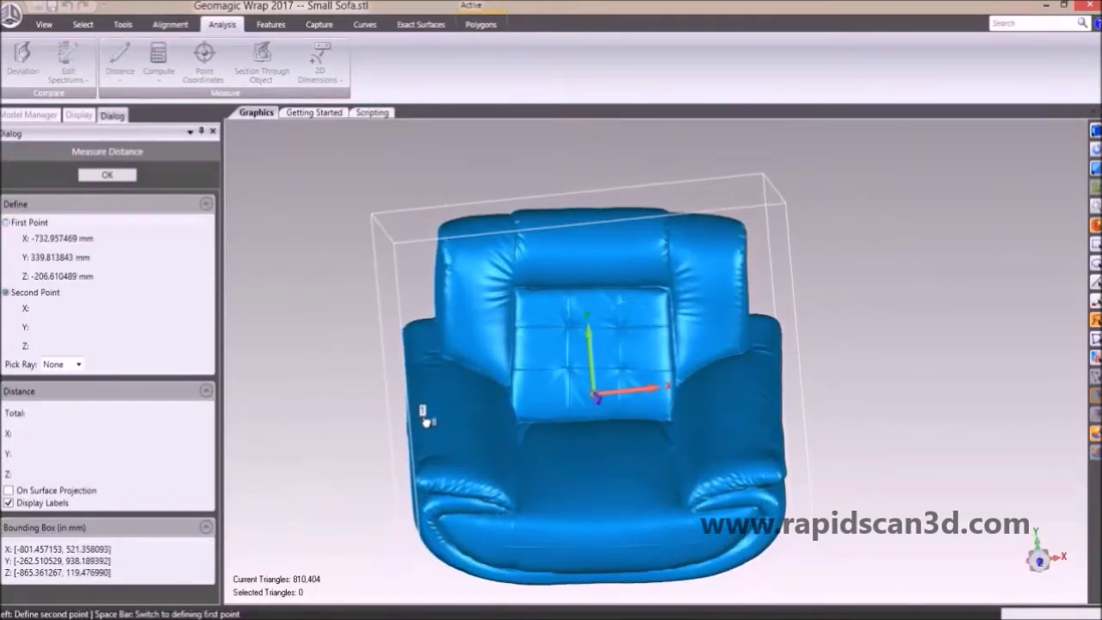
click(758, 416)
Turn on surface projection for the armrest-to-armrest distance and view the measurement from an angle
middle_drag(575, 520, 725, 556)
middle_drag(460, 487, 581, 494)
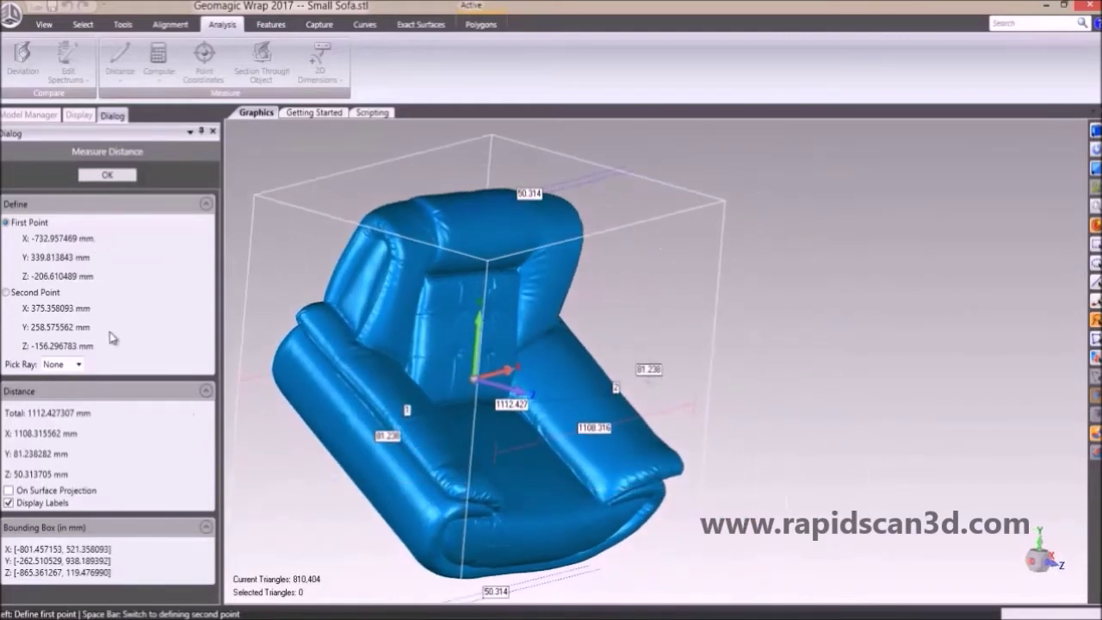
click(10, 491)
middle_drag(521, 464, 439, 435)
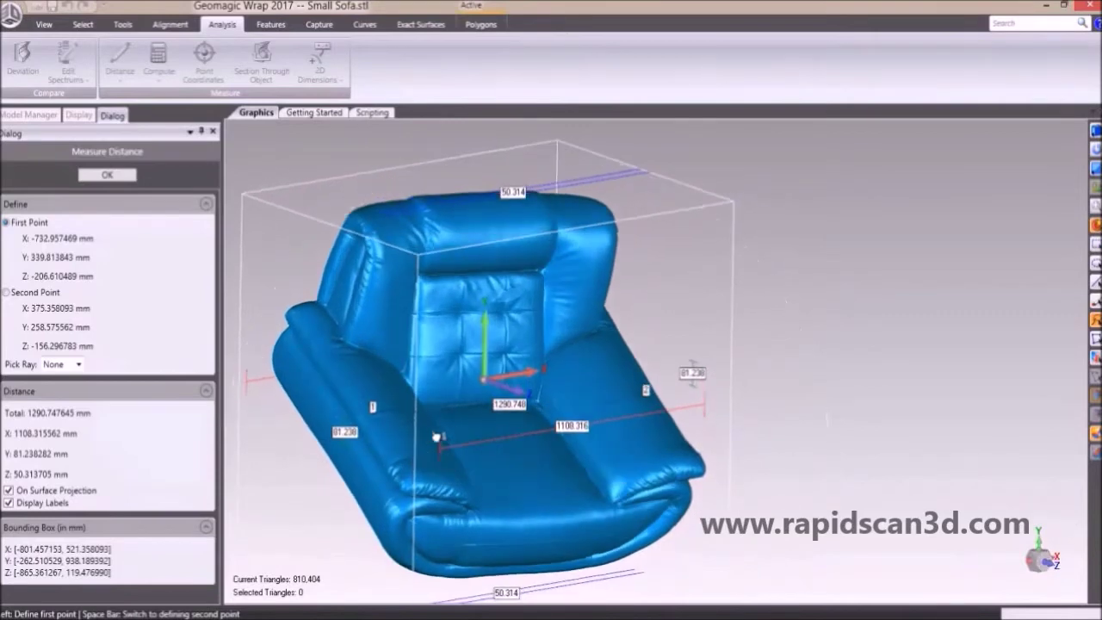
Compare the armrest-to-armrest distance with surface projection off and on, leave it on, and finish the distance measurement
click(43, 492)
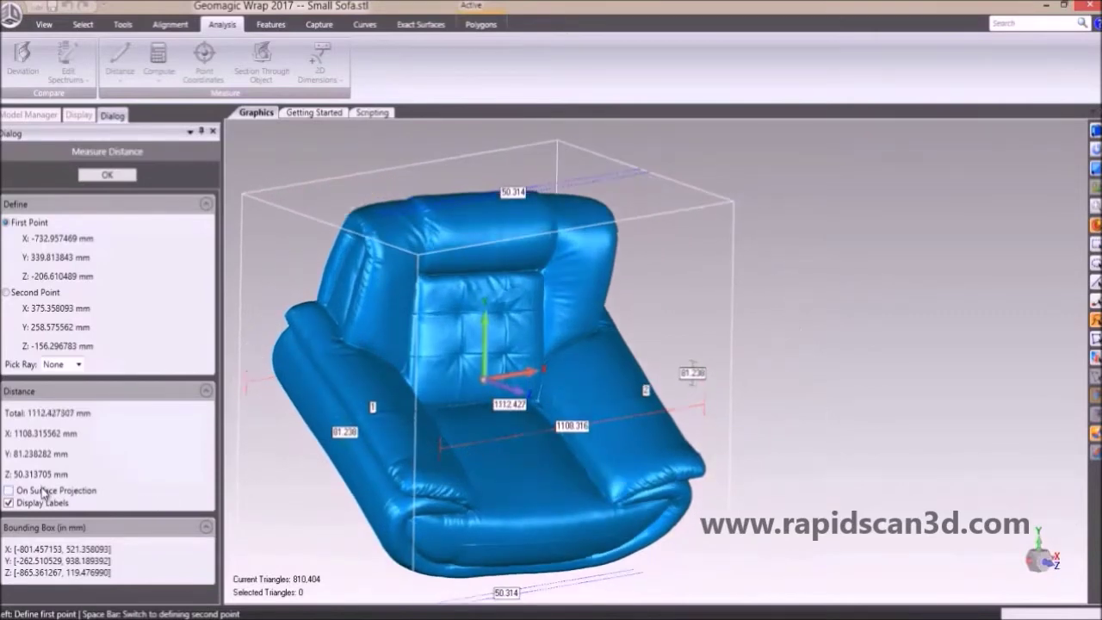
click(43, 492)
click(43, 493)
click(55, 495)
middle_drag(509, 473, 371, 391)
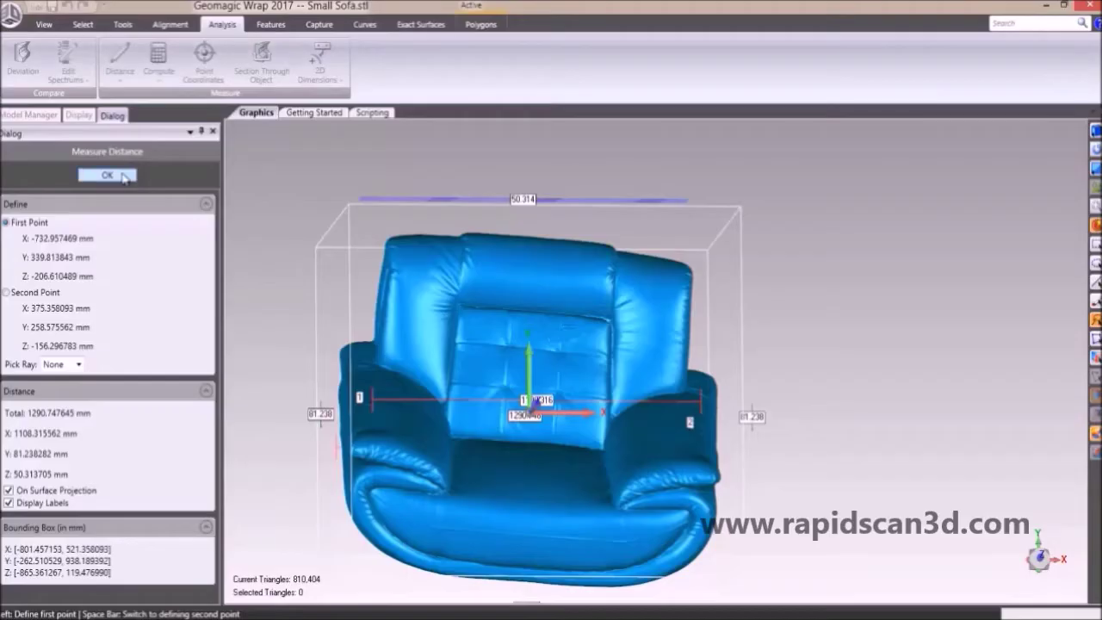
click(123, 176)
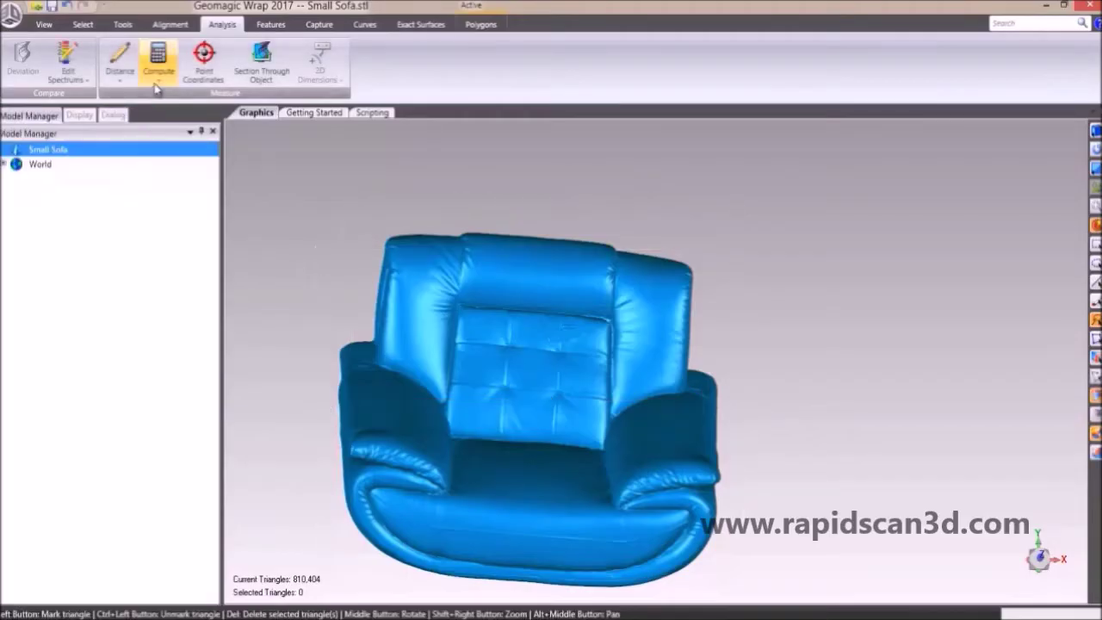
Compute the volume of the sofa model and dismiss the result
click(159, 62)
click(168, 96)
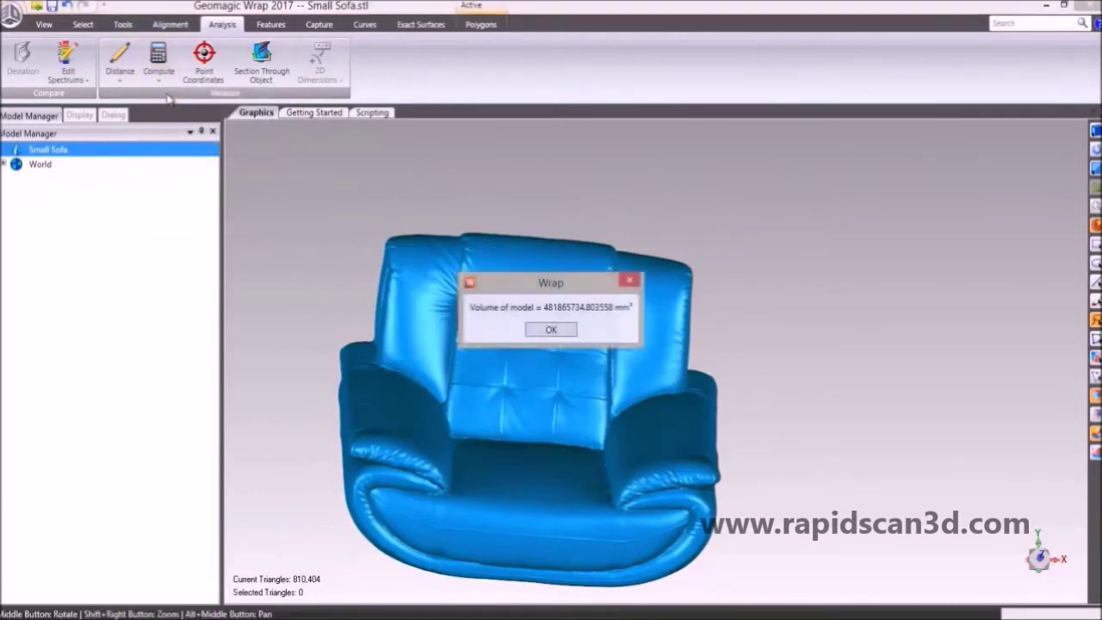
click(567, 332)
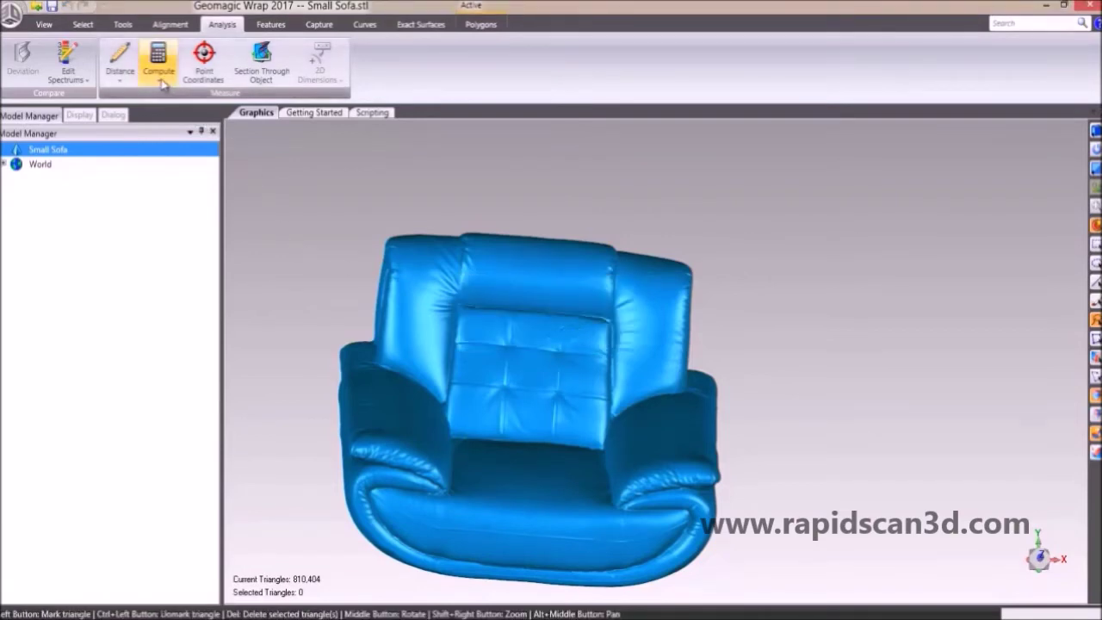
Compute the sofa's center of gravity, create a point feature for it and view the point on the model
click(160, 81)
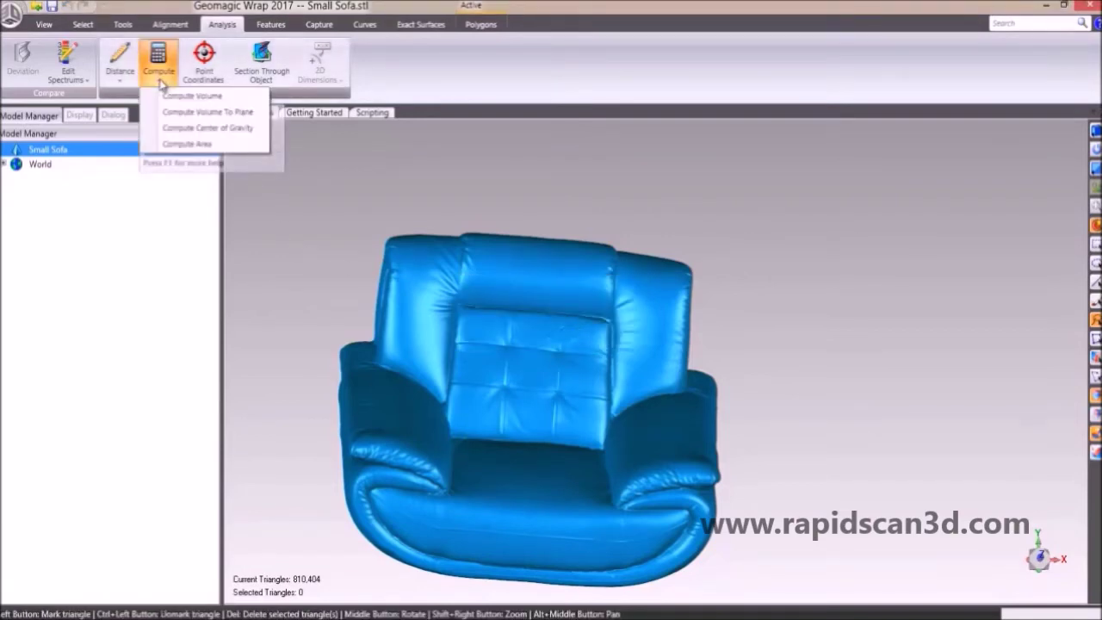
click(191, 129)
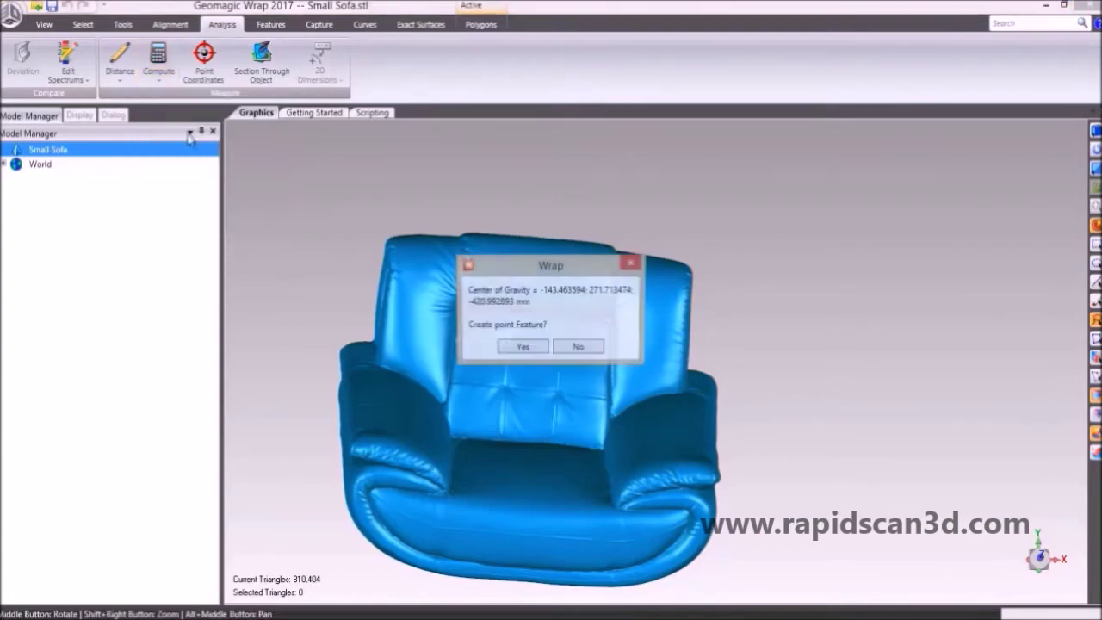
click(524, 347)
middle_drag(503, 437, 524, 416)
scroll(356, 382, down, 3)
middle_drag(356, 381, 607, 356)
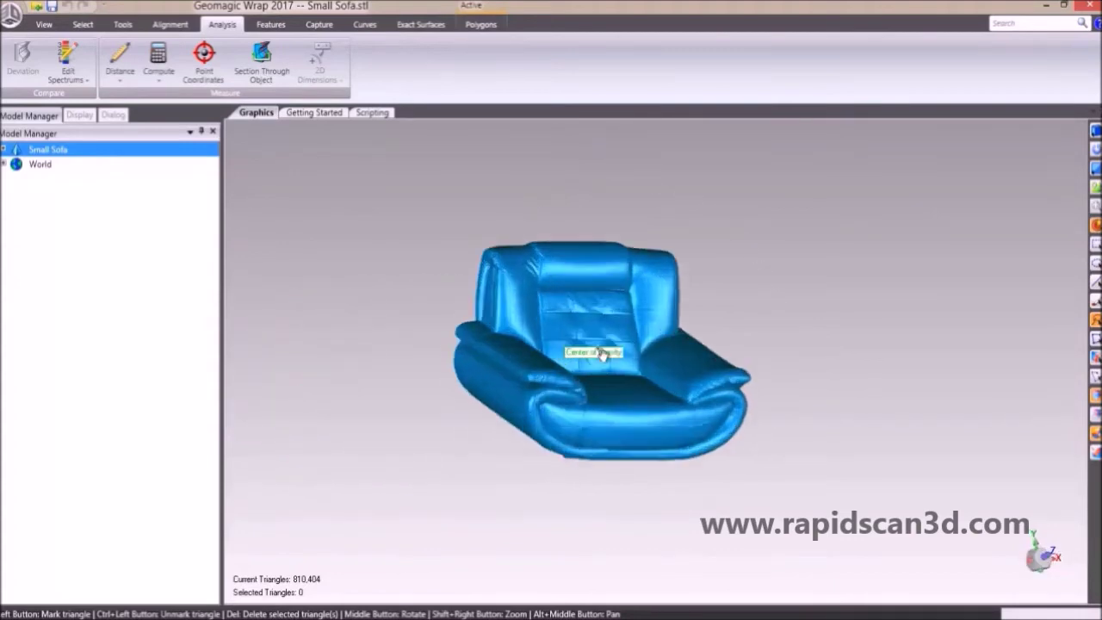
scroll(605, 363, up, 3)
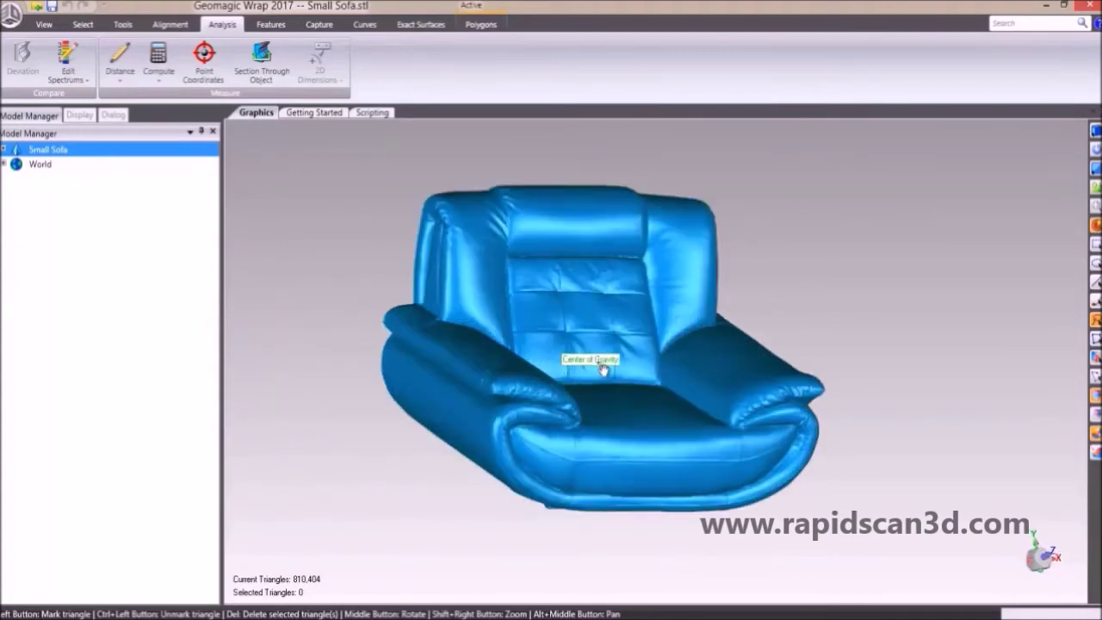
Delete all features of the Small Sofa model, including the Center of Gravity point
click(5, 150)
click(16, 164)
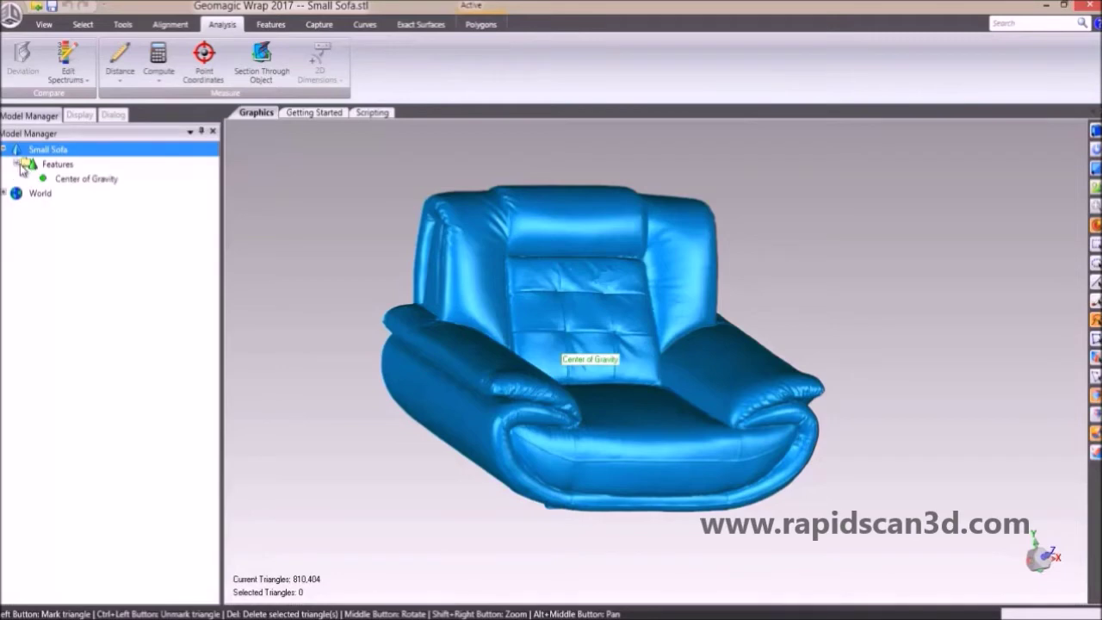
click(17, 163)
right_click(31, 164)
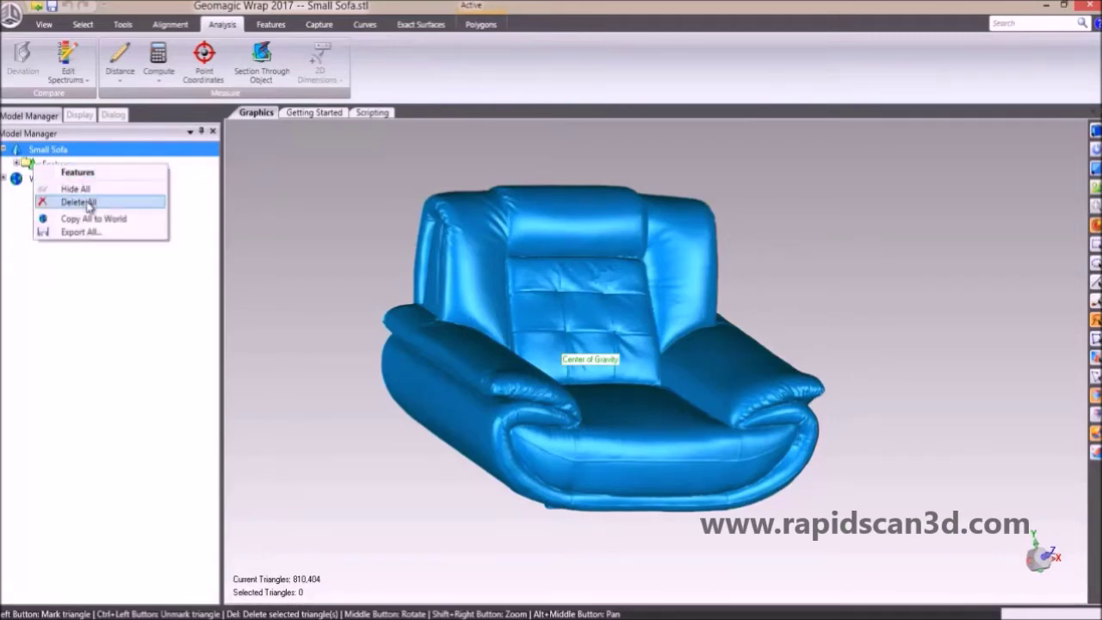
click(88, 203)
click(521, 336)
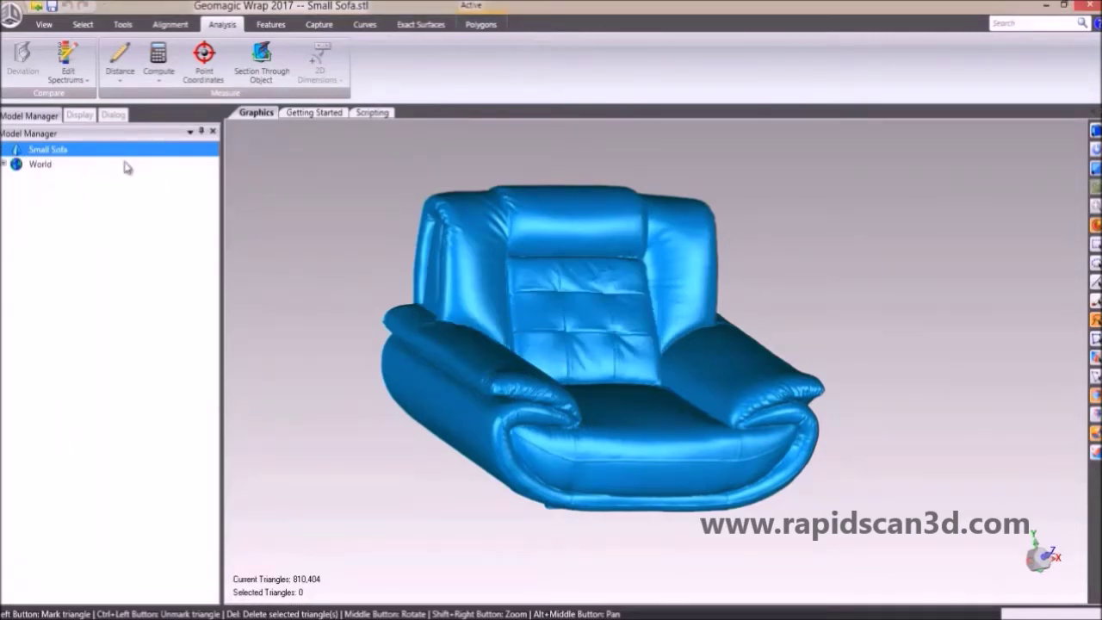
Compute the total surface area of the sofa mesh
click(159, 64)
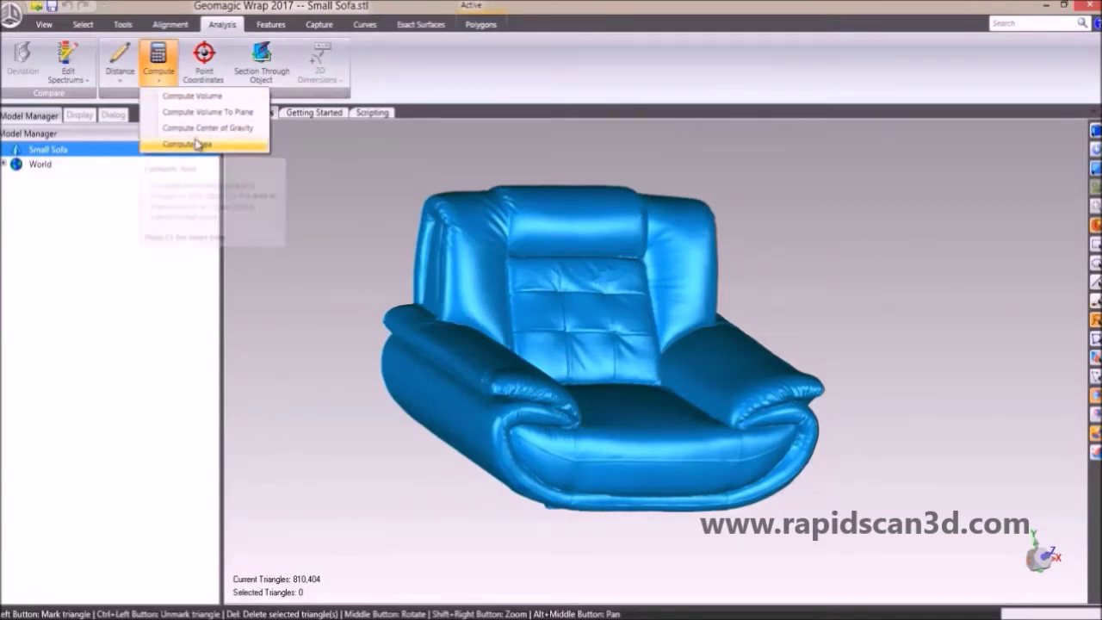
click(197, 144)
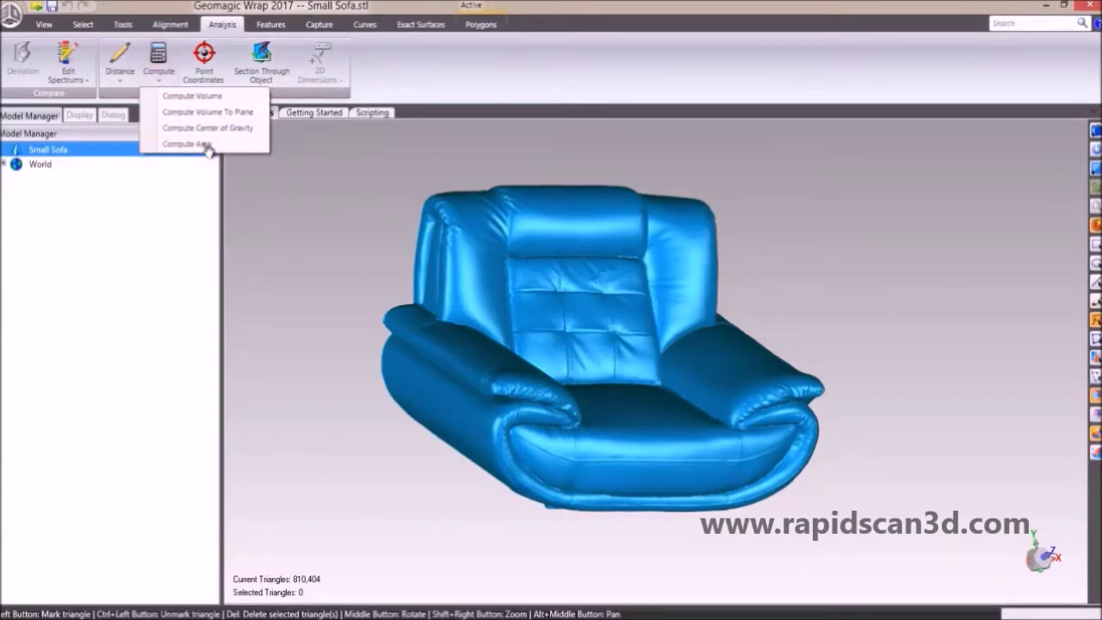
middle_drag(671, 382, 789, 358)
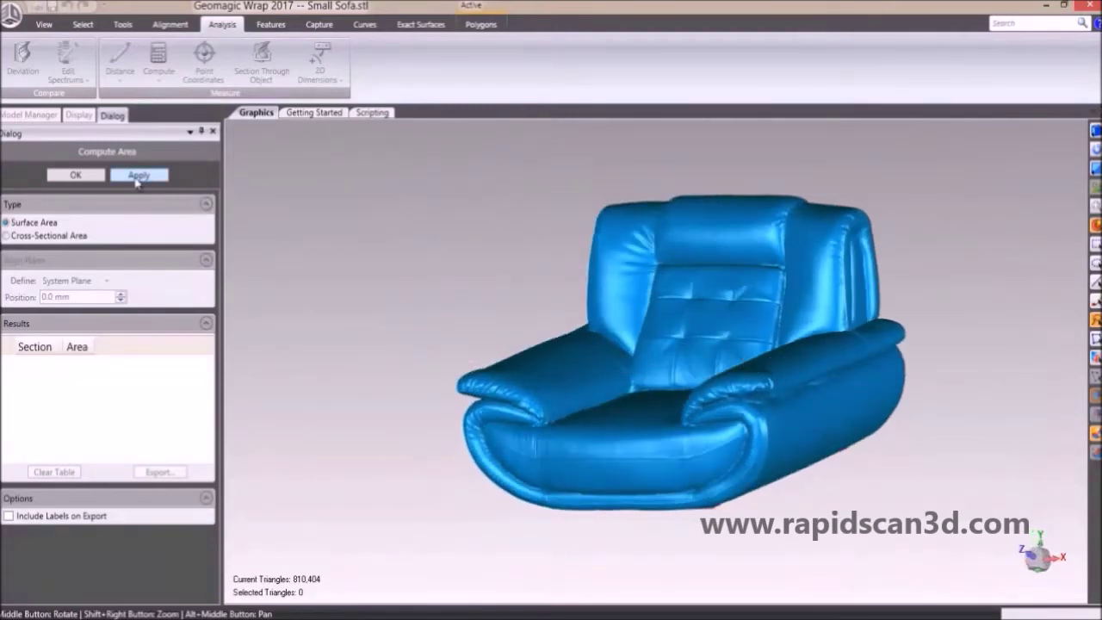
click(137, 176)
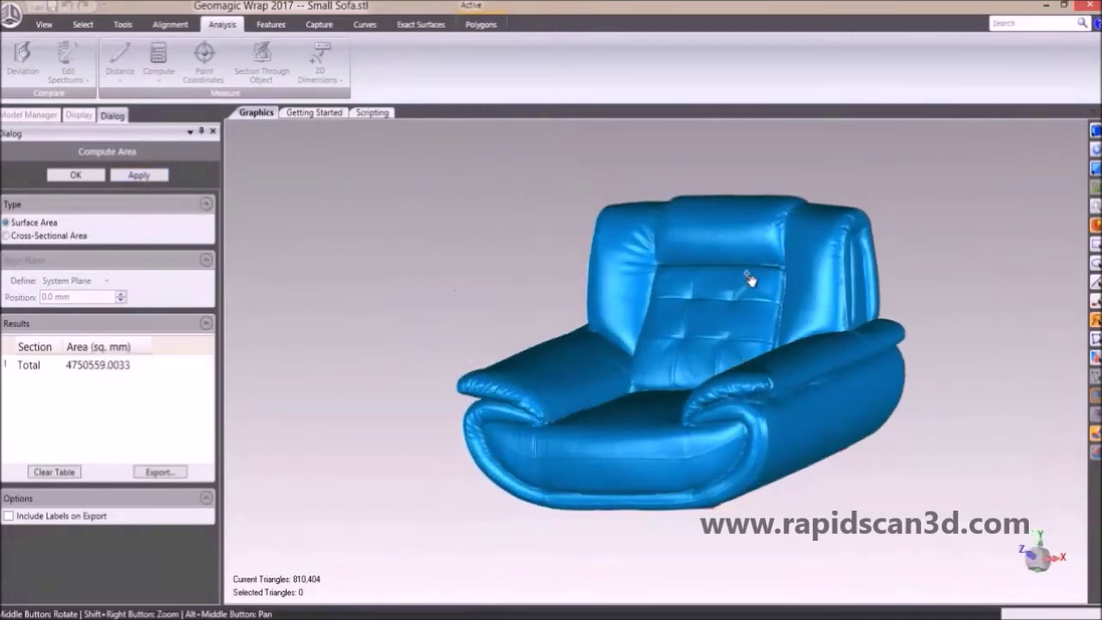
Compute the sofa's cross-sectional areas on the world XY-Plane at position -372.94 mm and inspect the labelled sections
click(24, 235)
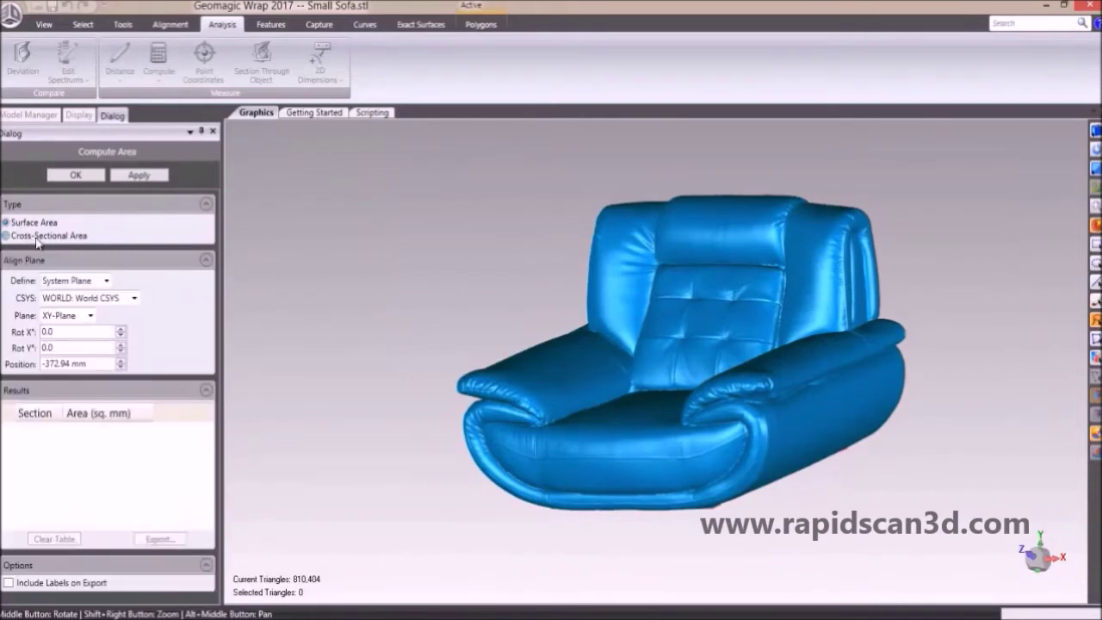
middle_drag(723, 350, 533, 348)
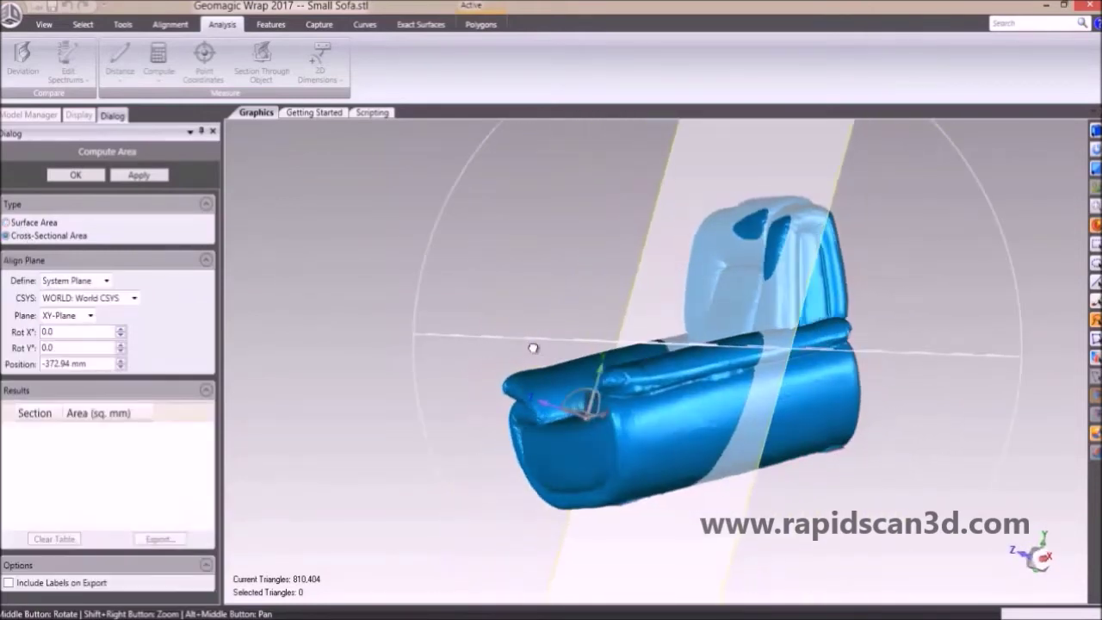
middle_drag(552, 311, 554, 312)
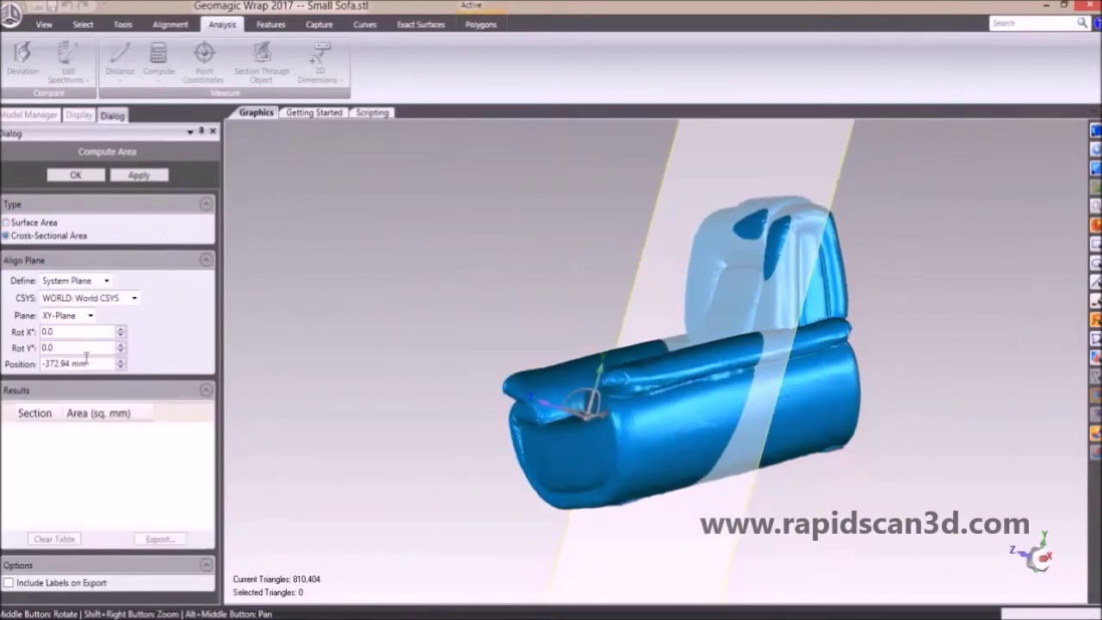
click(127, 177)
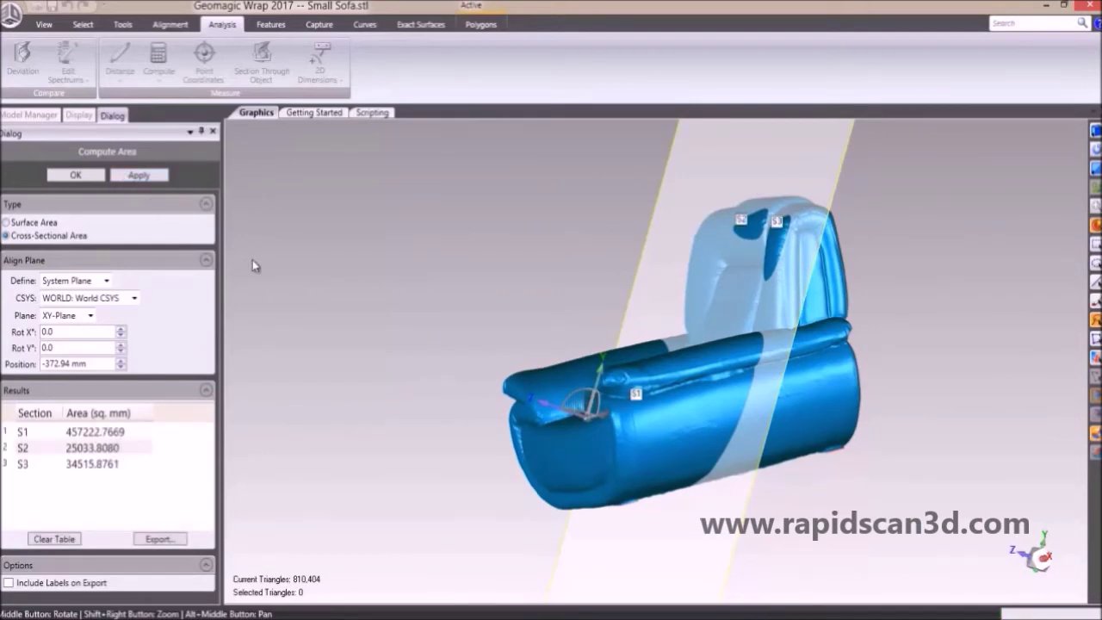
middle_drag(672, 406, 673, 451)
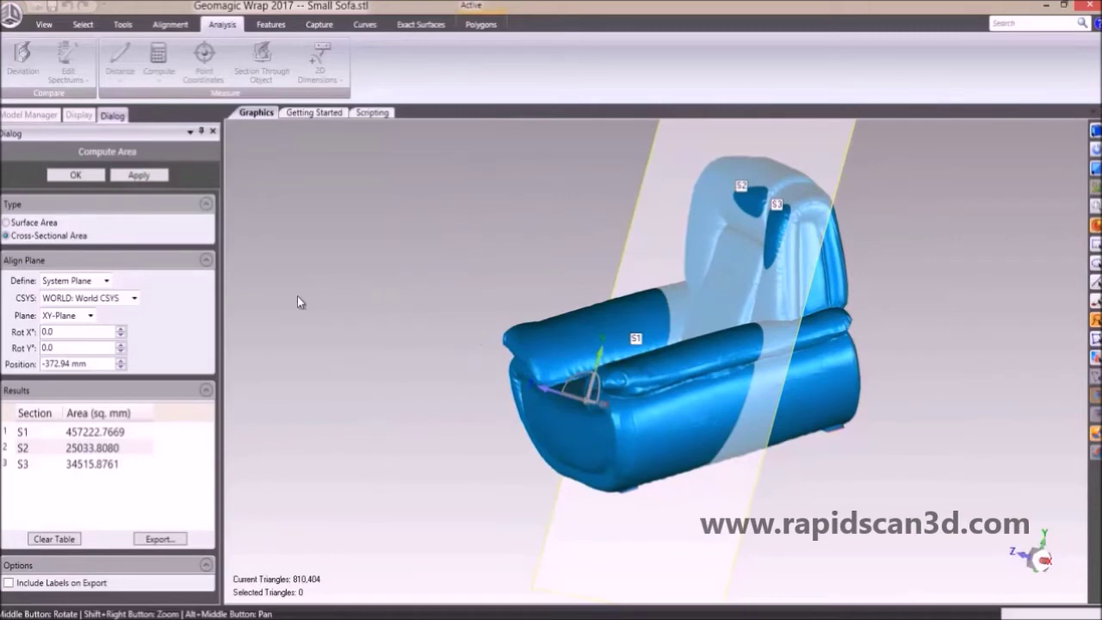
Define the section plane by a line sloping from above the front of the seat down through the armrest, and compute its cross-sectional area
drag(559, 210, 725, 449)
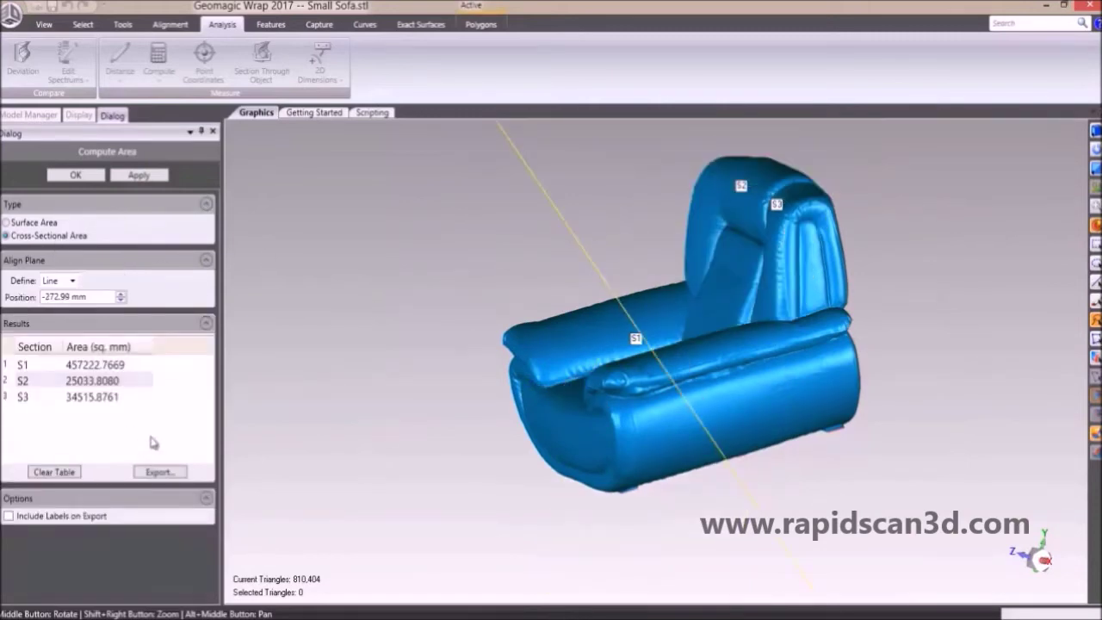
click(145, 176)
middle_drag(683, 337, 648, 350)
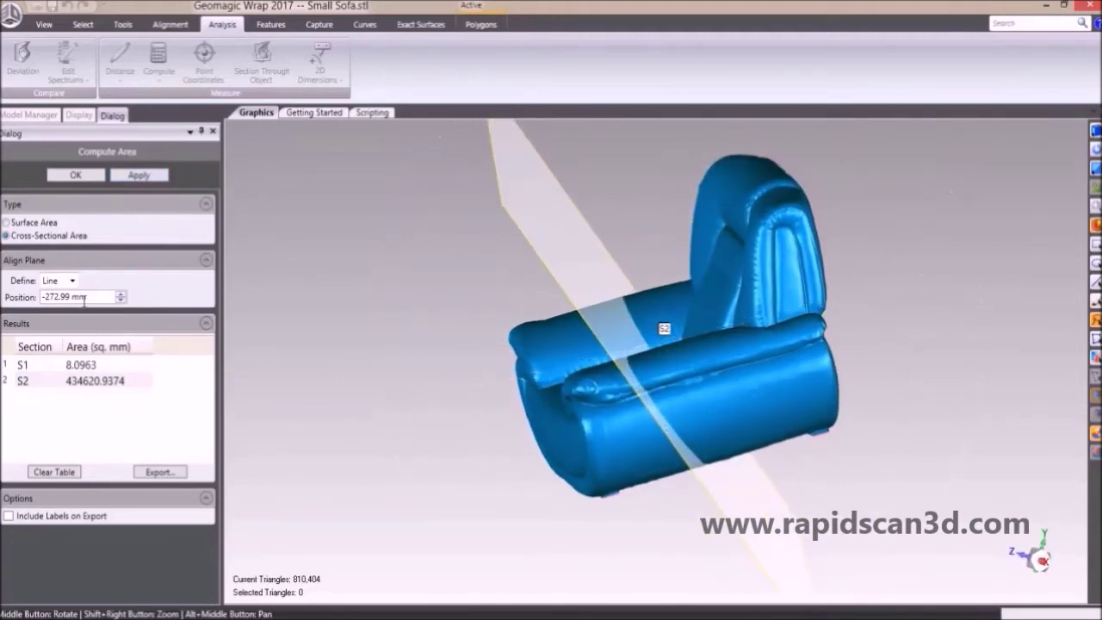
Compute cross-sectional areas along two successive diagonal lines from the backrest down to the lower front of the sofa, and inspect the last plane
drag(865, 188, 550, 497)
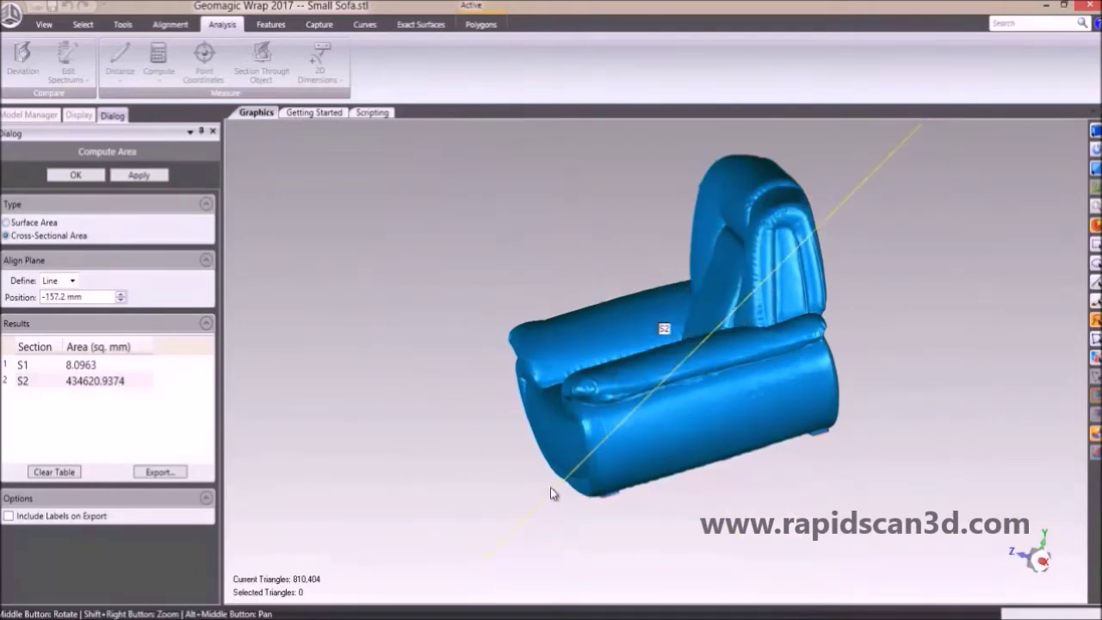
click(132, 177)
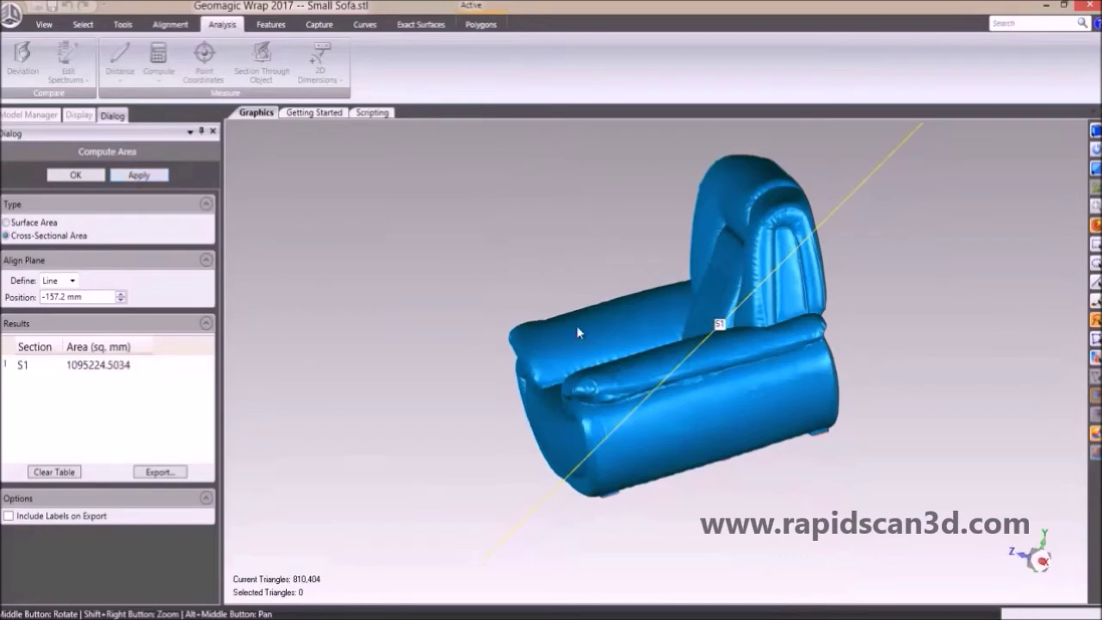
drag(801, 145, 572, 470)
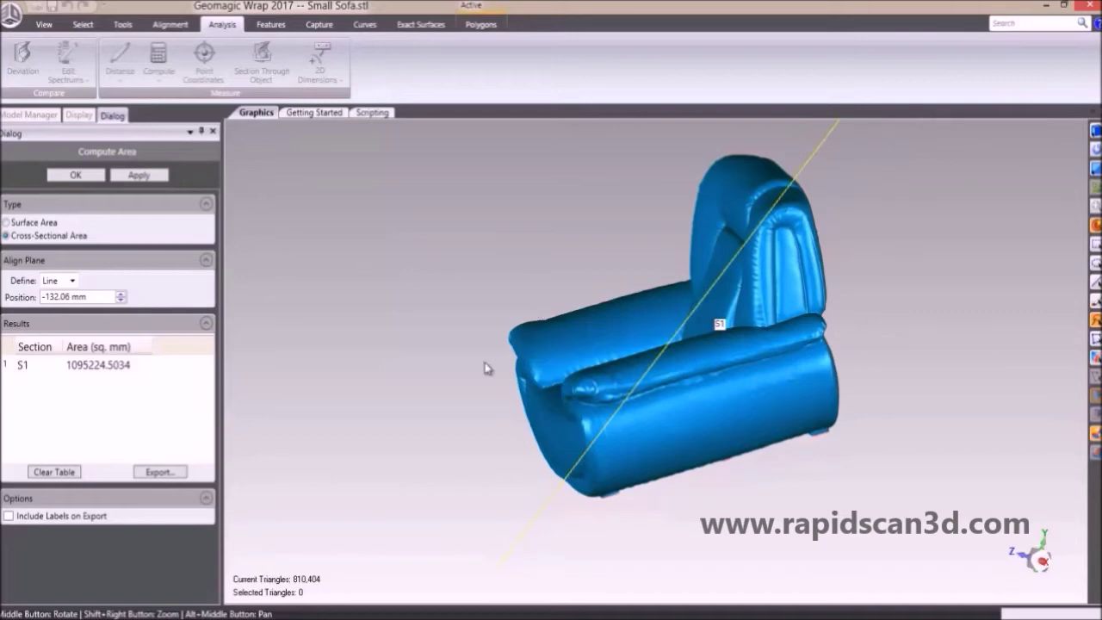
click(140, 174)
middle_drag(654, 419, 463, 377)
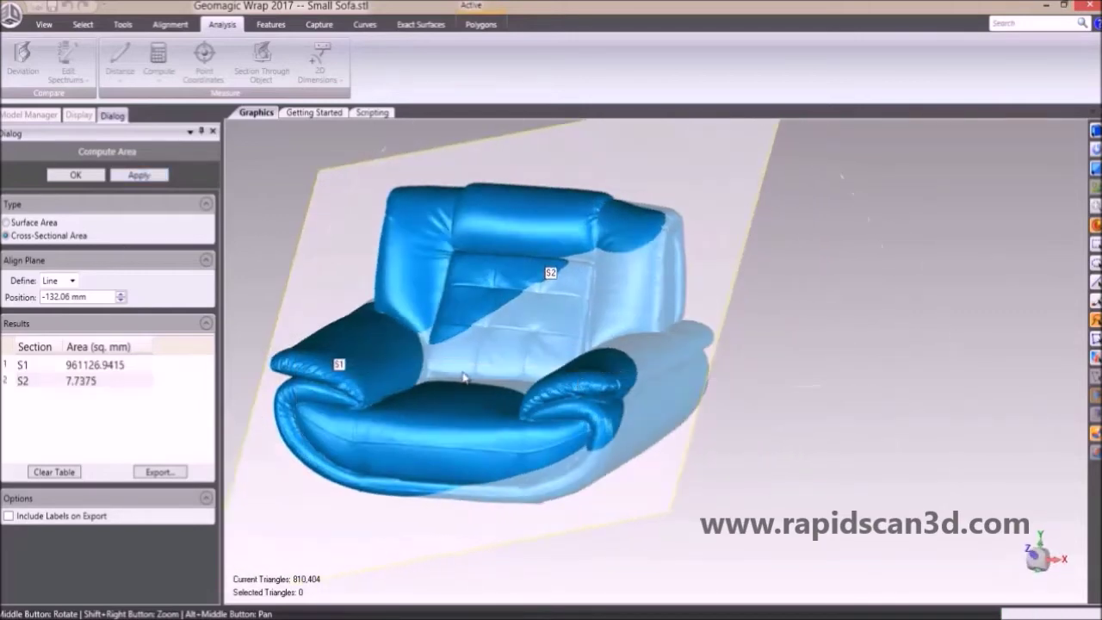
scroll(472, 377, down, 5)
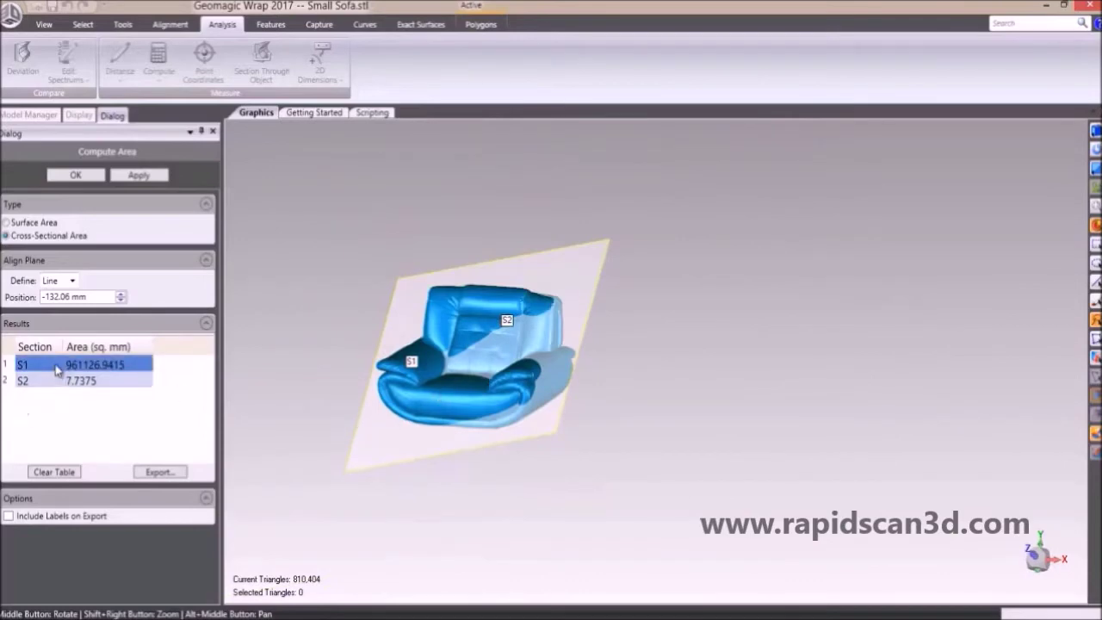
click(160, 473)
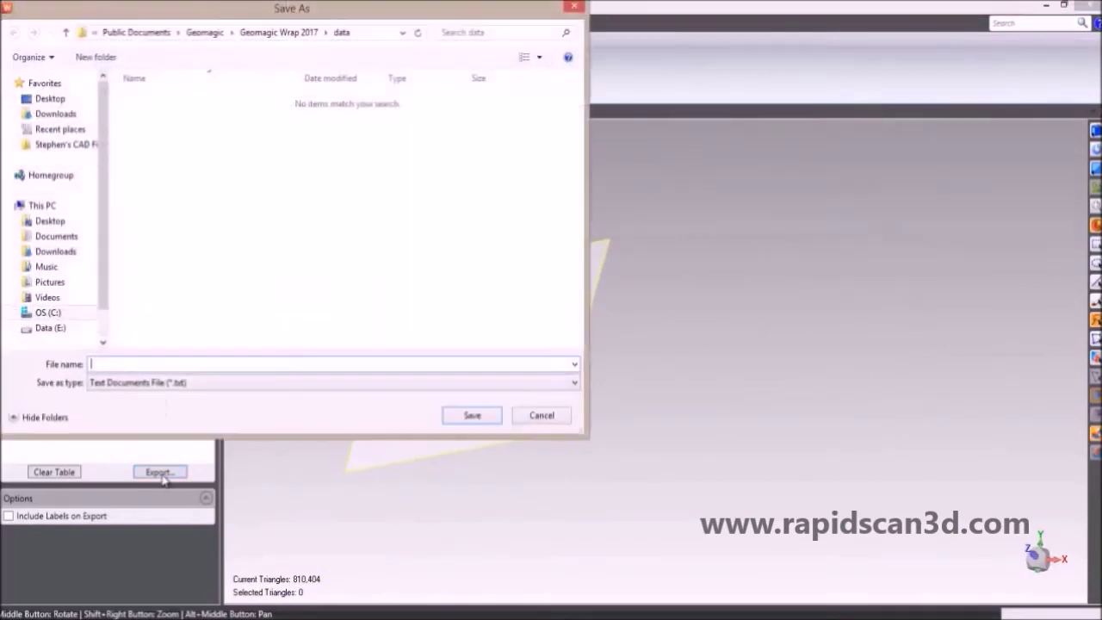
click(158, 386)
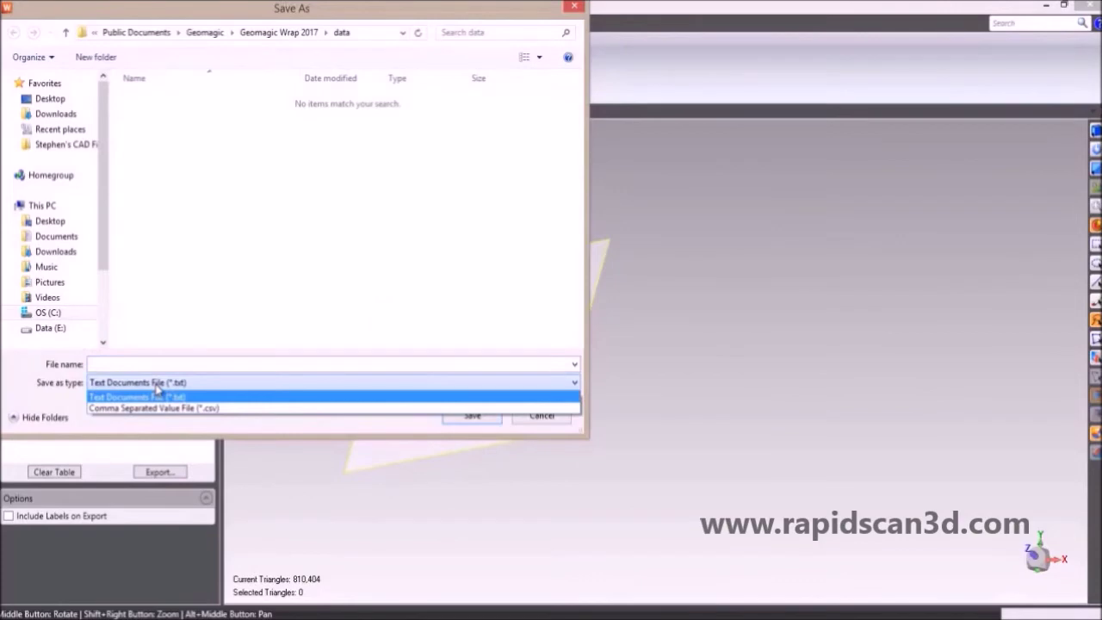
click(157, 396)
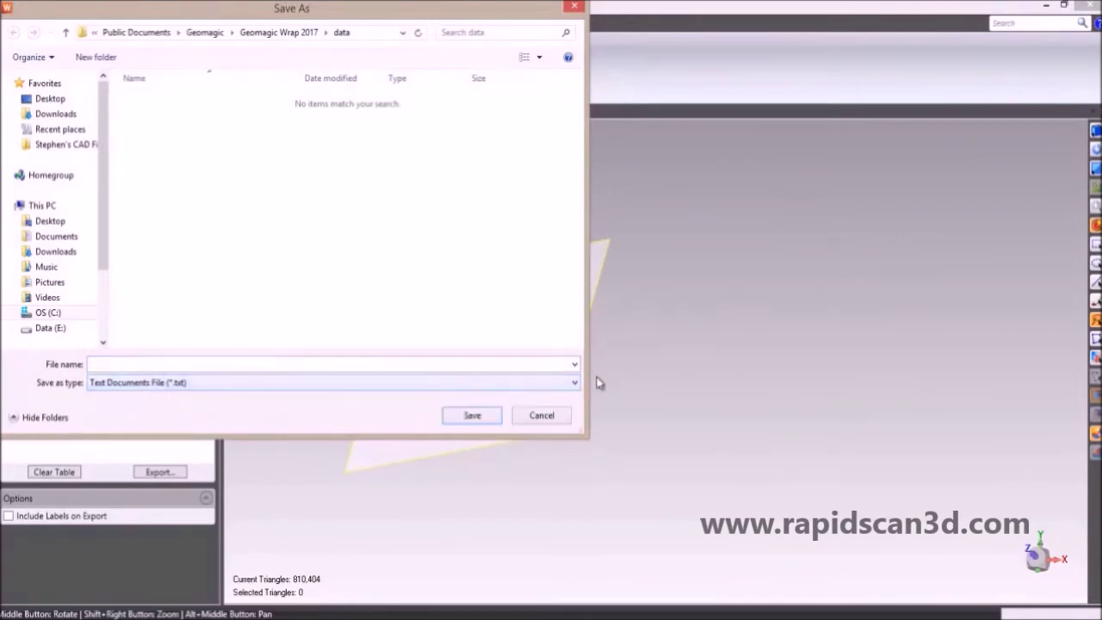
click(551, 415)
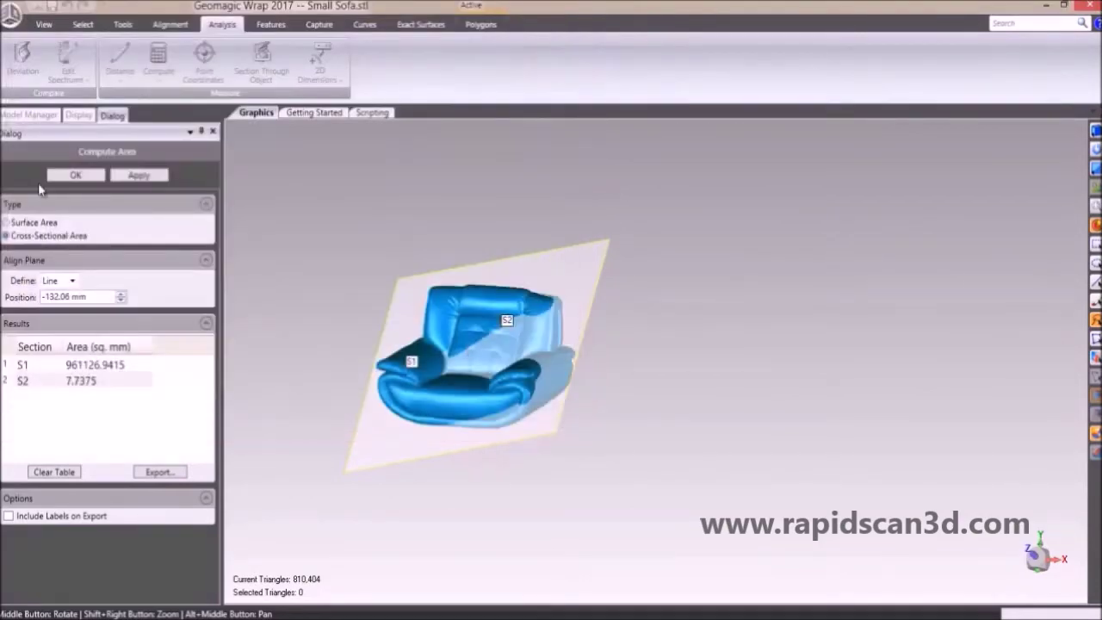
Close the area computation and compute Section A-A through the sofa along a near-vertical line crossing the armrest and seat in side view
click(60, 176)
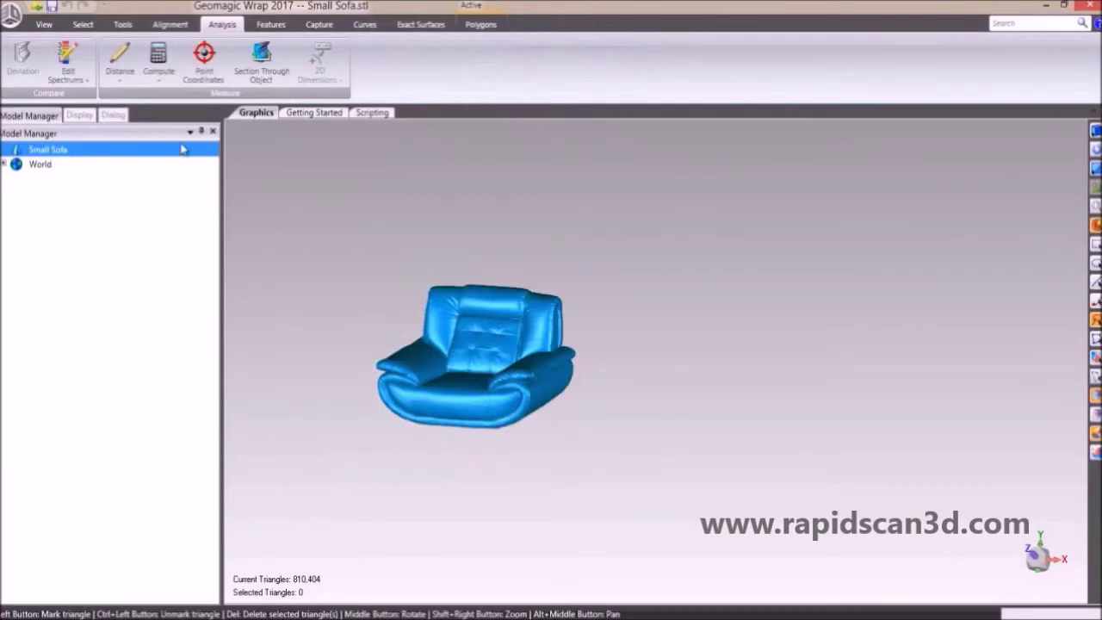
click(256, 67)
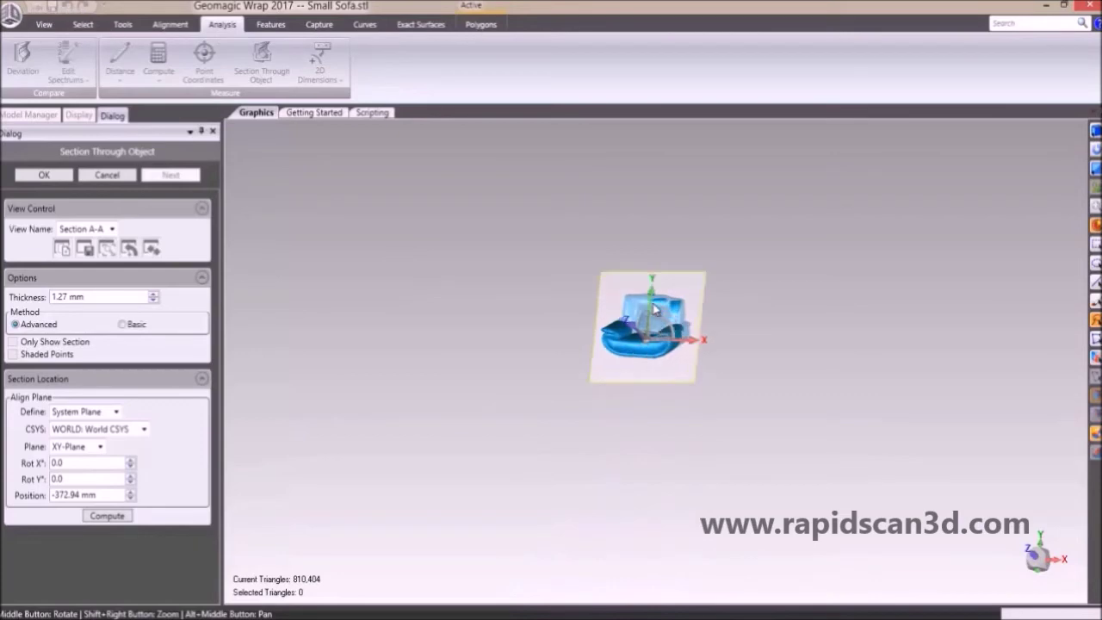
middle_drag(616, 420, 651, 344)
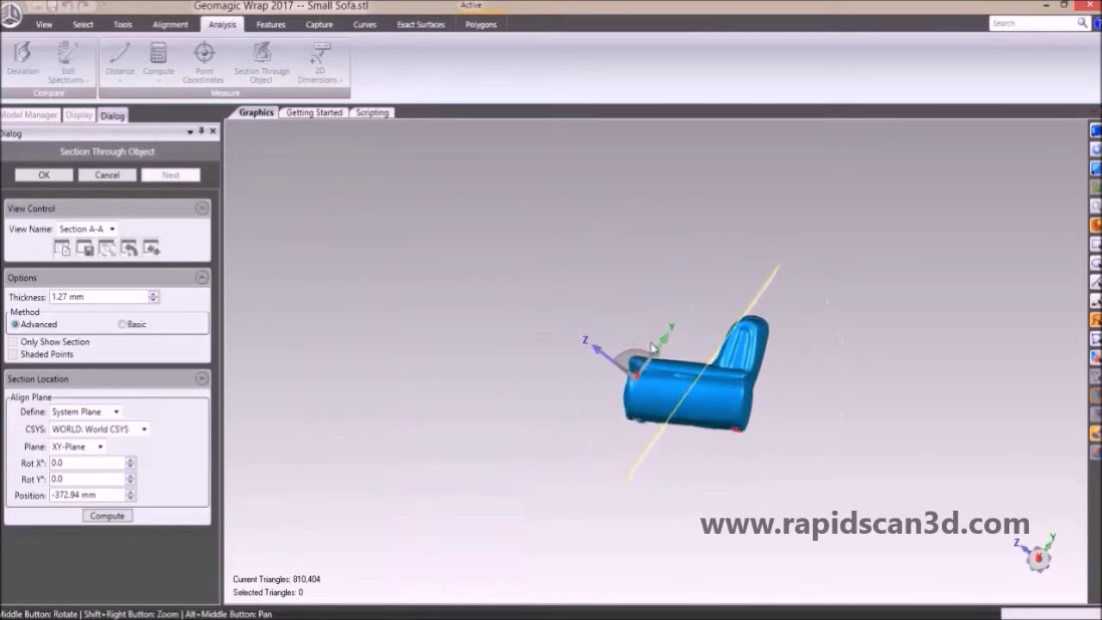
drag(697, 271, 673, 491)
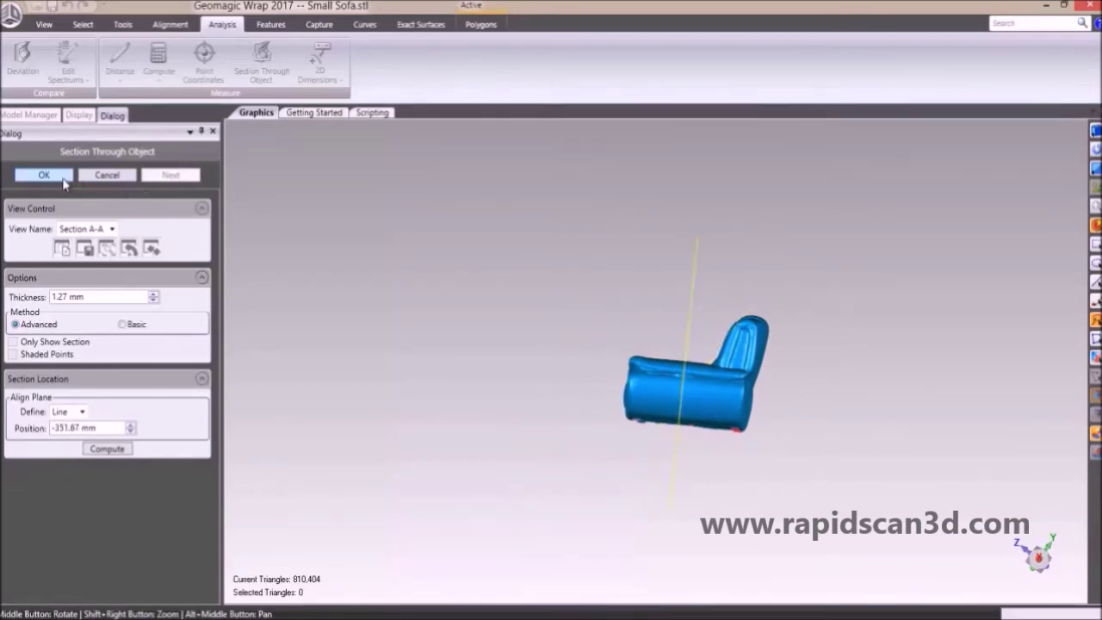
click(97, 450)
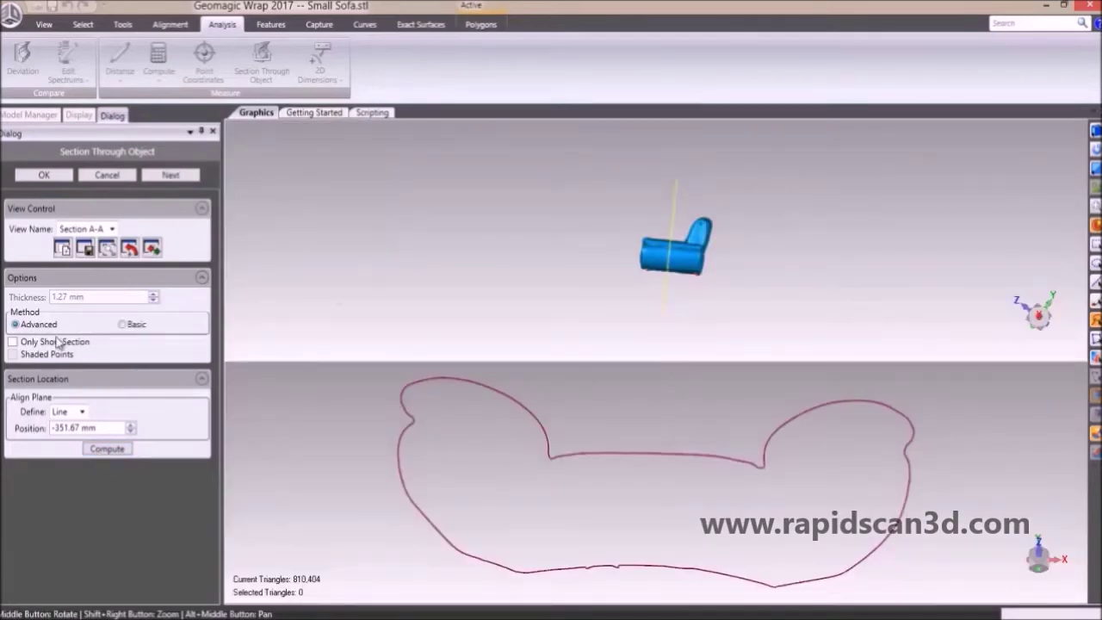
Compute Section B-B along a near-vertical line through the middle of the sofa in front view and accept both sections
click(171, 175)
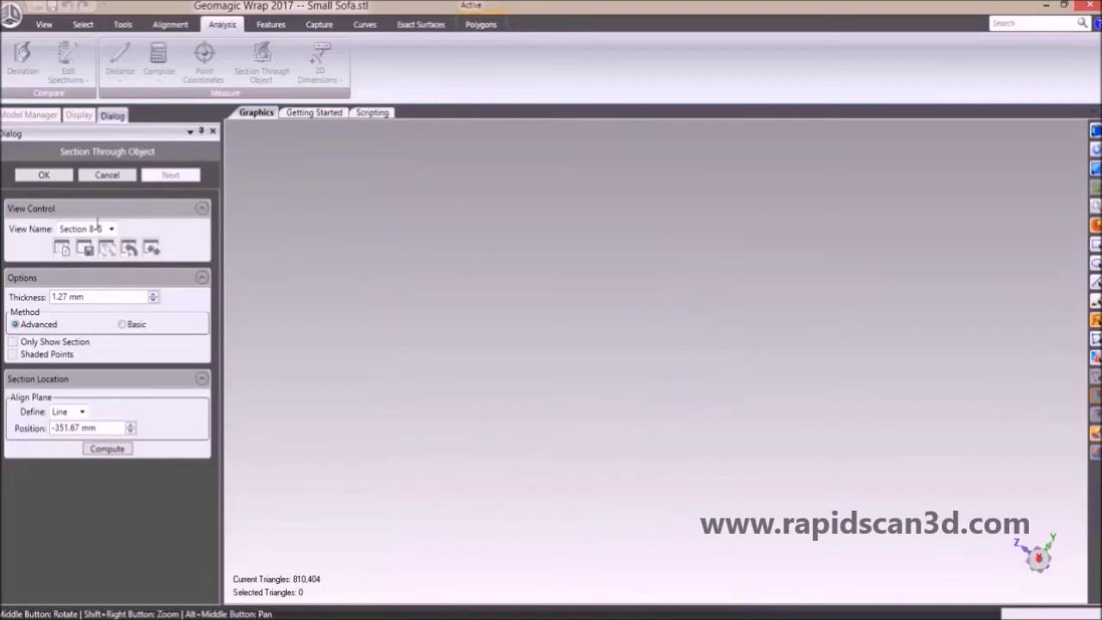
scroll(671, 534, down, 2)
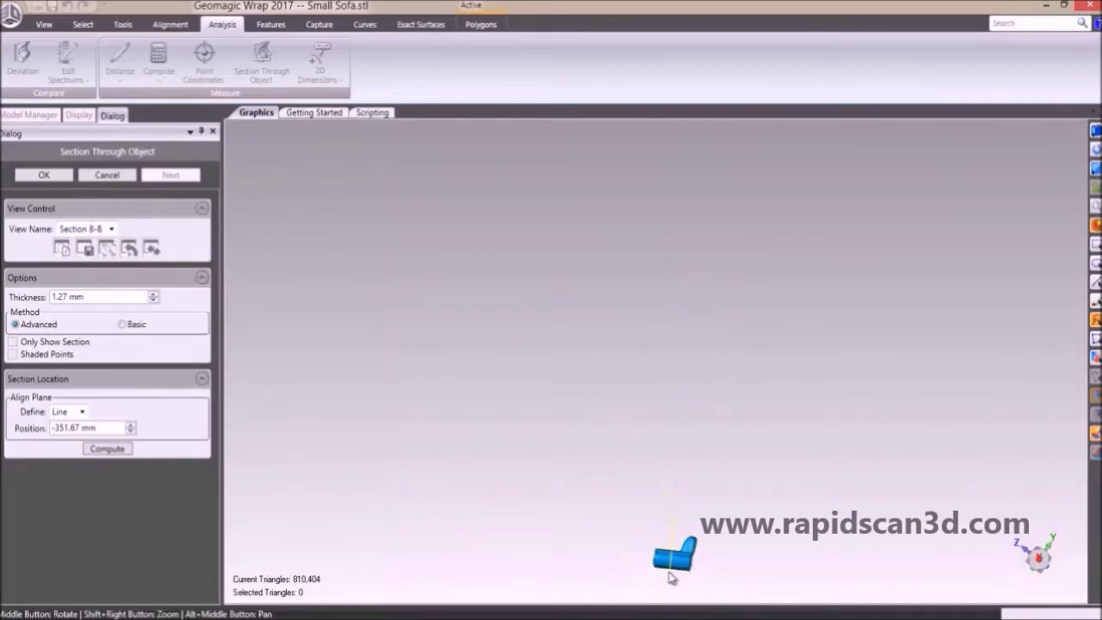
alt+middle_drag(673, 582, 643, 382)
middle_drag(386, 261, 396, 391)
scroll(637, 397, up, 5)
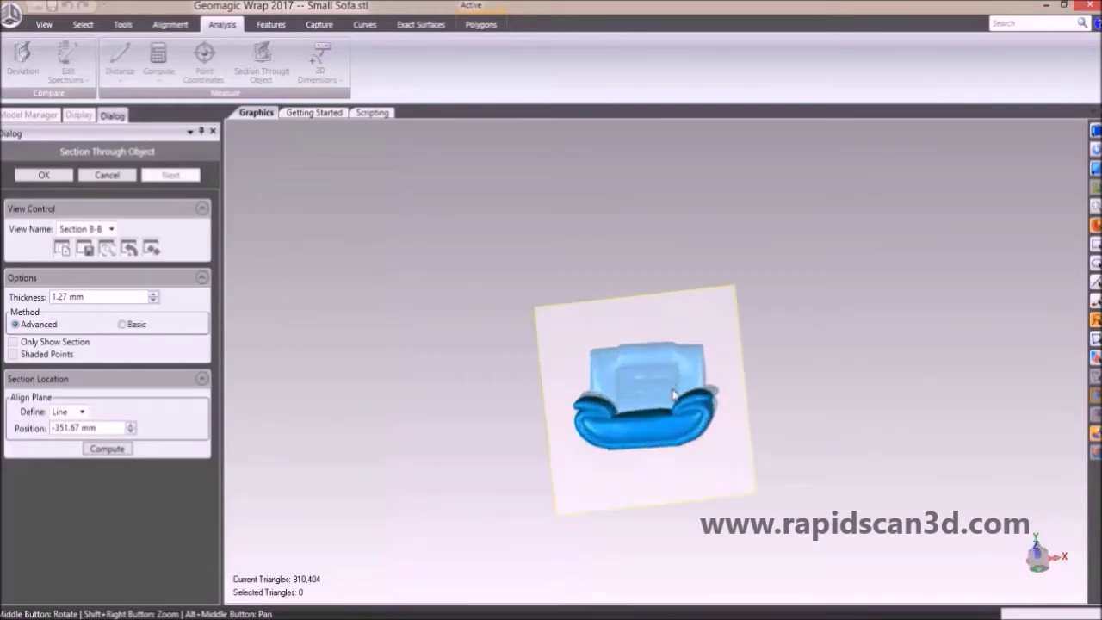
middle_drag(692, 410, 697, 405)
mouse_move(629, 198)
mouse_down()
mouse_move(637, 511)
mouse_move(655, 534)
mouse_up()
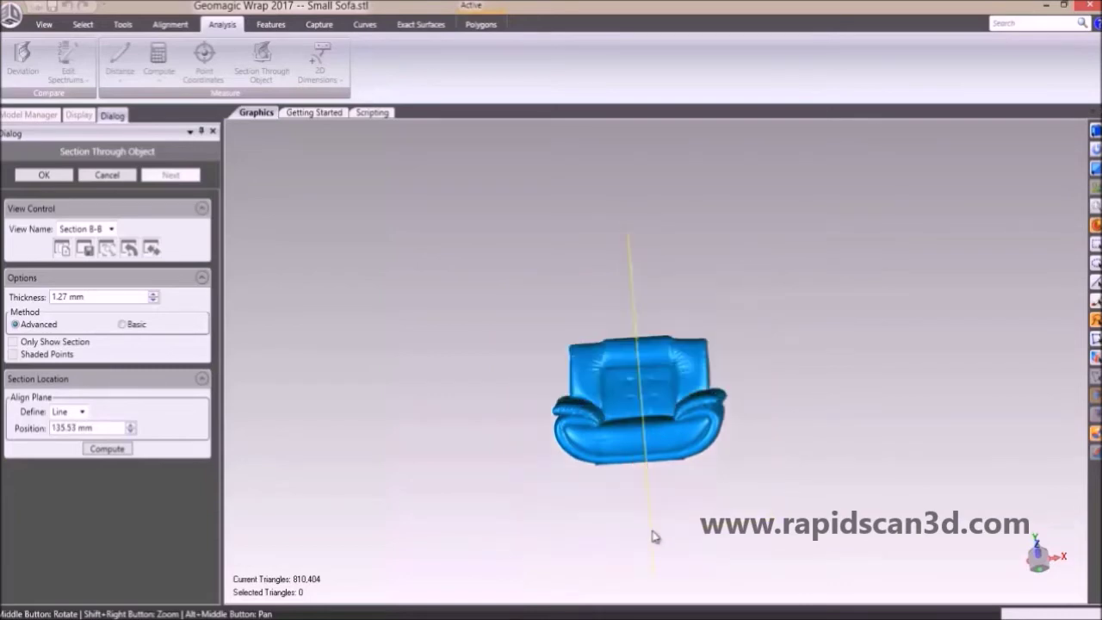
click(108, 449)
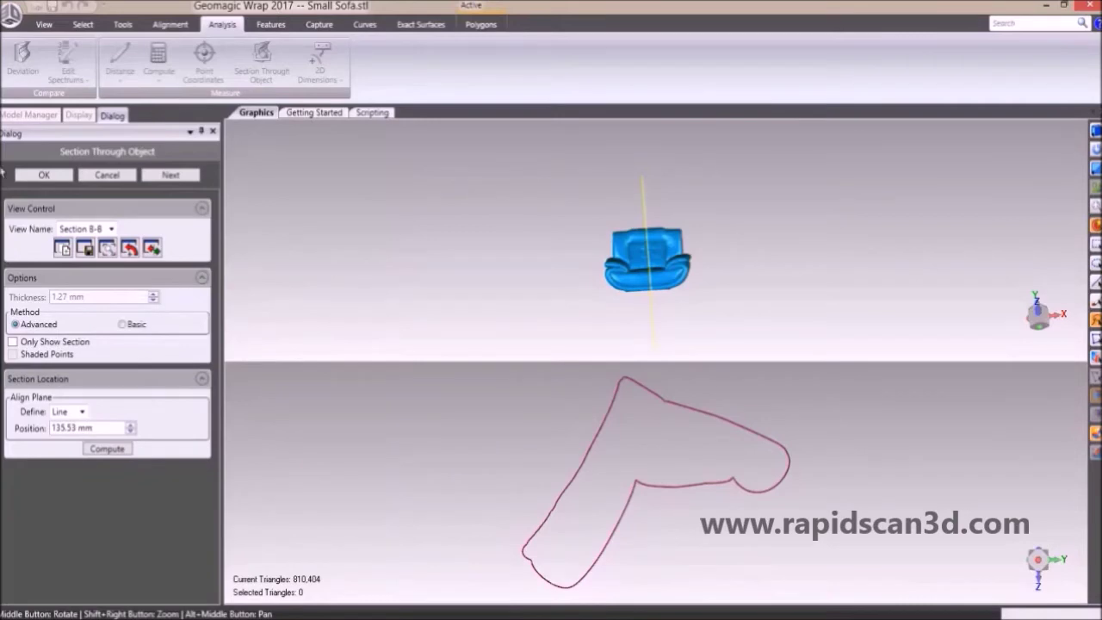
click(44, 176)
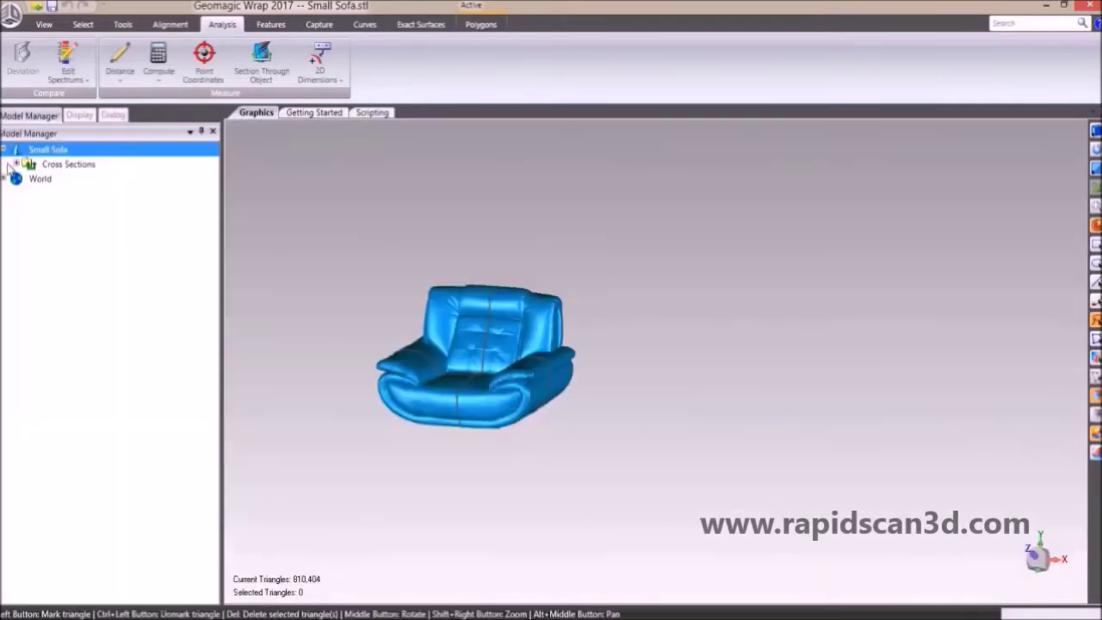
Add a vertical 2D dimension on Section A-A between the flat seat line and the bottom edge below it
click(18, 163)
click(72, 177)
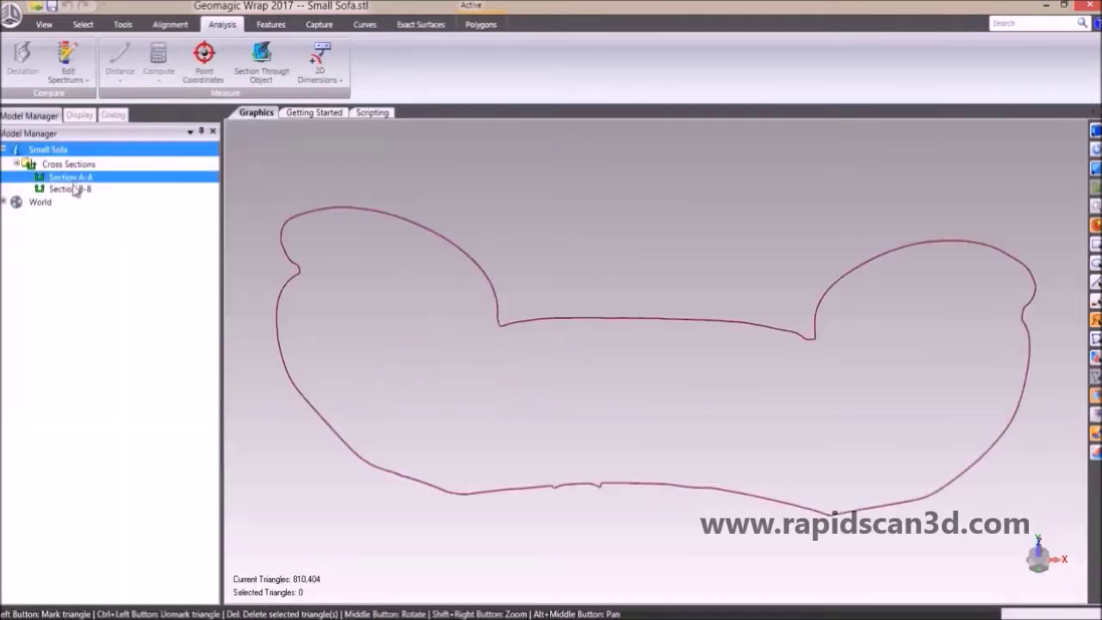
click(72, 189)
click(62, 177)
click(325, 55)
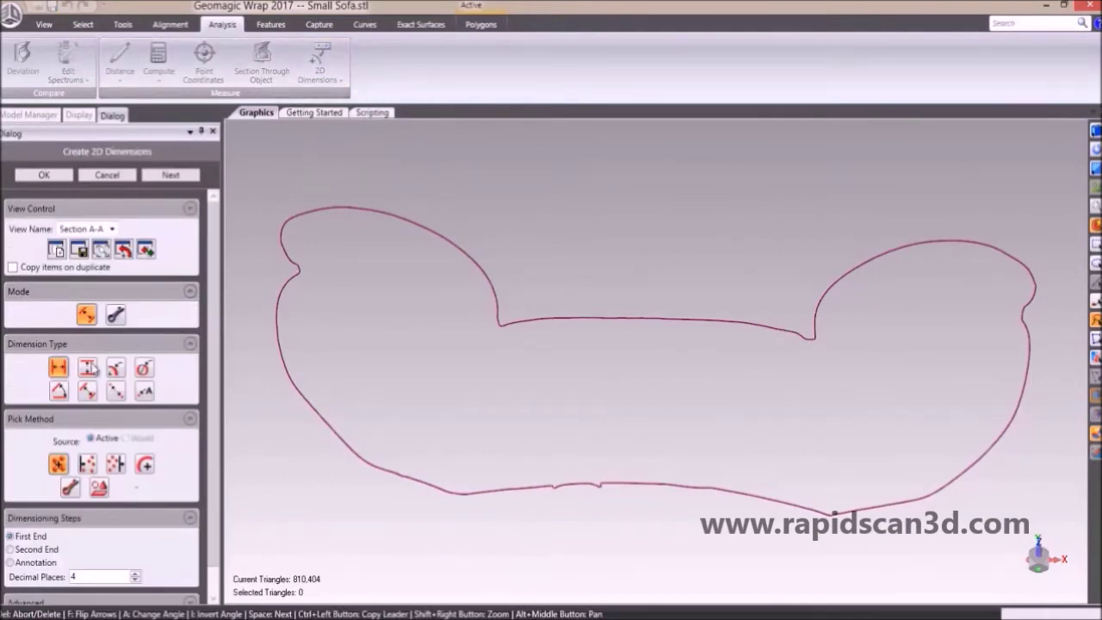
click(86, 370)
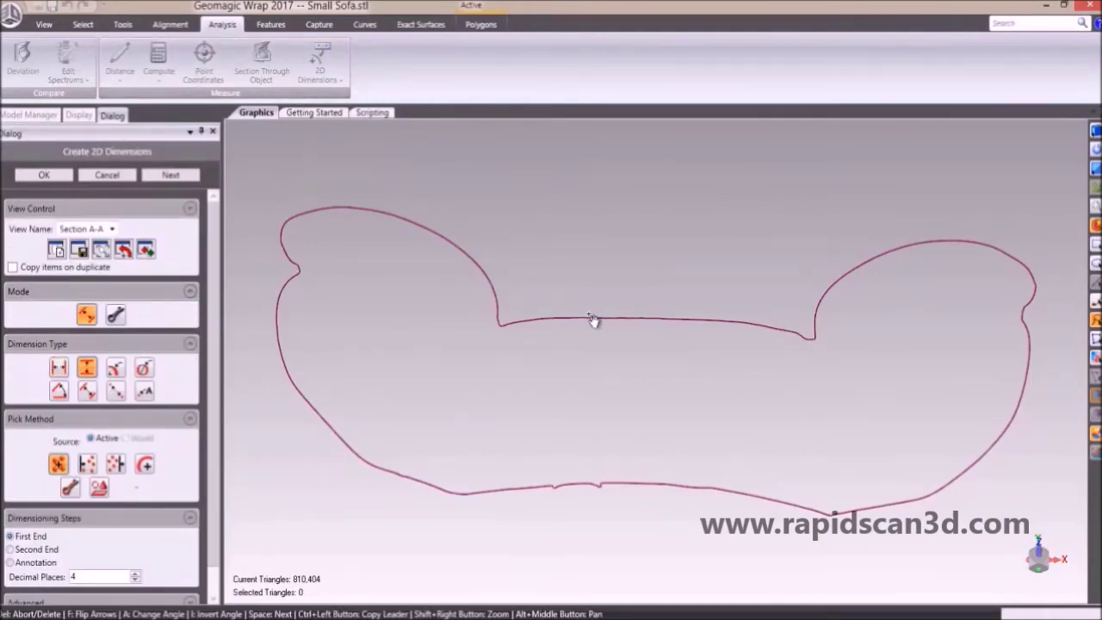
drag(587, 324, 710, 324)
drag(607, 487, 689, 488)
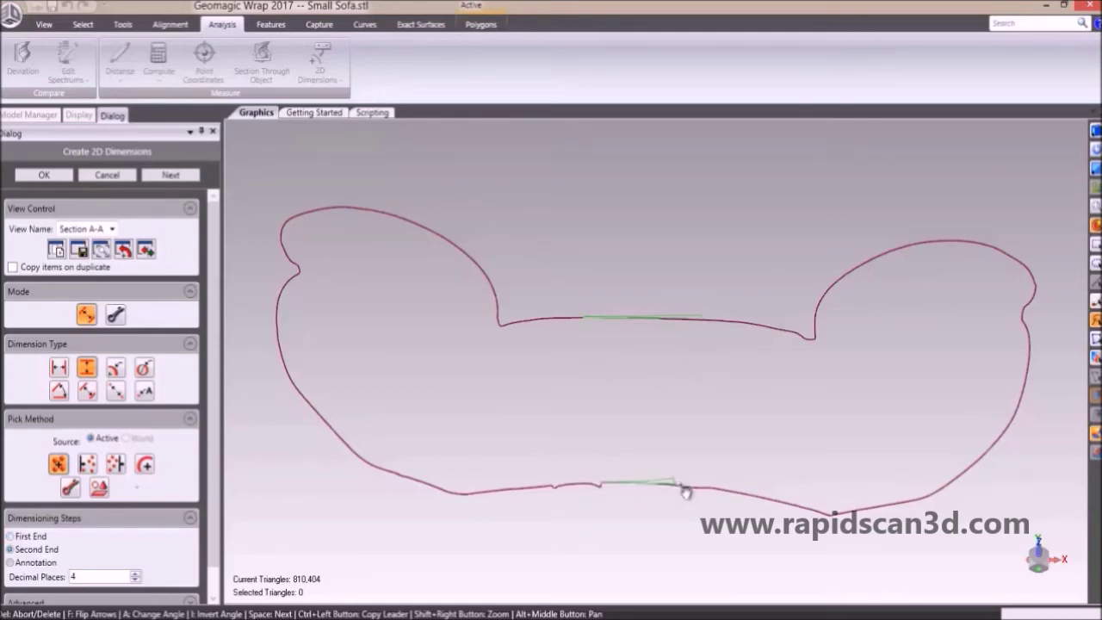
click(633, 414)
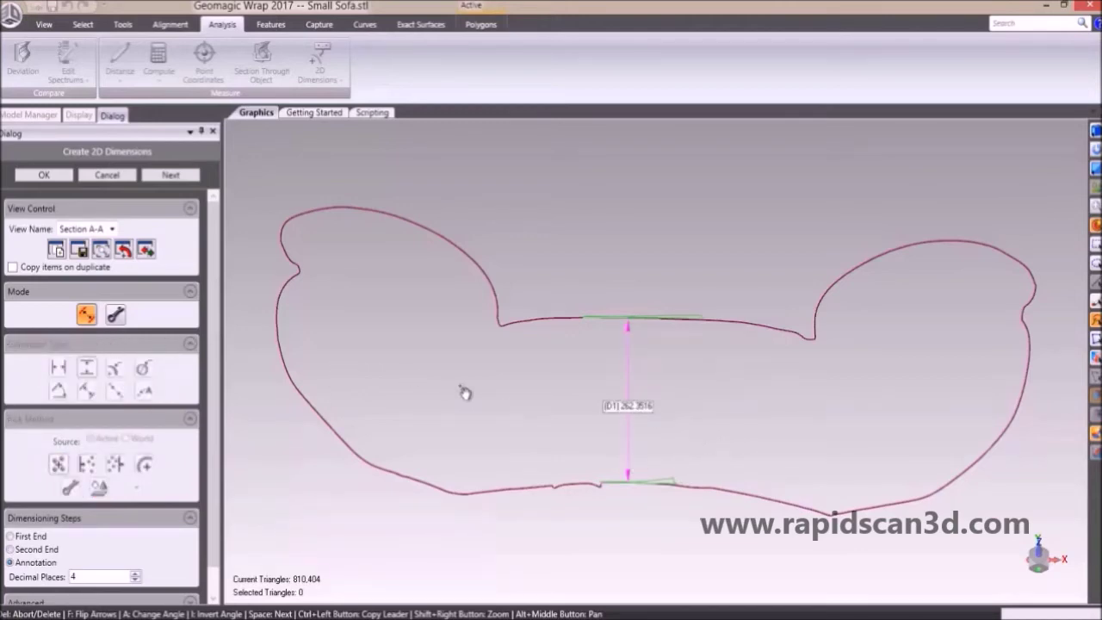
key(space)
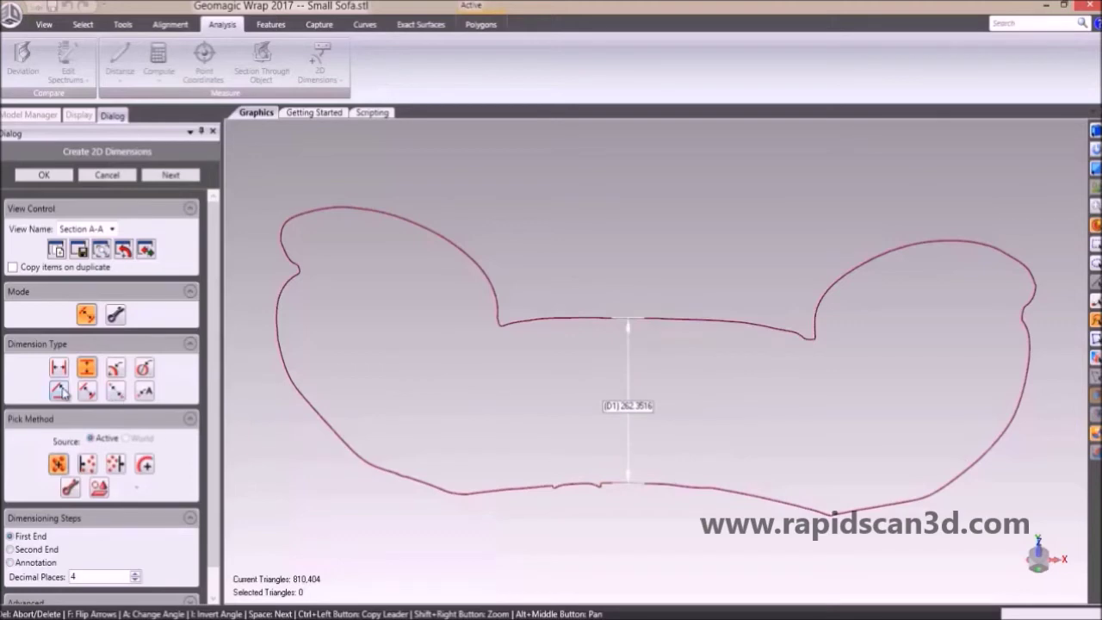
Add an angular dimension on Section A-A between the two sloping bottom edges that meet at its lowest corner
click(61, 391)
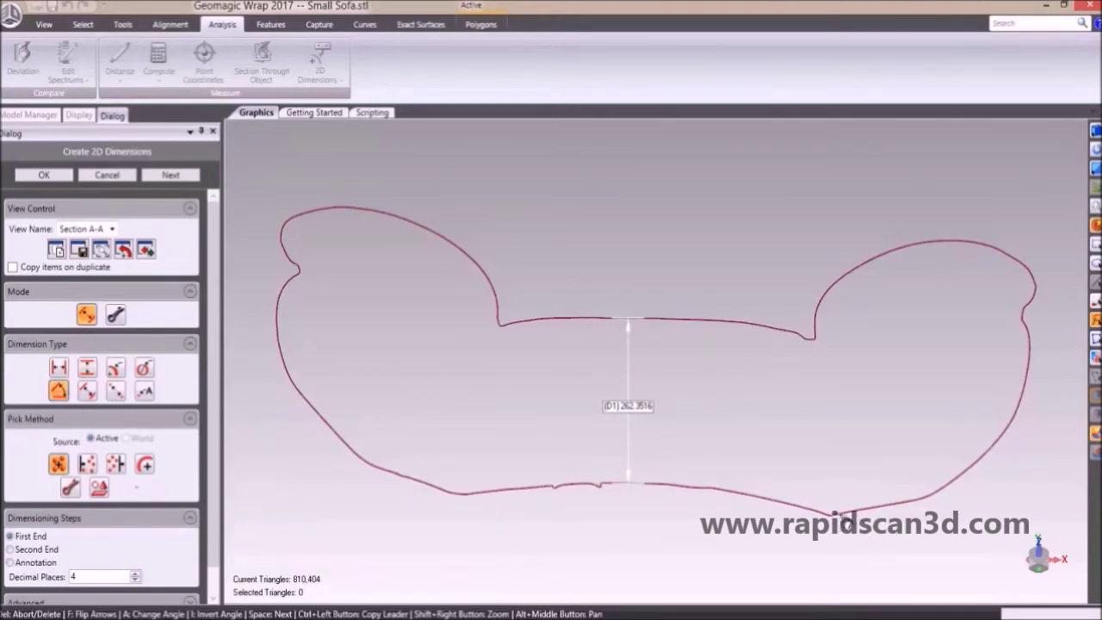
click(942, 500)
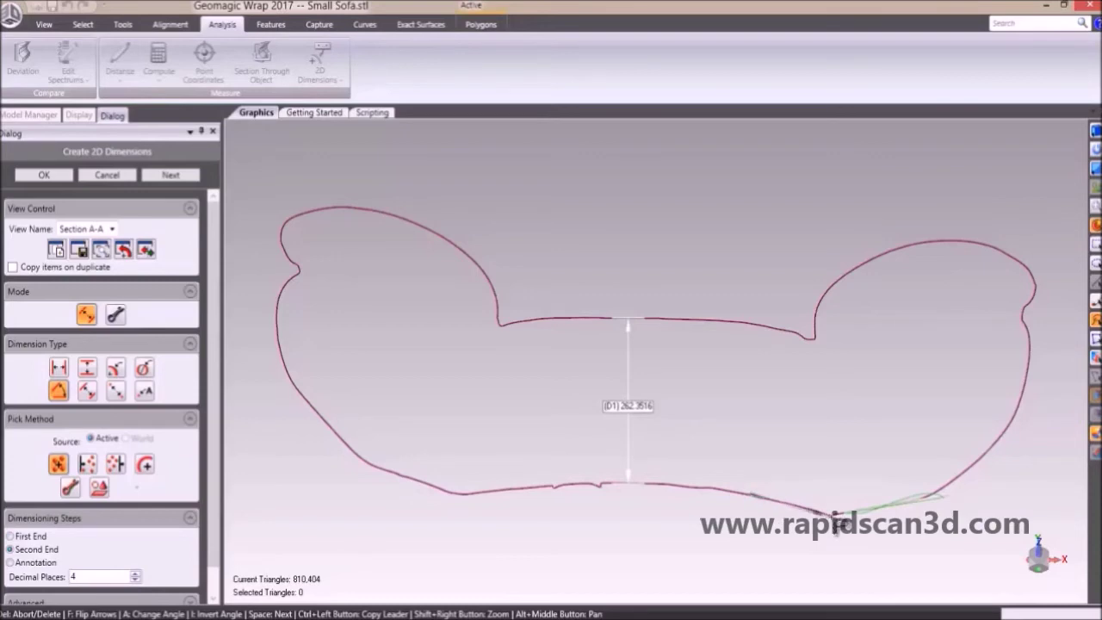
click(828, 506)
click(836, 469)
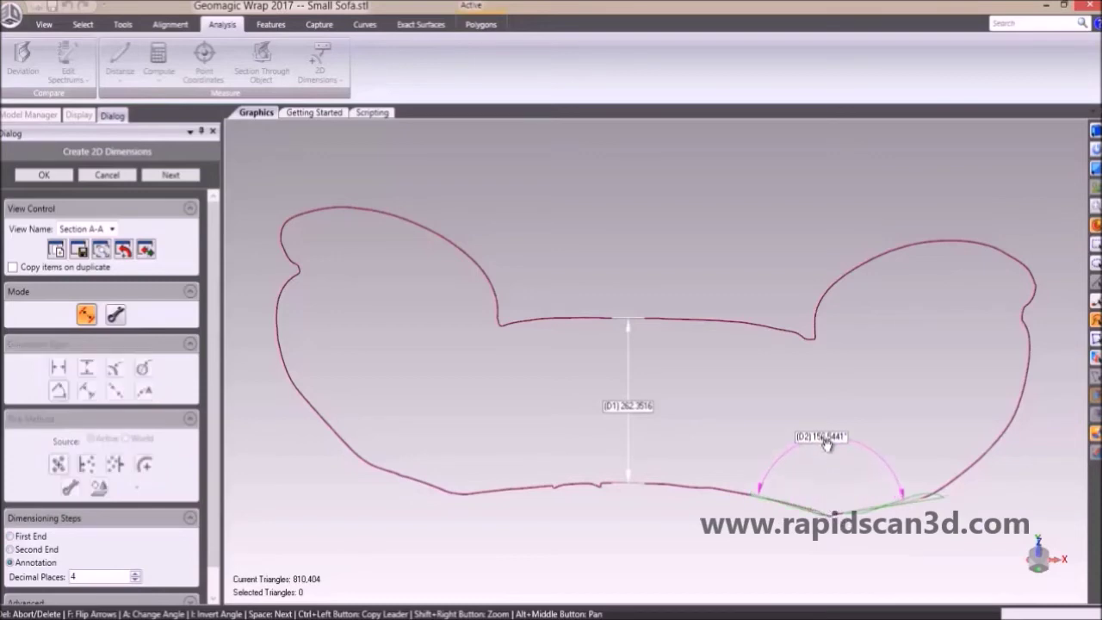
key(space)
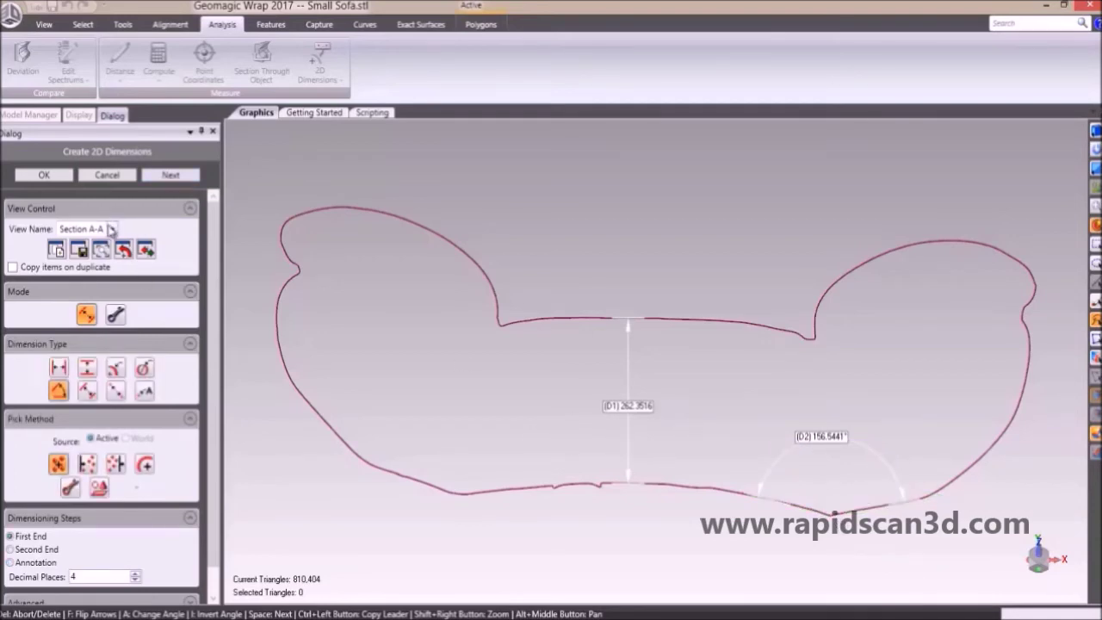
Review Section B-B and Section A-A in the dimensioning view, accept the 2D dimensions and display the saved sections again
click(111, 229)
click(91, 256)
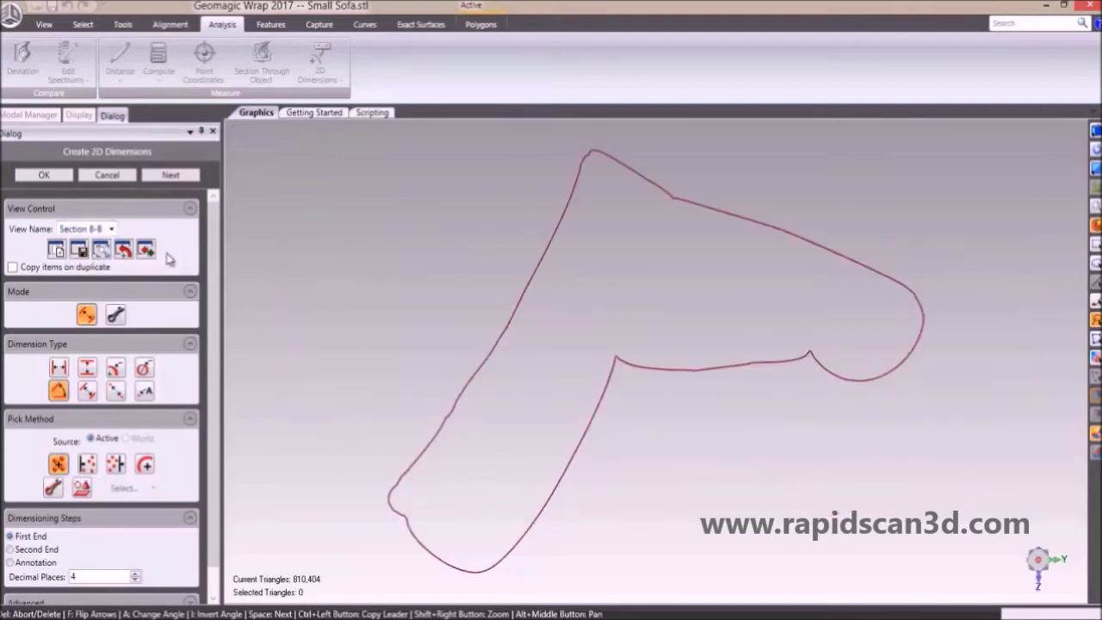
click(110, 229)
click(101, 243)
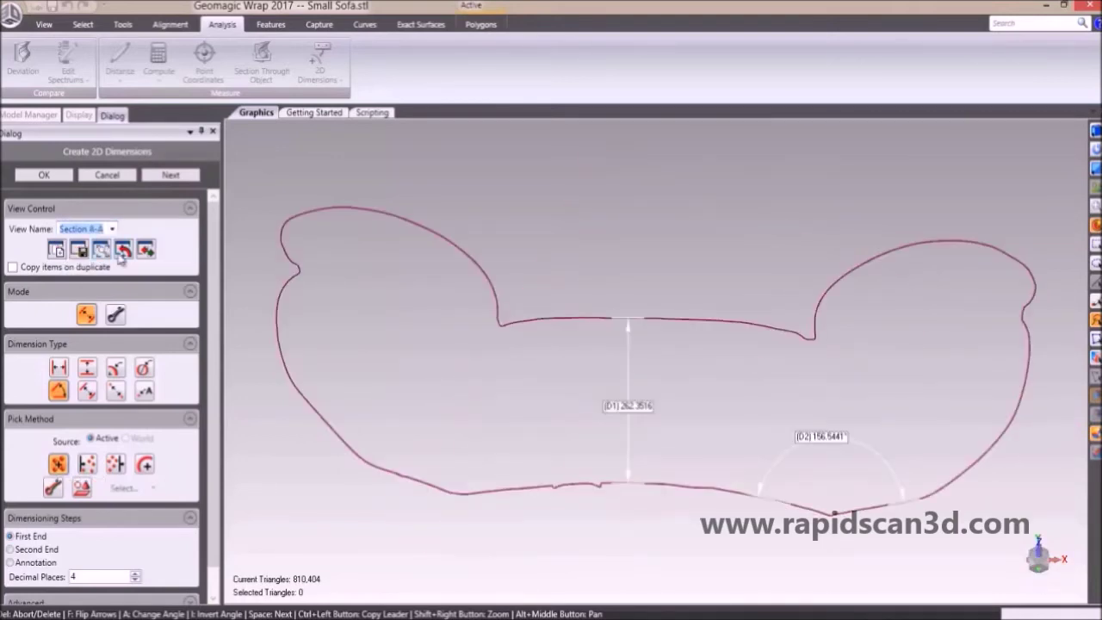
click(44, 175)
click(69, 191)
click(74, 182)
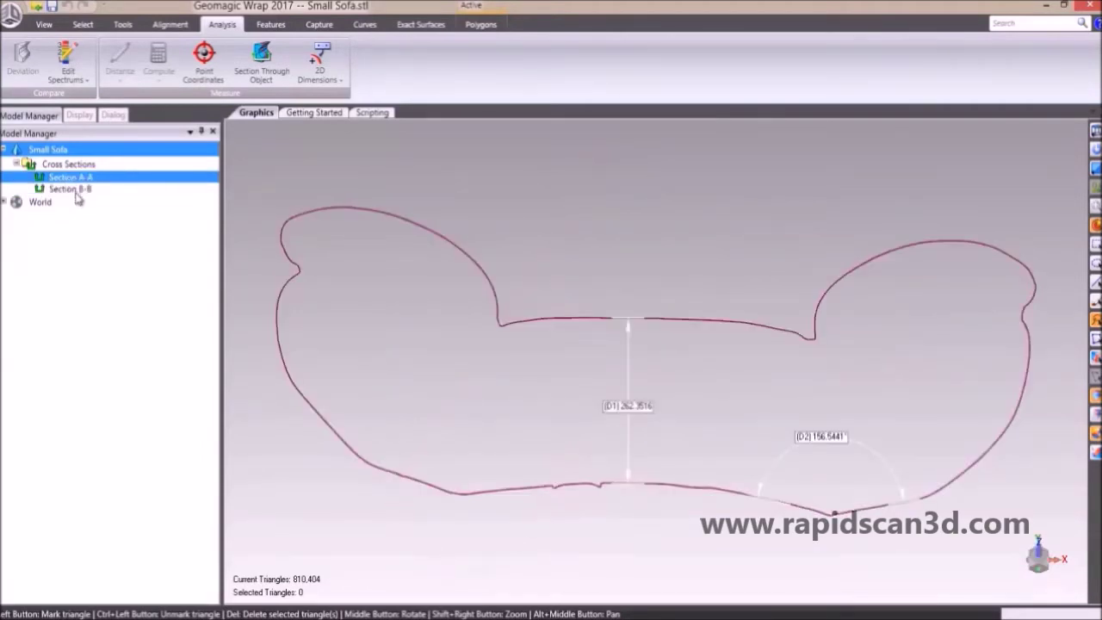
Display the whole Small Sofa object and examine the section lines and dimension labels on the mesh
click(62, 155)
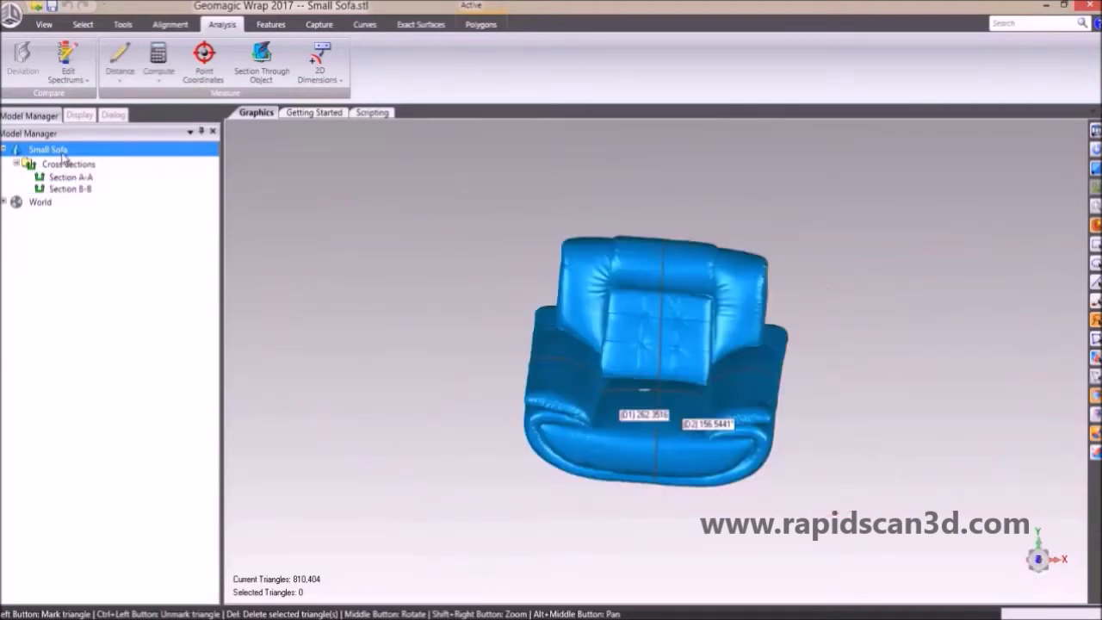
scroll(622, 361, up, 5)
middle_drag(651, 361, 660, 393)
scroll(556, 444, up, 2)
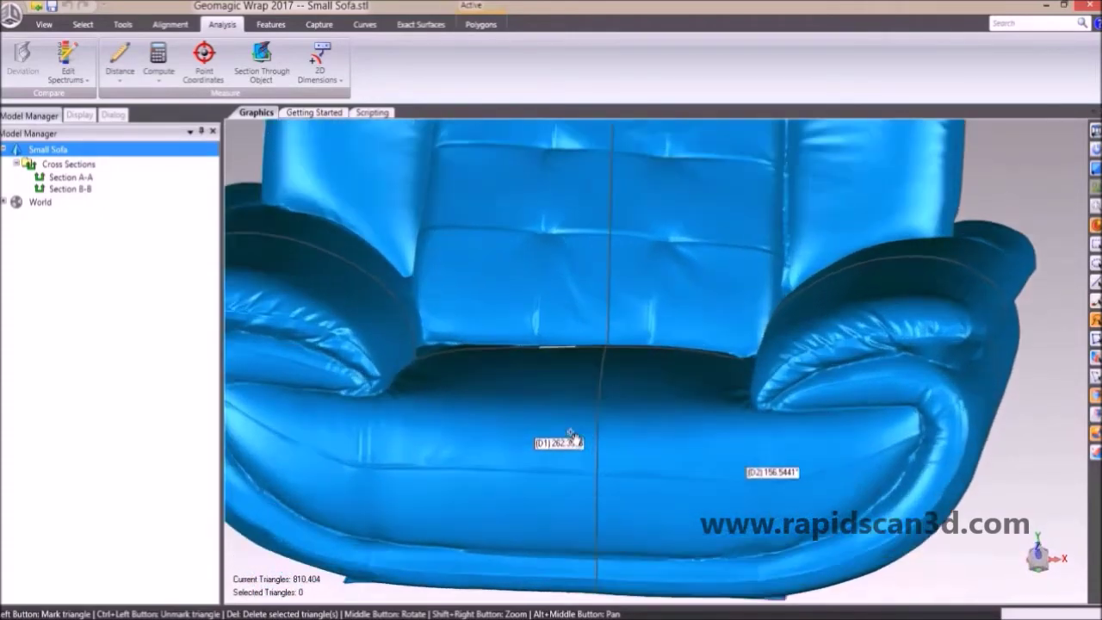
scroll(589, 435, down, 4)
scroll(588, 433, down, 5)
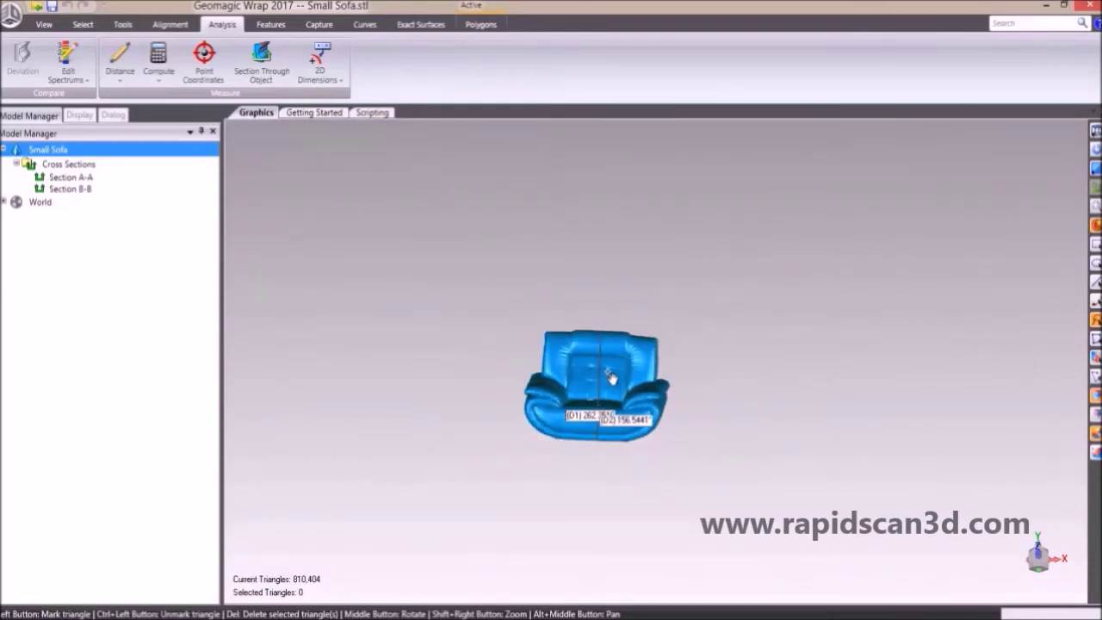
scroll(610, 376, up, 3)
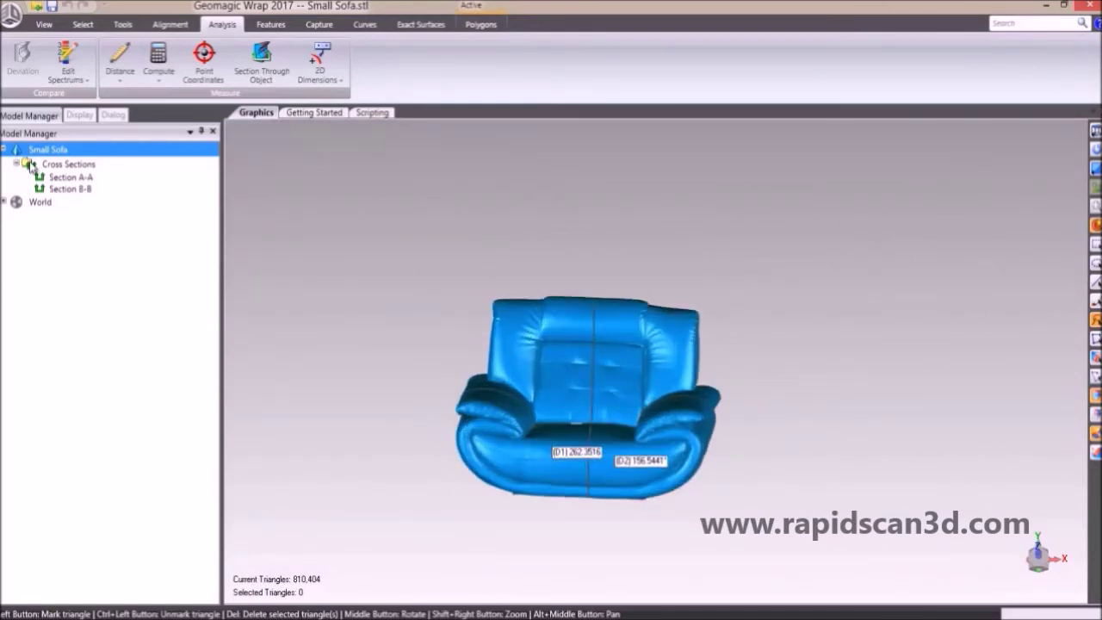
Delete all cross sections from the Small Sofa object
right_click(32, 164)
click(86, 227)
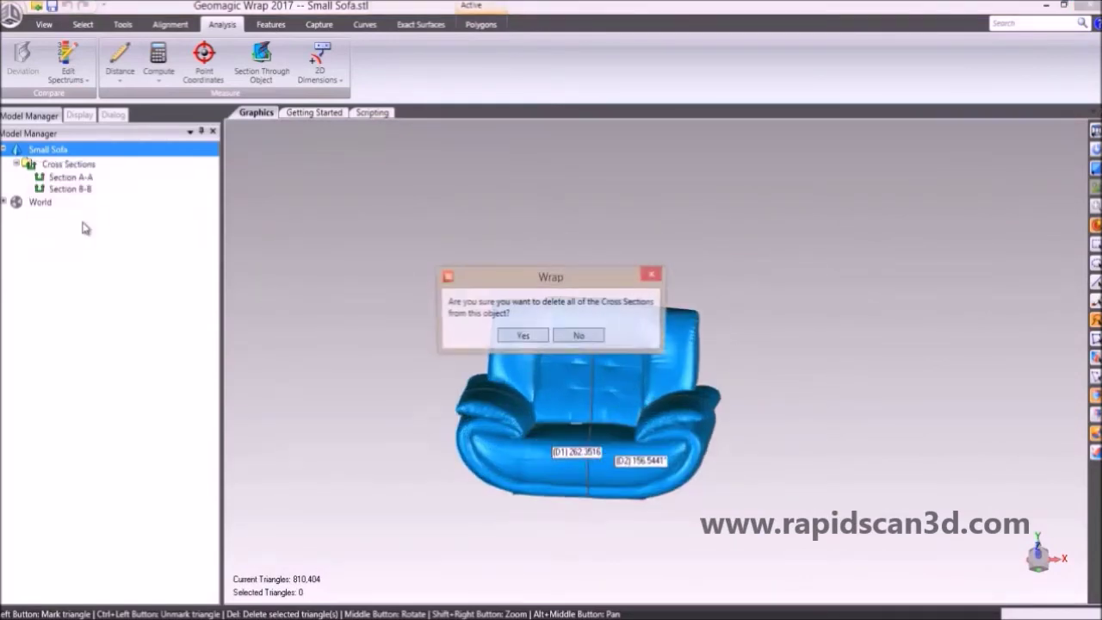
click(519, 335)
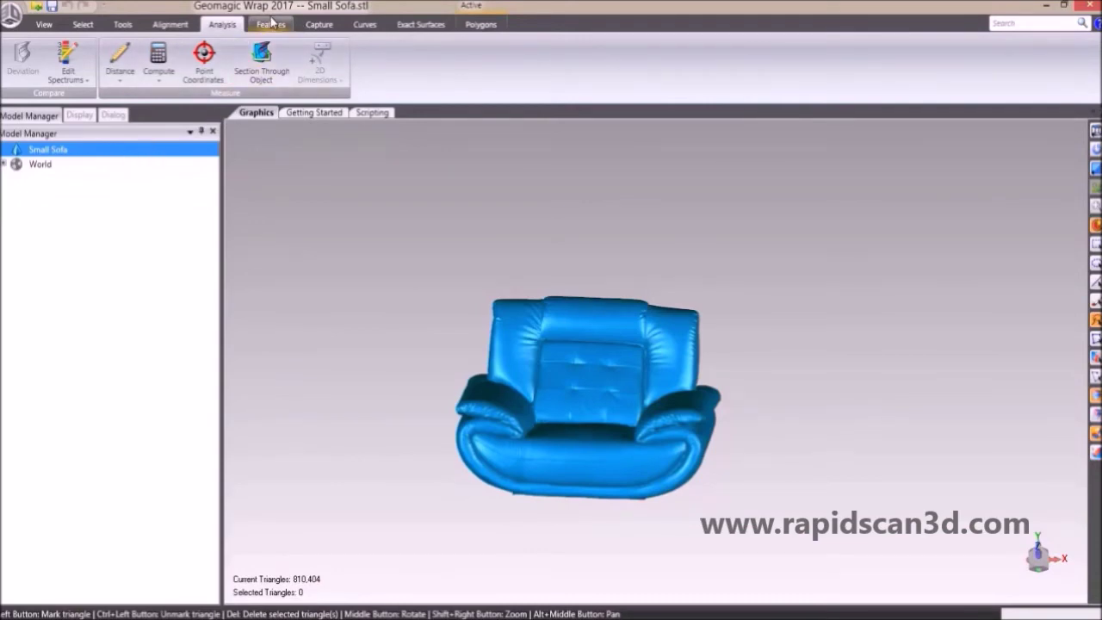
Create a best-fit plane feature from a freehand region selected on the sofa's seat cushion, and expand the model's features
click(272, 26)
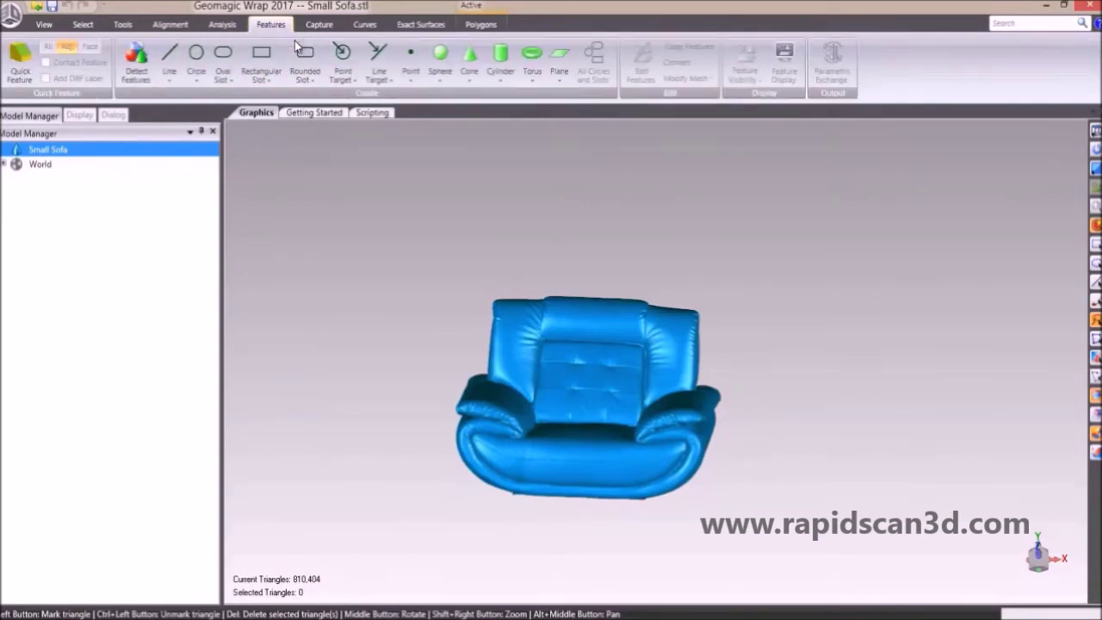
click(558, 73)
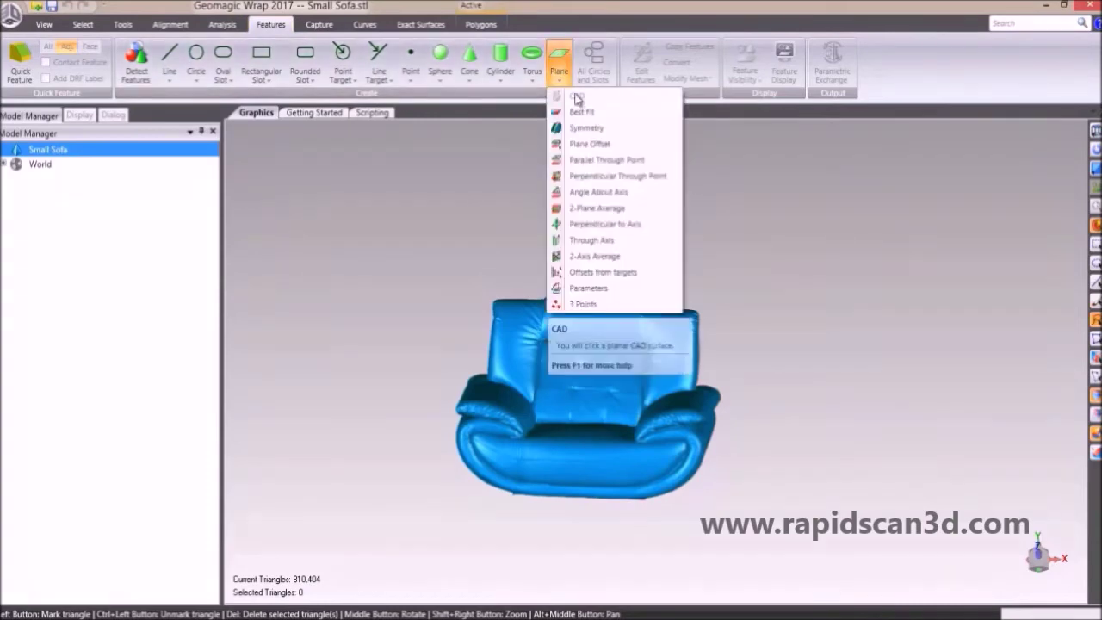
click(575, 113)
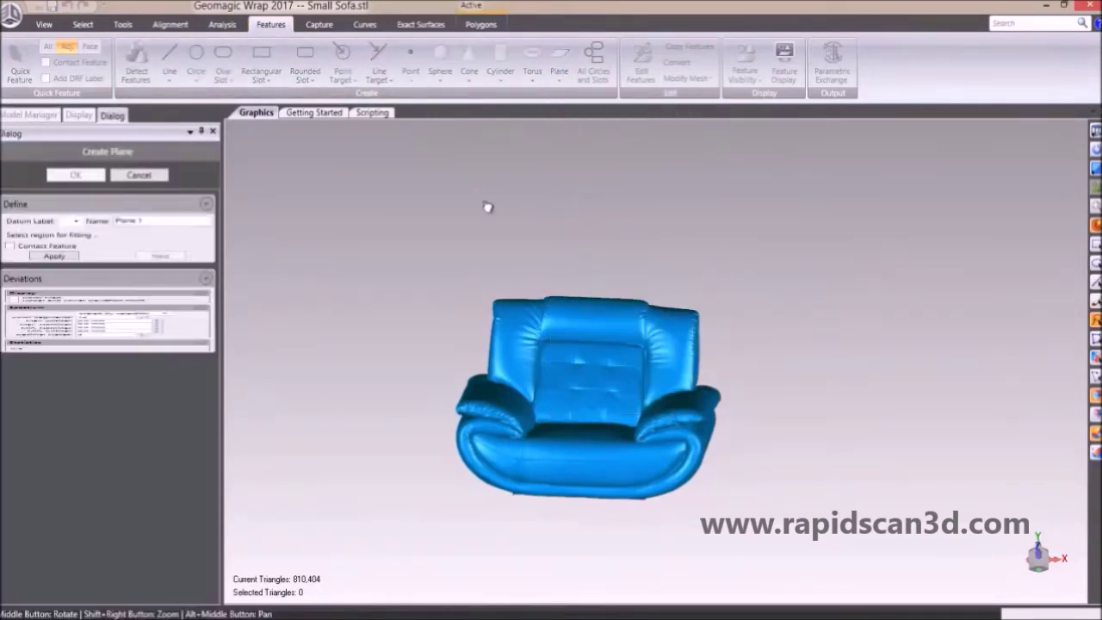
middle_drag(457, 238, 463, 332)
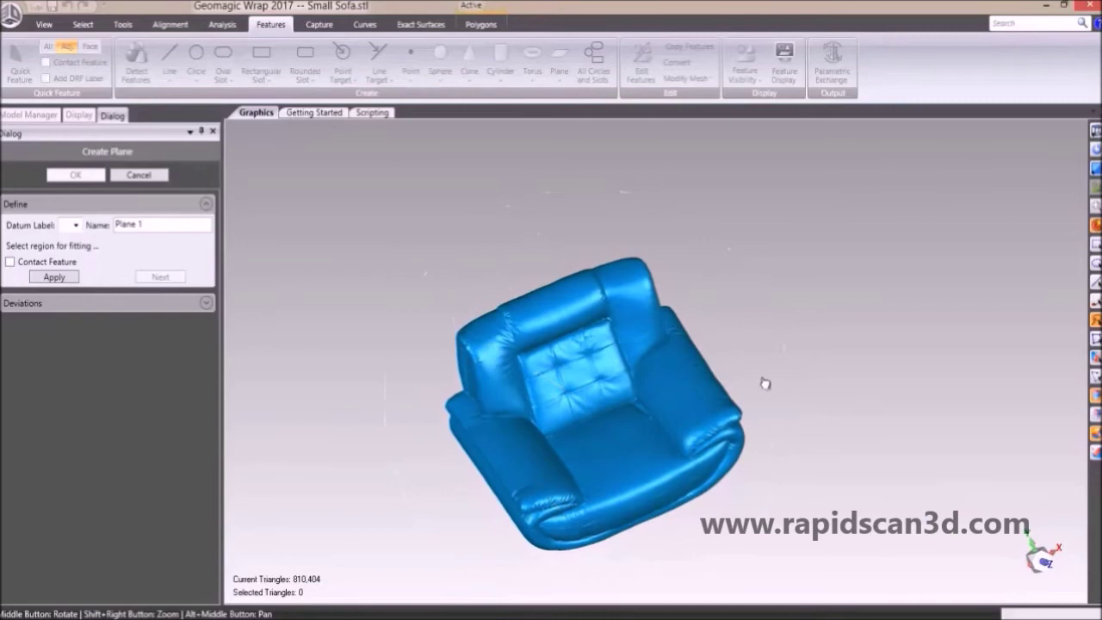
middle_drag(654, 366, 612, 442)
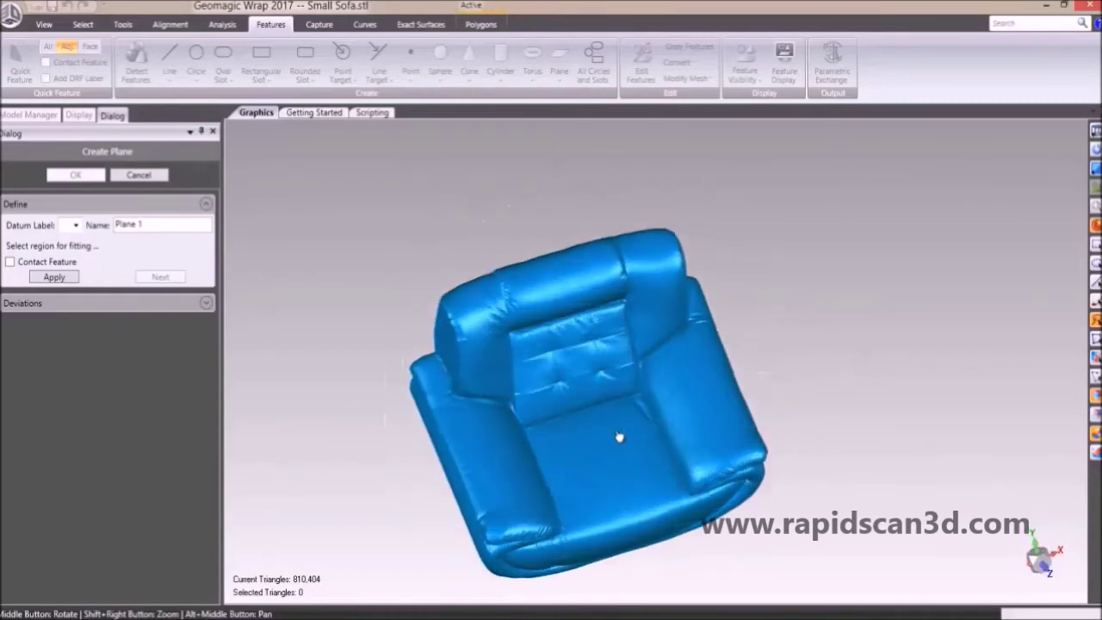
scroll(611, 450, up, 5)
mouse_move(607, 420)
mouse_down()
mouse_move(621, 547)
mouse_move(676, 464)
mouse_move(612, 417)
mouse_up()
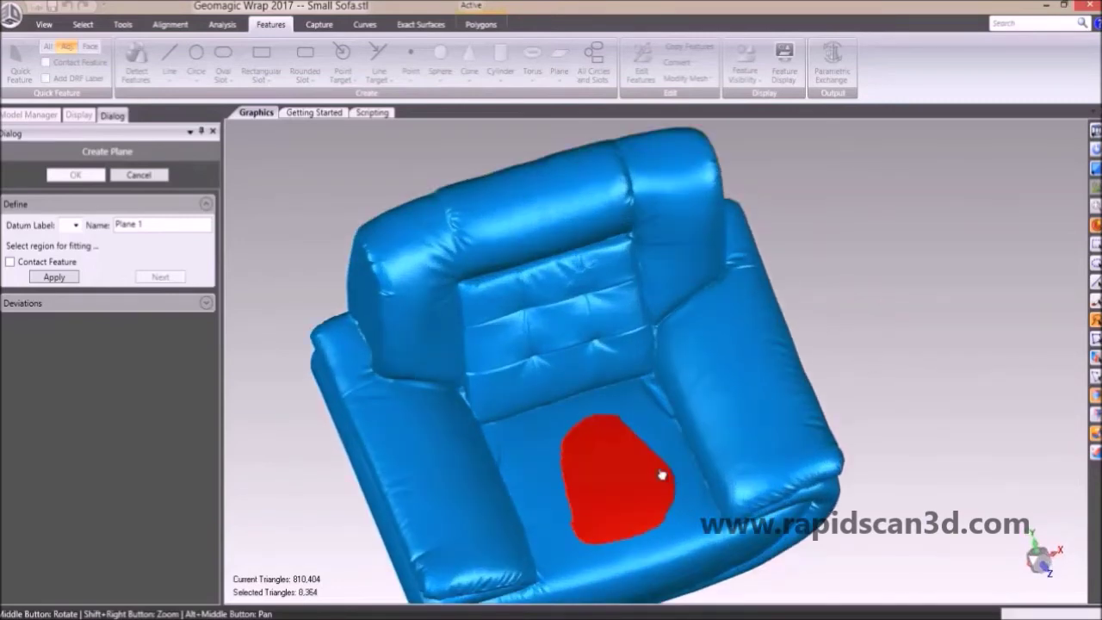
click(53, 278)
middle_drag(483, 388, 547, 372)
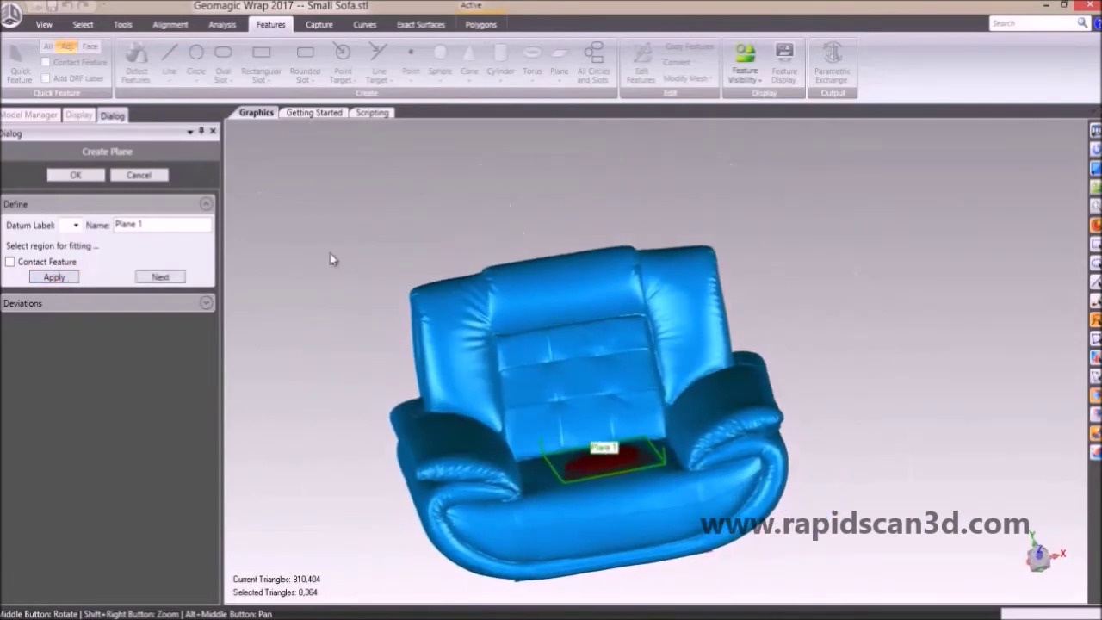
click(75, 175)
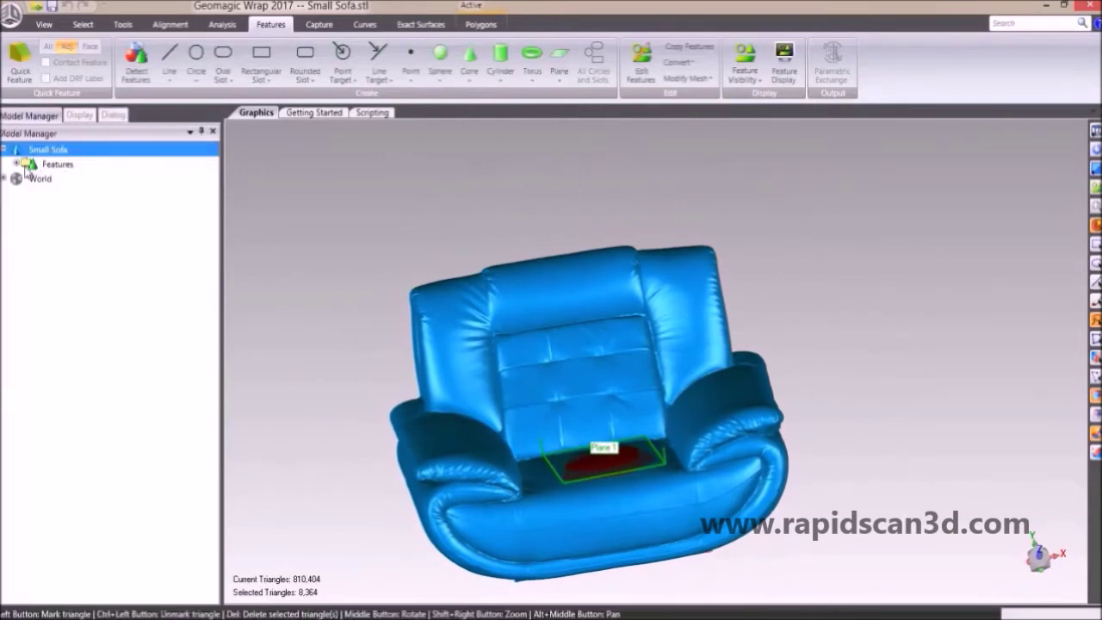
click(16, 164)
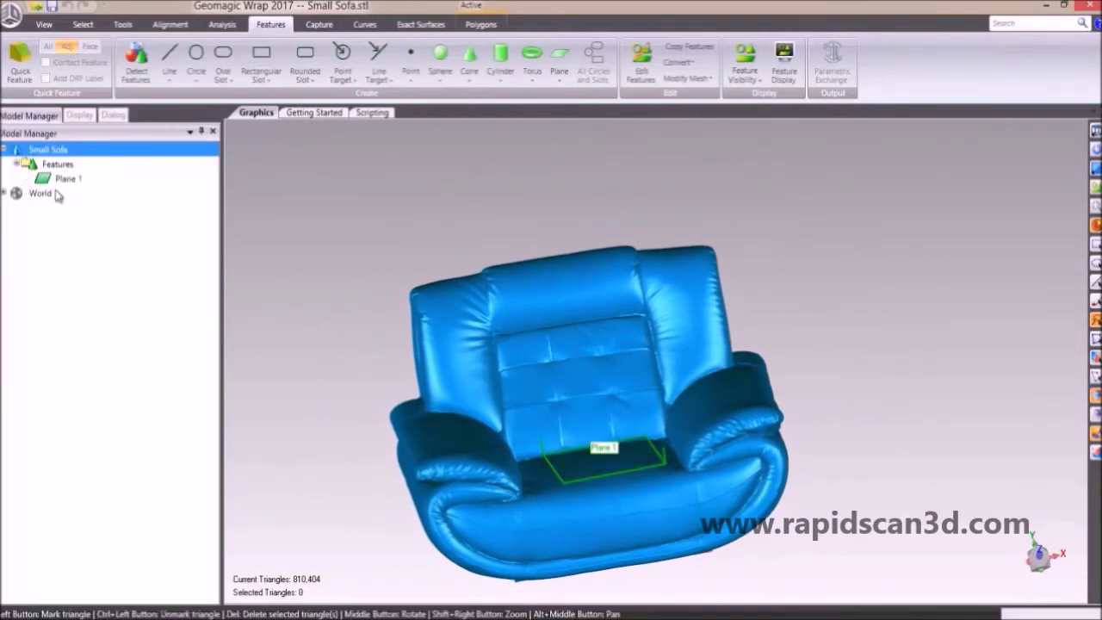
Define a second plane through three points picked on the tufted backrest cushion
click(559, 70)
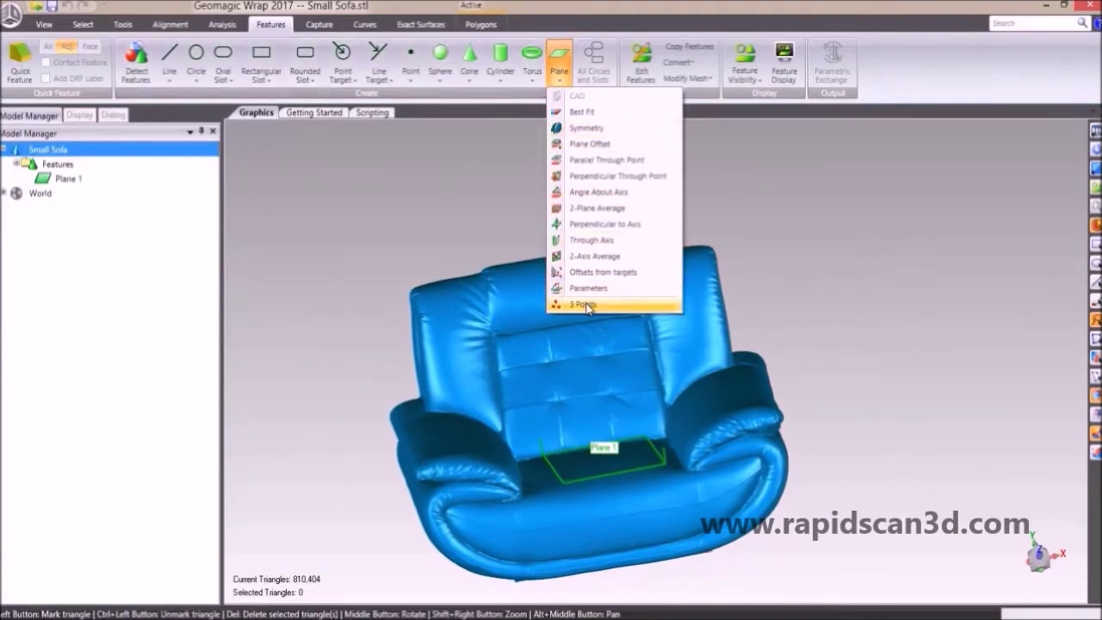
click(582, 305)
click(524, 350)
click(533, 429)
click(643, 416)
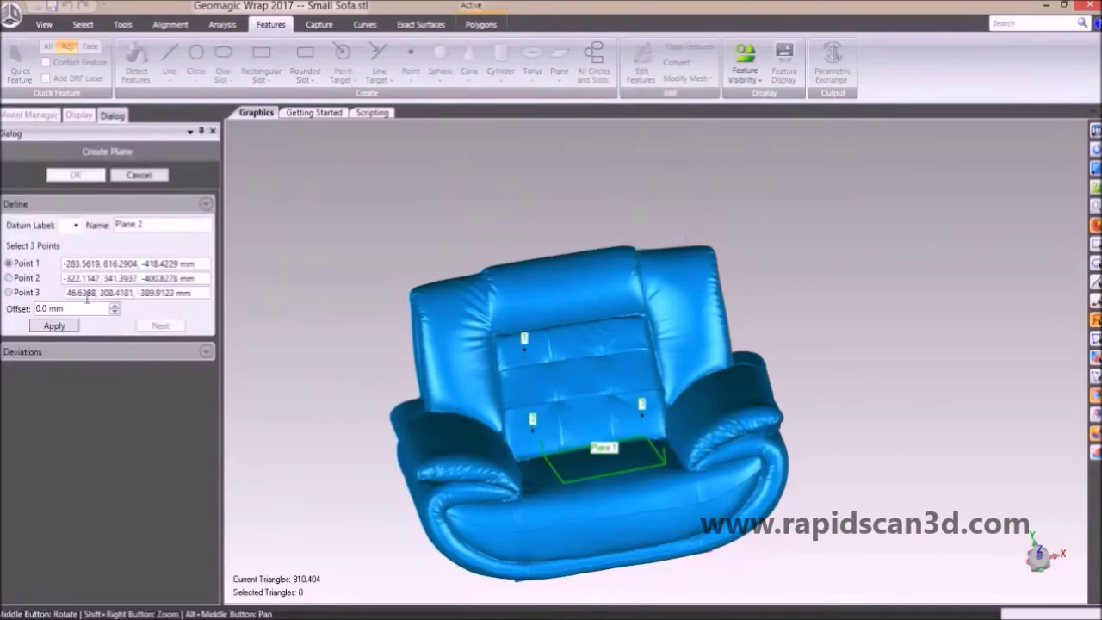
click(60, 327)
middle_drag(552, 408, 221, 303)
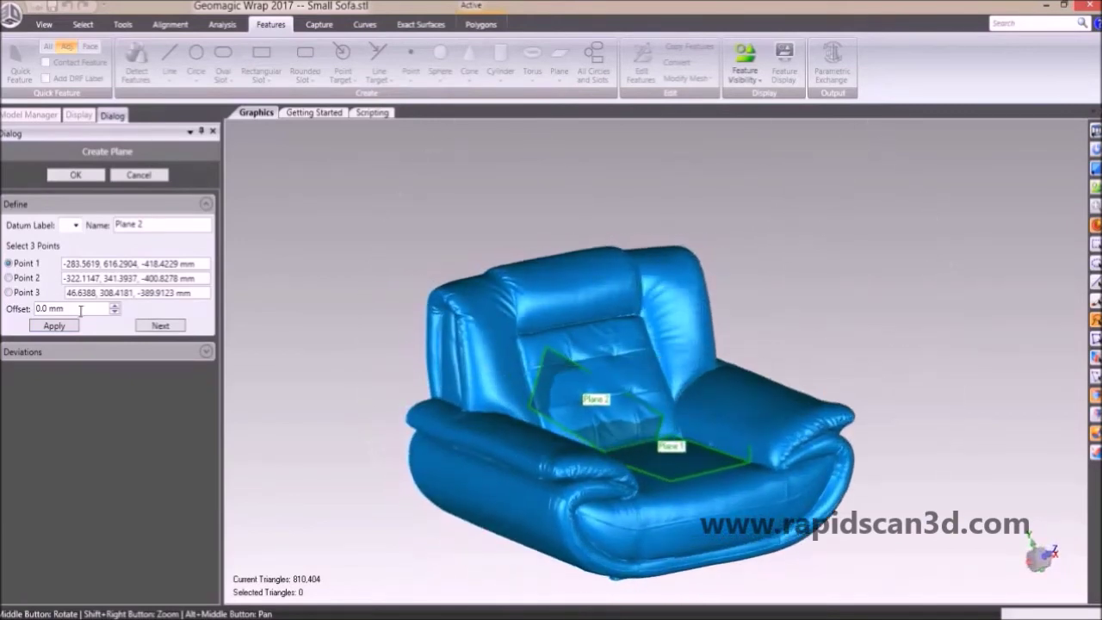
Try a 7.0 mm offset on the backrest plane, reset the offset to 0.0 mm and accept the plane
click(114, 311)
click(58, 328)
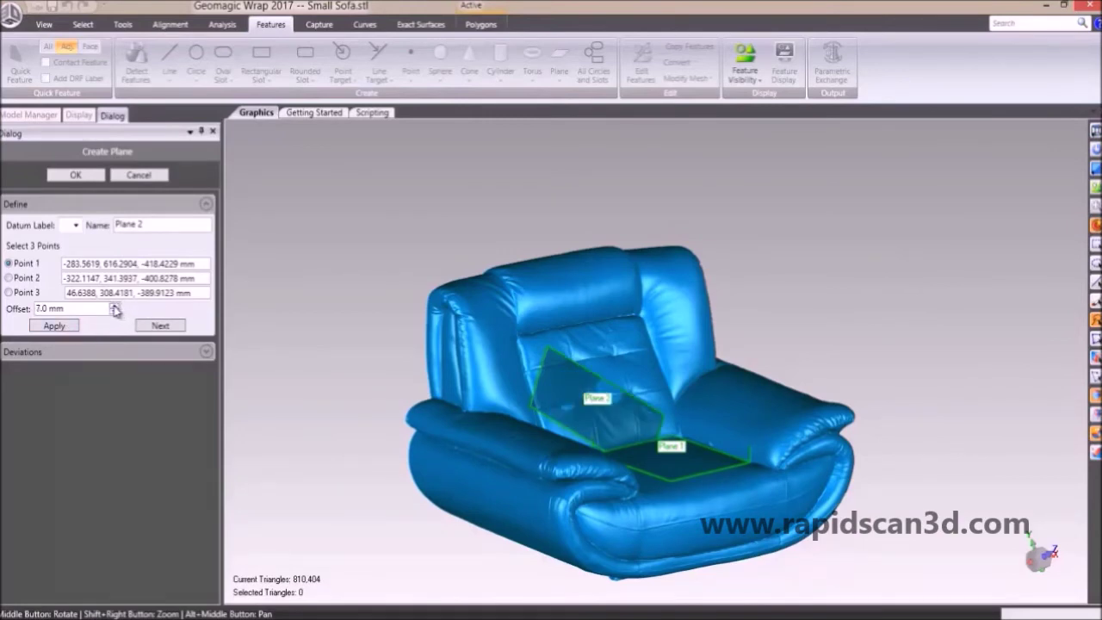
click(62, 327)
click(114, 312)
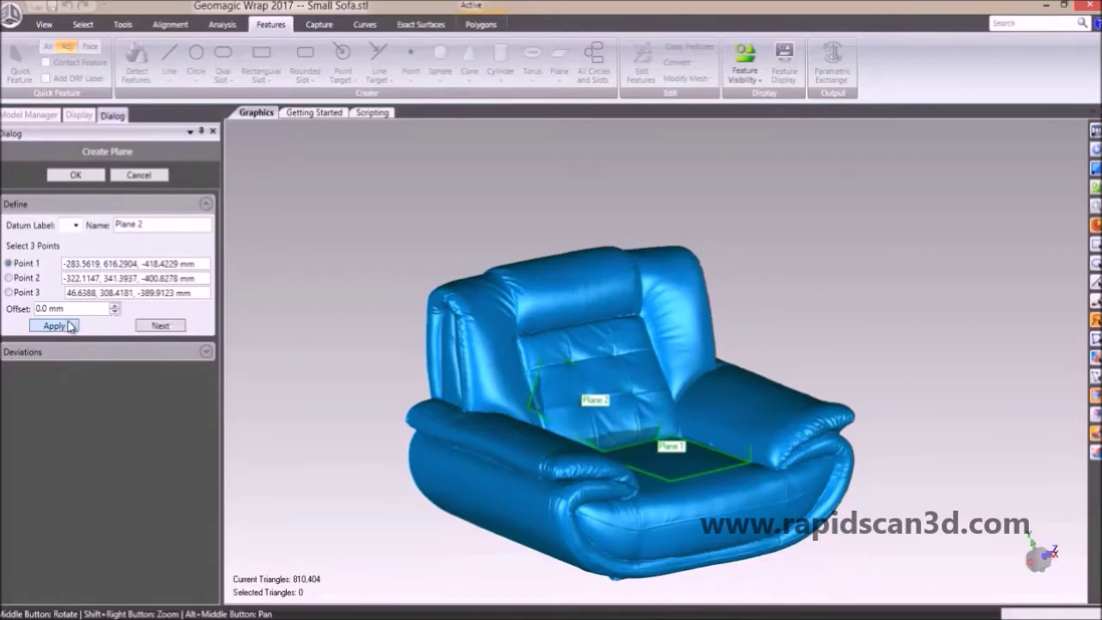
click(70, 325)
click(89, 176)
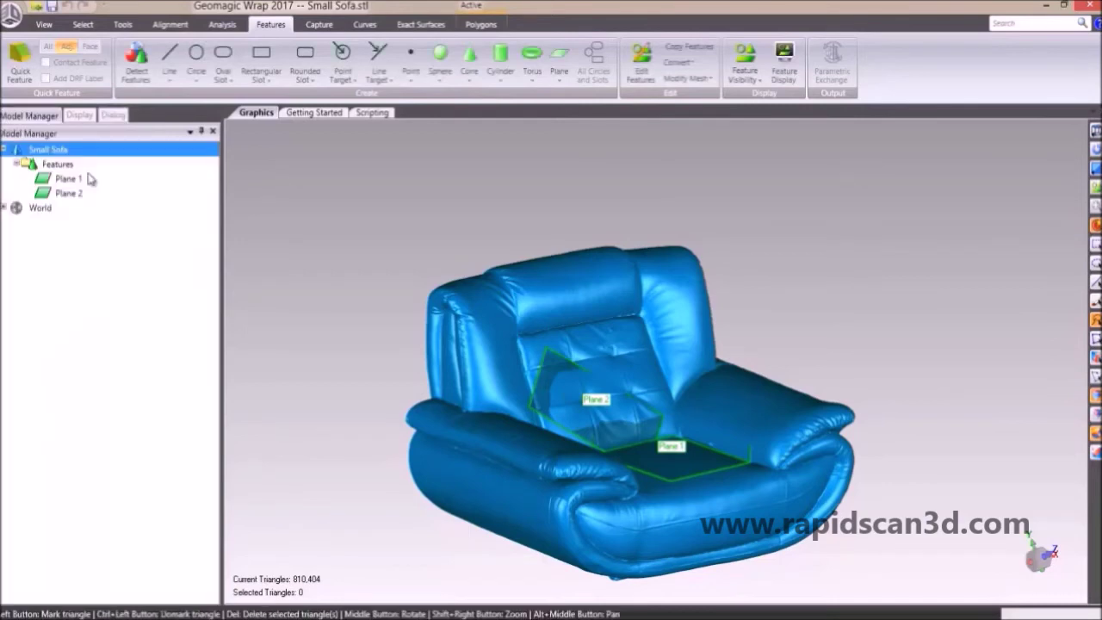
Fit a best-fit cylinder to regions selected on the front and rear of the backrest's upper roll
middle_drag(968, 434, 877, 459)
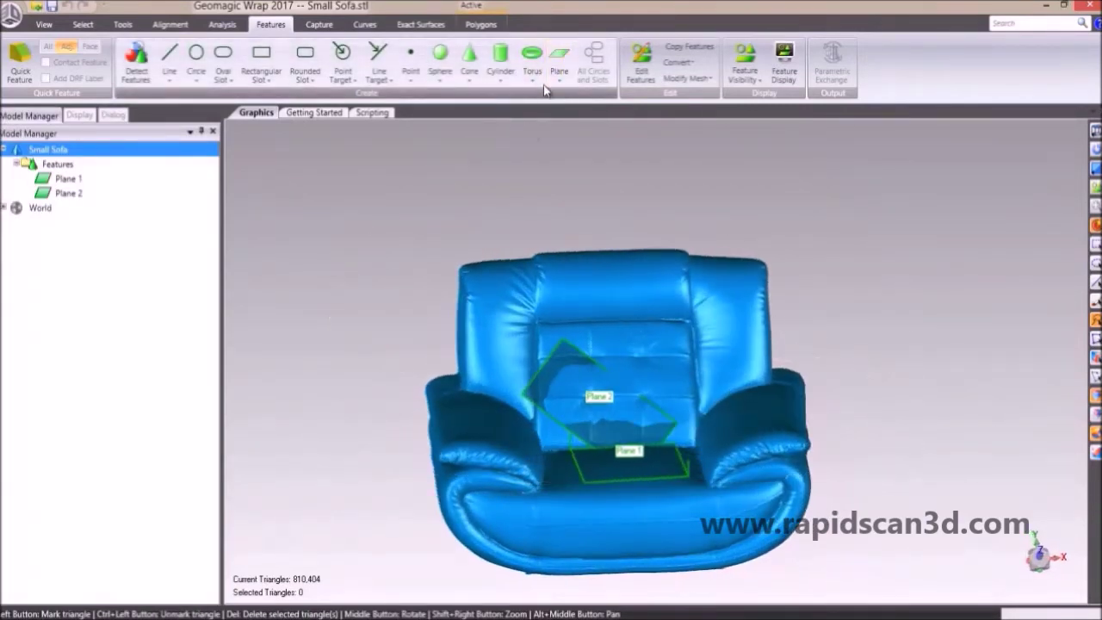
click(501, 53)
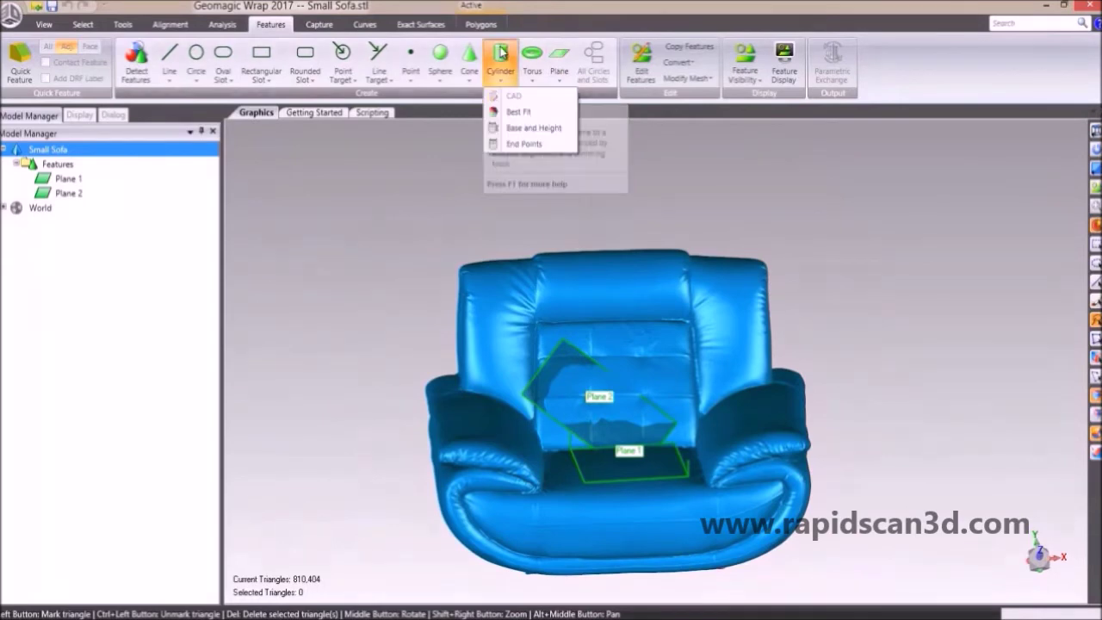
click(518, 112)
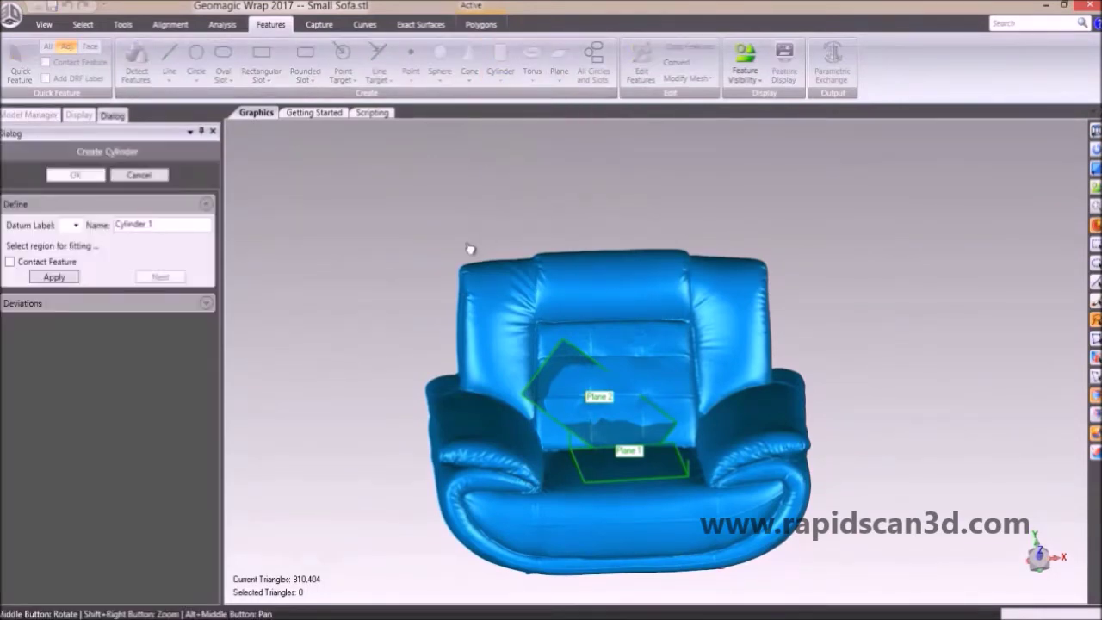
mouse_move(745, 227)
mouse_down()
mouse_move(438, 250)
mouse_move(485, 321)
mouse_move(776, 323)
mouse_move(742, 313)
mouse_move(758, 317)
mouse_up()
mouse_move(872, 362)
middle_down()
mouse_move(899, 295)
mouse_move(700, 344)
mouse_move(668, 197)
middle_up()
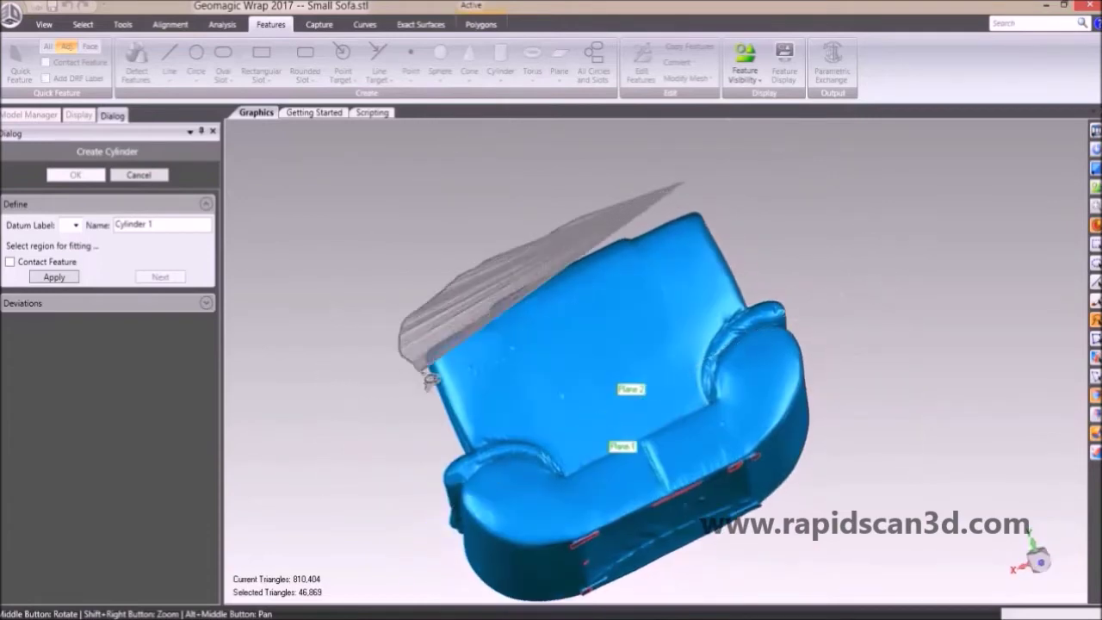
mouse_move(548, 359)
mouse_down()
mouse_move(609, 328)
mouse_move(742, 230)
mouse_move(688, 288)
mouse_up()
mouse_move(688, 289)
middle_down()
mouse_move(497, 426)
mouse_move(656, 342)
mouse_move(413, 448)
mouse_move(387, 398)
middle_up()
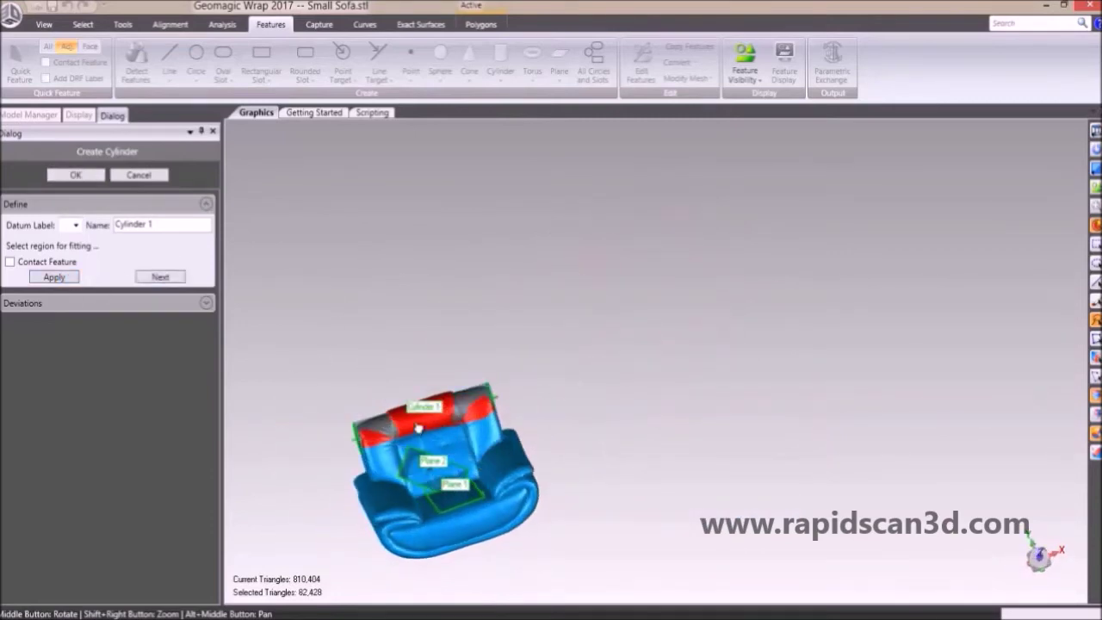
Check the fitted cylinder around the top of the backrest and accept it as a feature
scroll(417, 428, up, 3)
scroll(428, 430, down, 3)
alt+middle_drag(620, 238, 840, 312)
scroll(839, 312, down, 2)
middle_drag(928, 264, 819, 271)
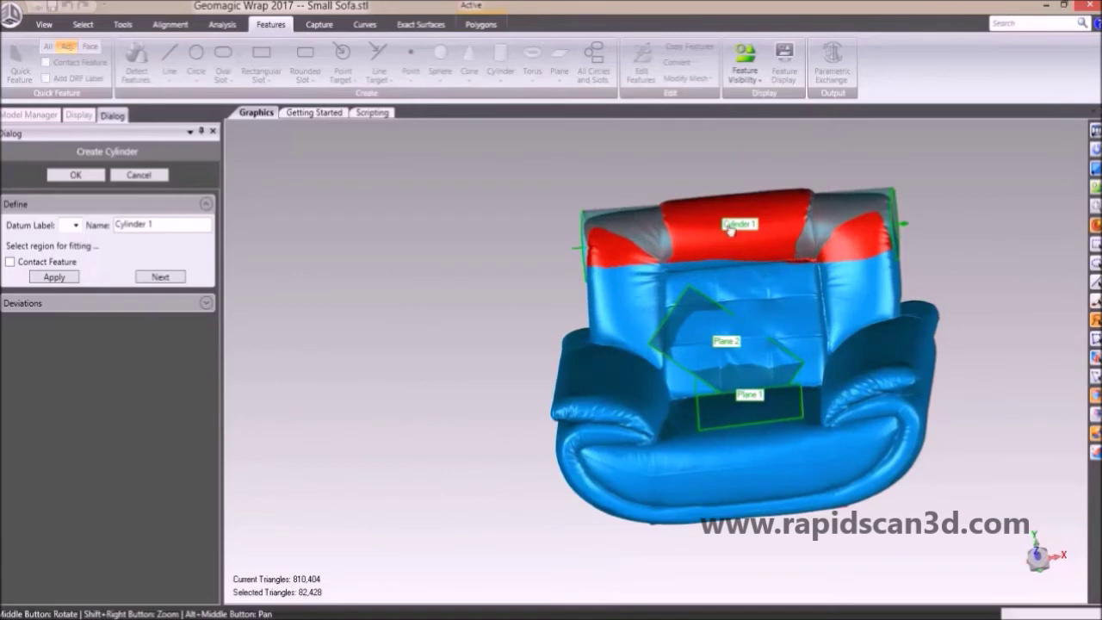
scroll(730, 230, up, 2)
click(75, 176)
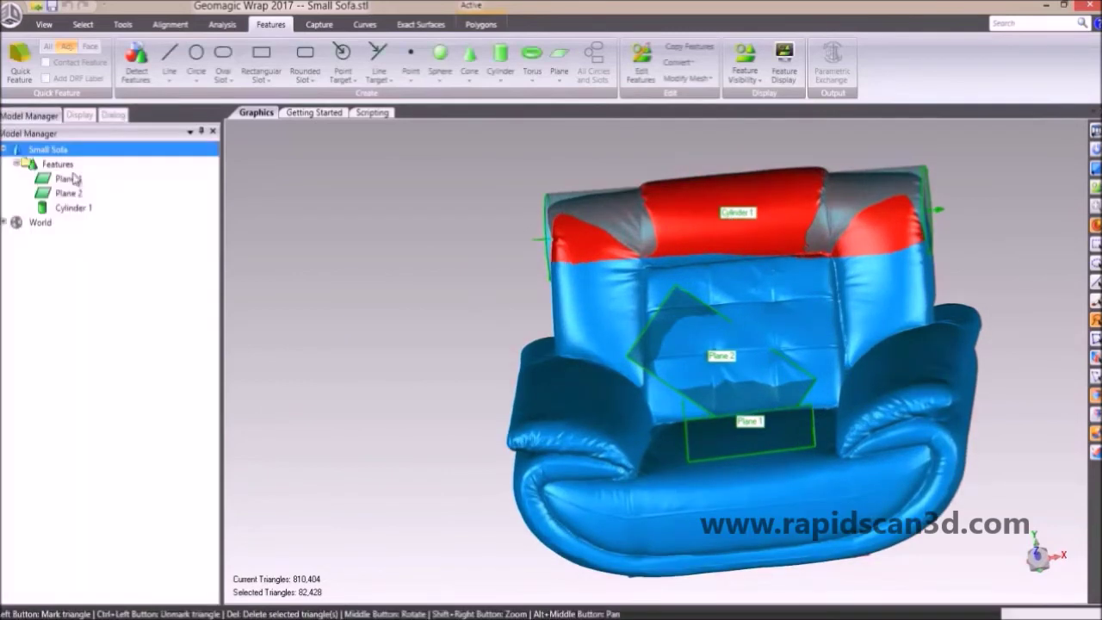
Start an export of the Cylinder 1 feature and examine the file formats offered for saving
click(61, 209)
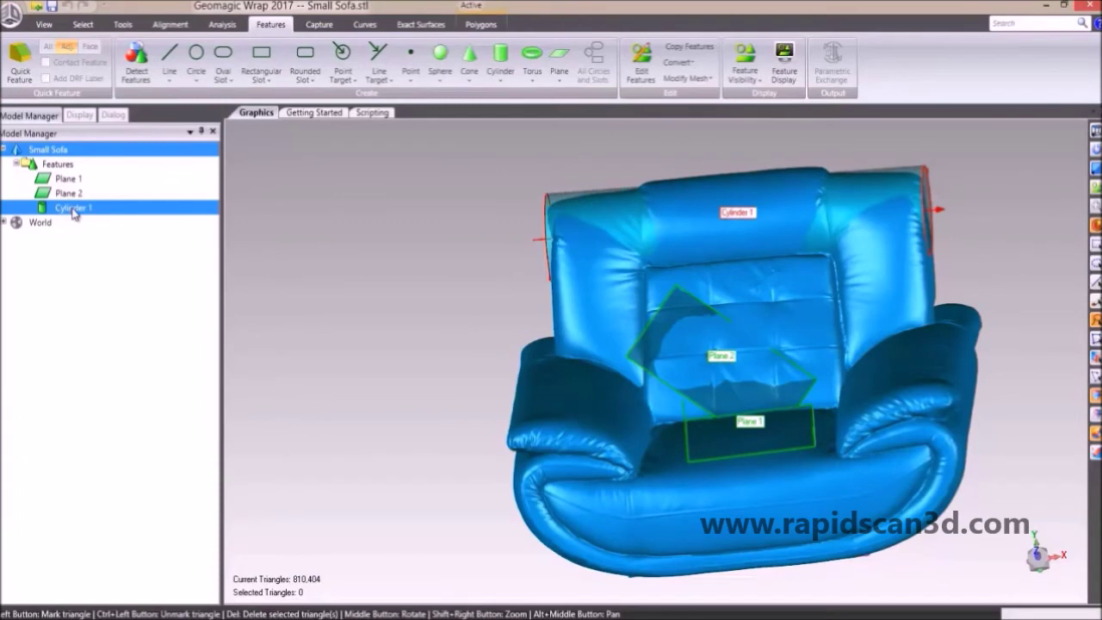
right_click(74, 214)
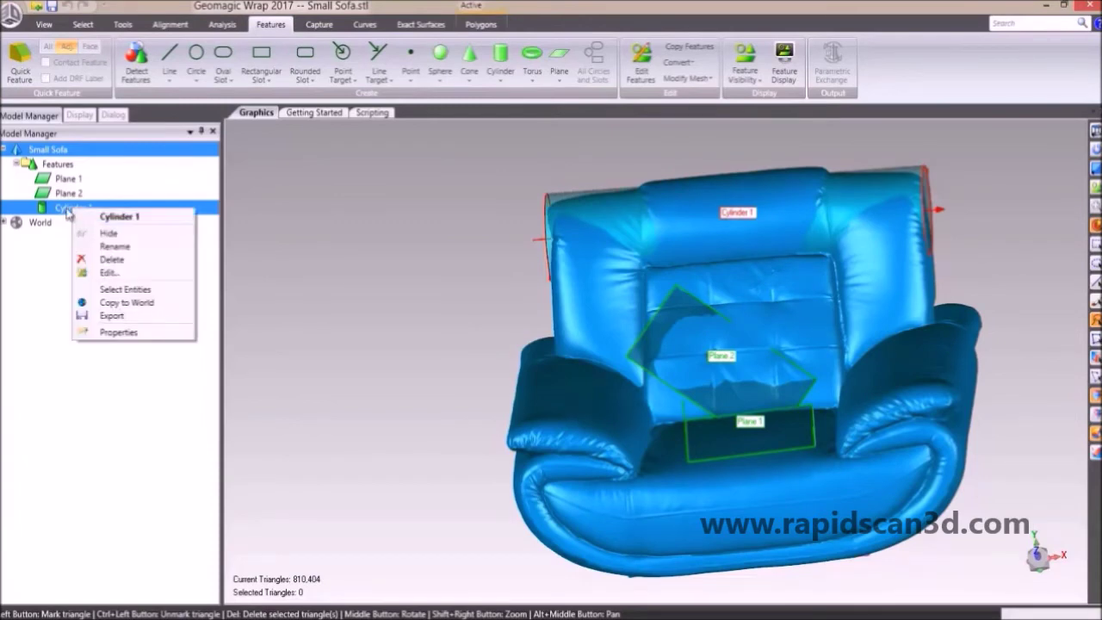
click(125, 317)
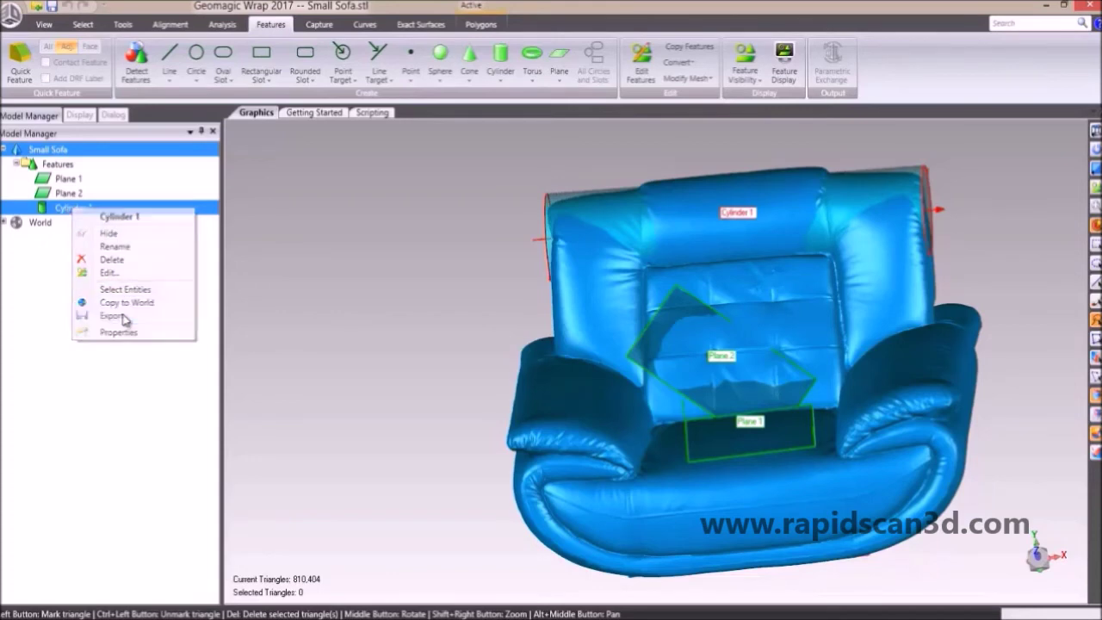
click(142, 387)
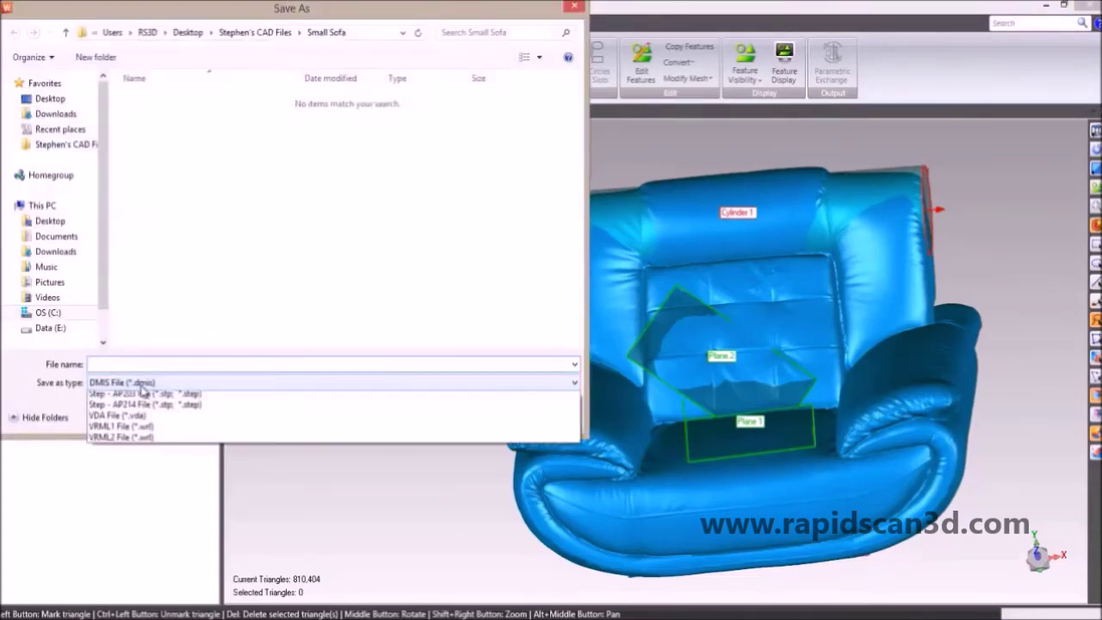
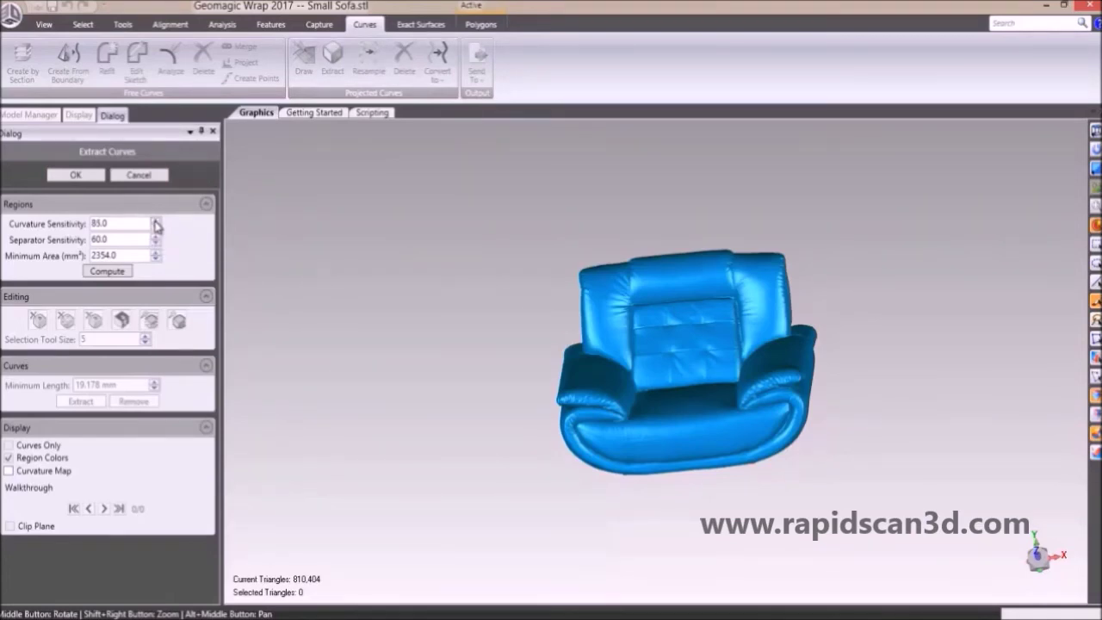
Compute curve regions with curvature sensitivity 85.0, separator sensitivity 60.0 and minimum area 2354.0 mm², and extract the contour lines
click(105, 272)
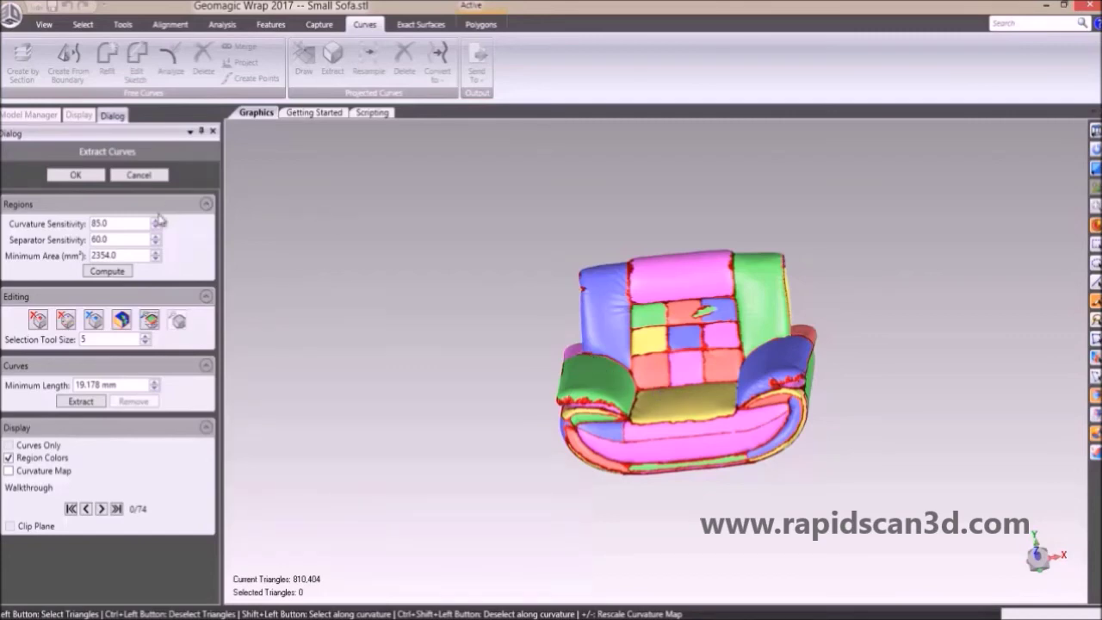
click(75, 175)
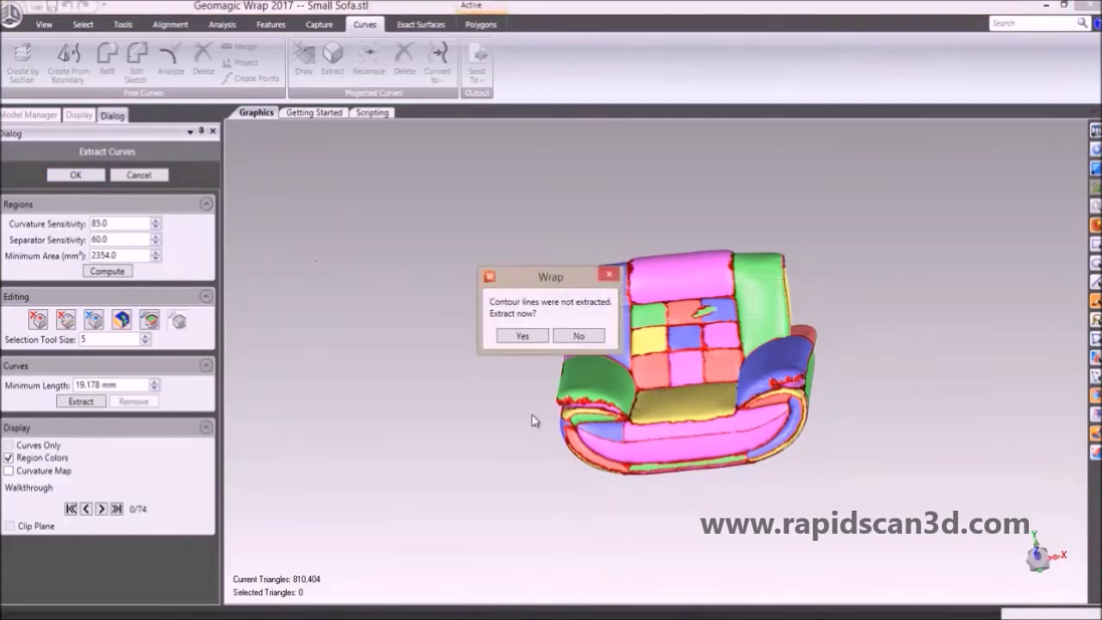
click(522, 335)
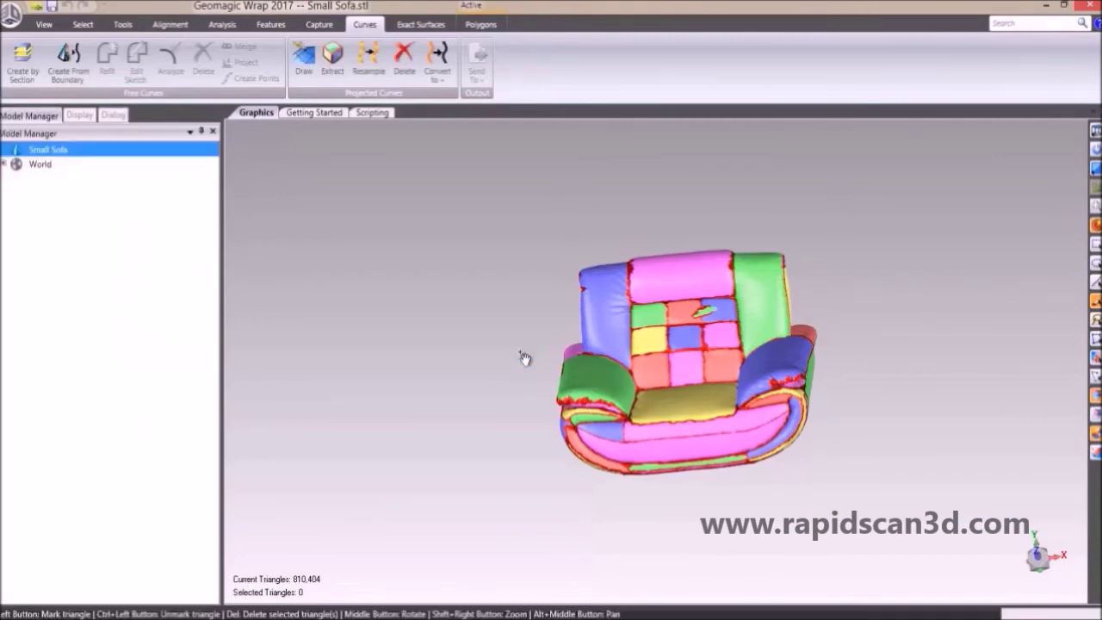
Use Draw Curves to reposition the corner vertex of the small contour along the armrest's outer side
middle_drag(618, 379, 620, 368)
scroll(607, 379, up, 5)
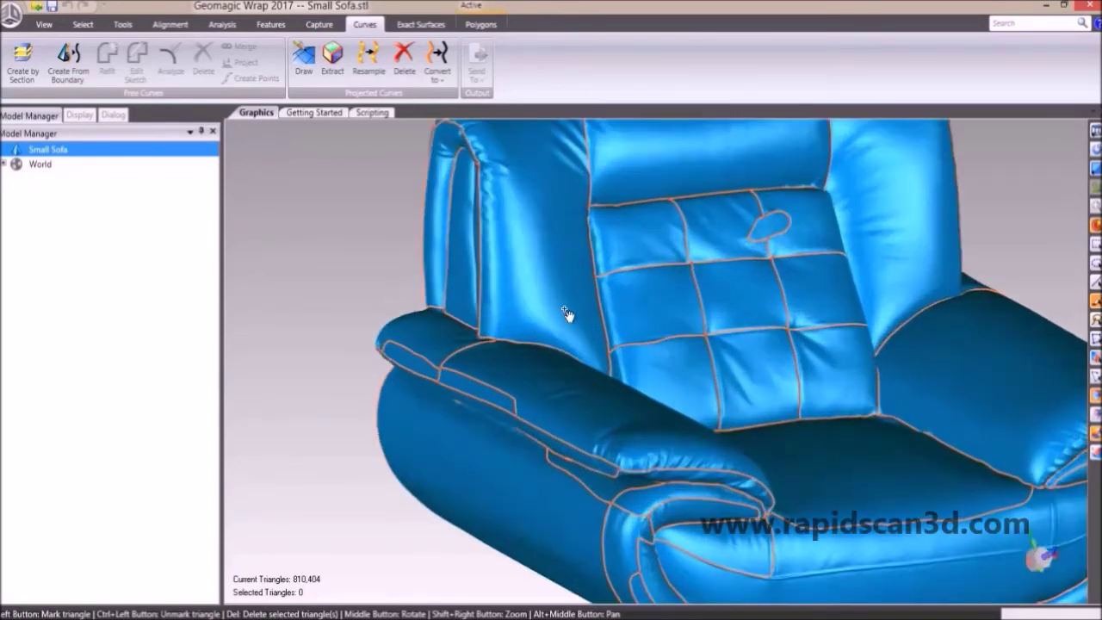
click(303, 57)
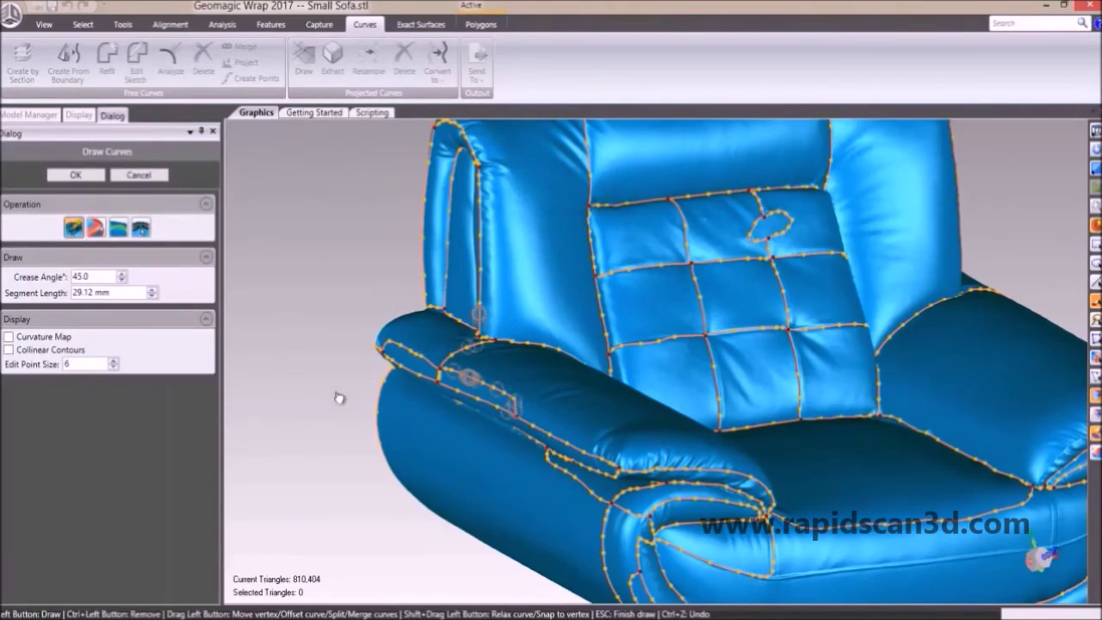
scroll(526, 413, up, 5)
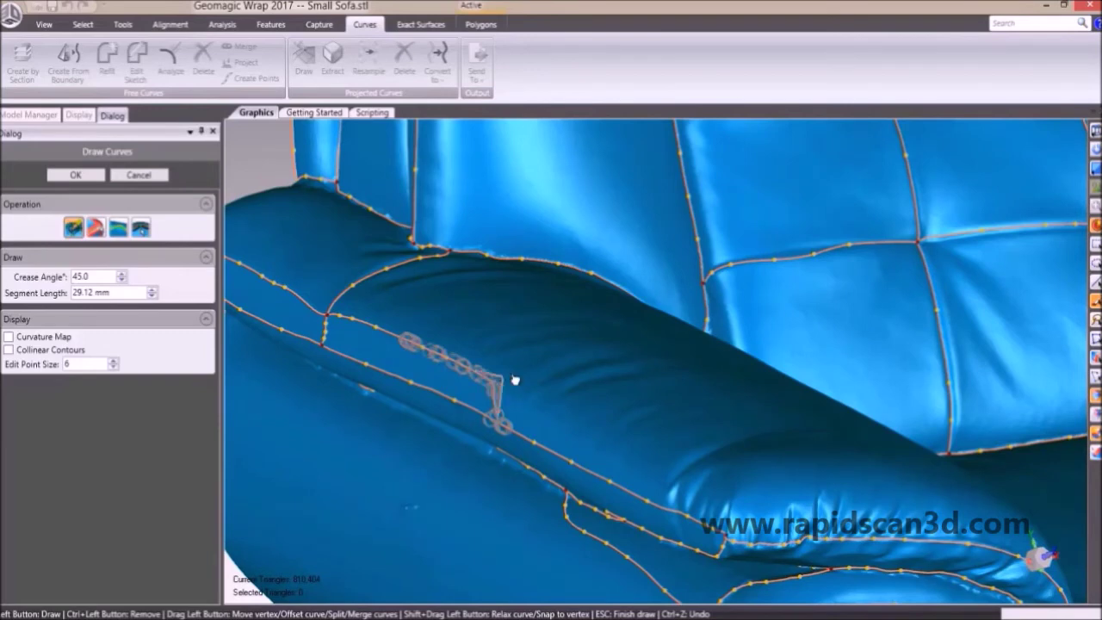
right_drag(635, 401, 568, 369)
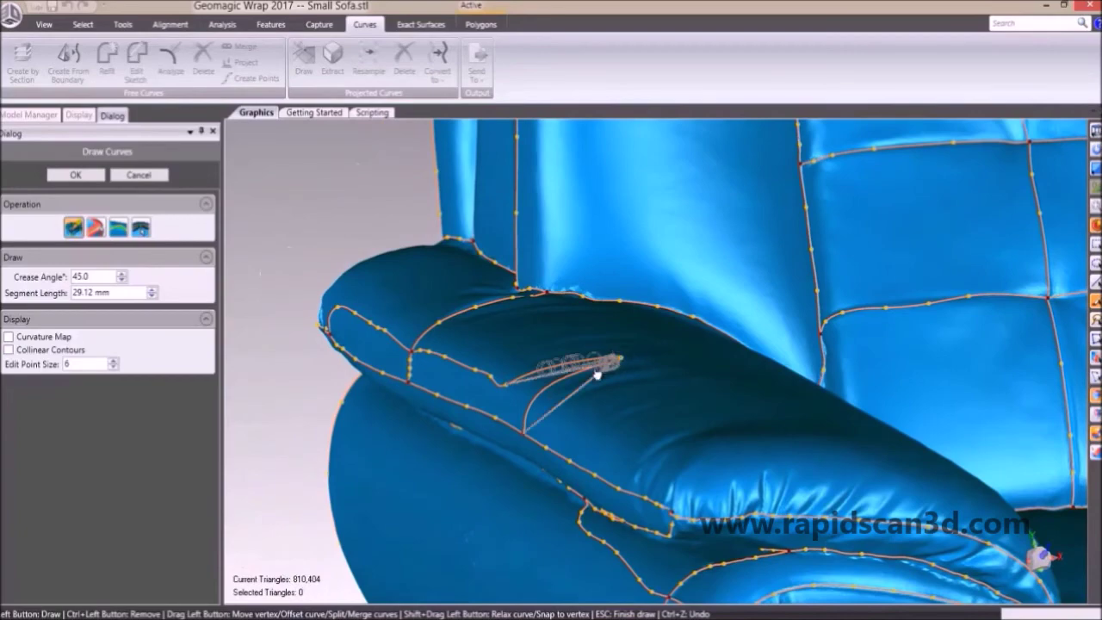
click(517, 388)
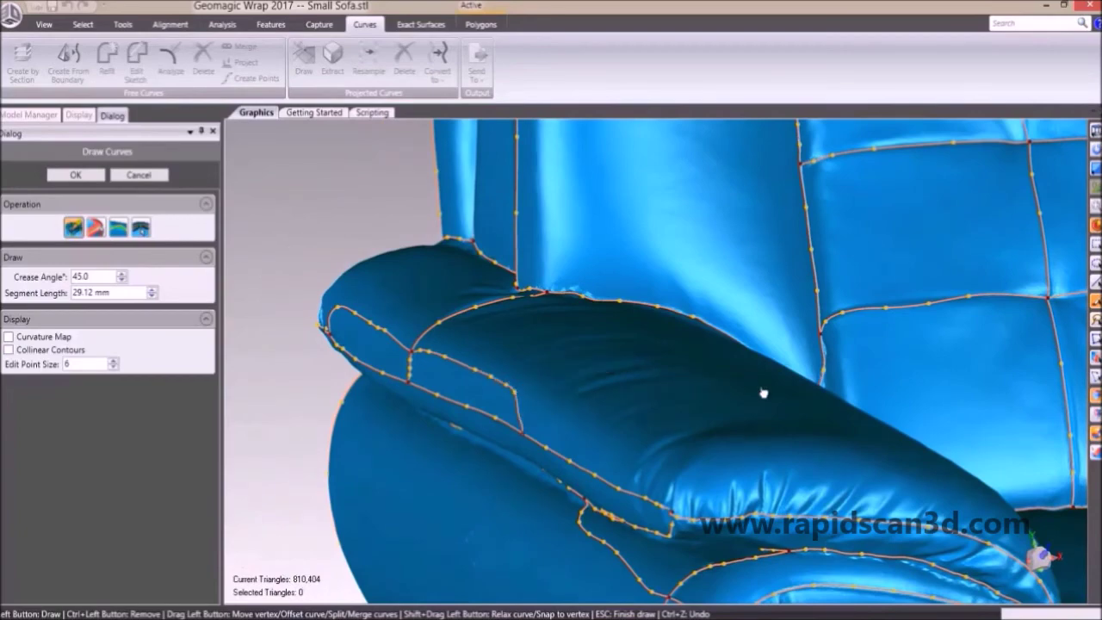
Reposition the curve vertex at the seam intersection on the backrest's quilted panel and accept the drawn curves
scroll(952, 330, down, 4)
scroll(952, 330, up, 10)
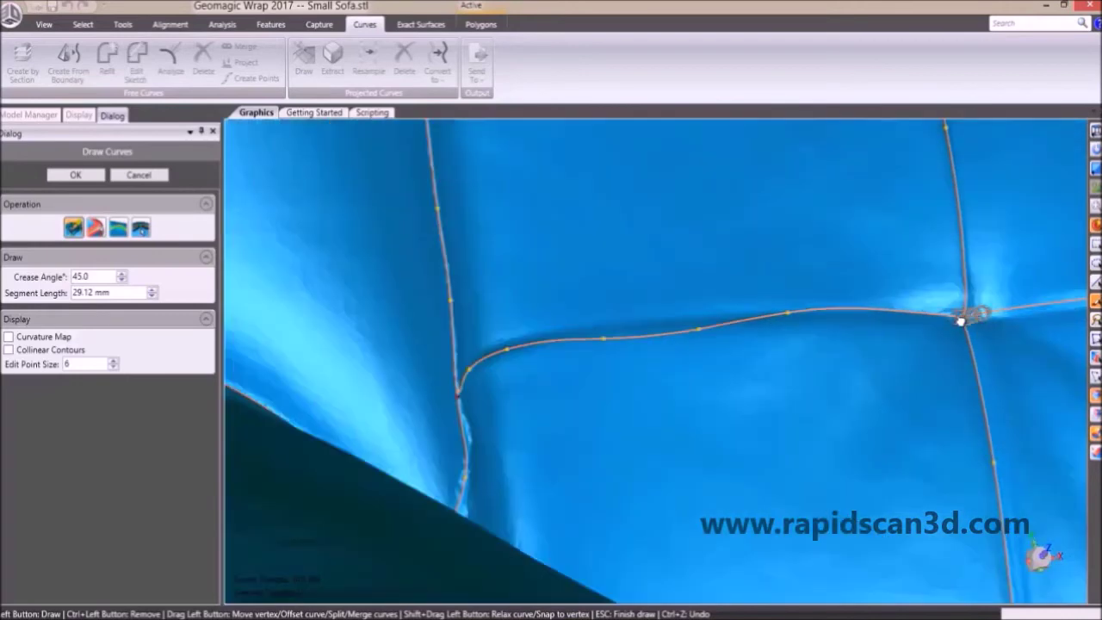
mouse_move(960, 321)
mouse_down()
mouse_move(853, 433)
mouse_move(850, 419)
mouse_move(967, 321)
mouse_up()
scroll(853, 460, down, 10)
scroll(869, 446, up, 2)
middle_drag(870, 446, 387, 300)
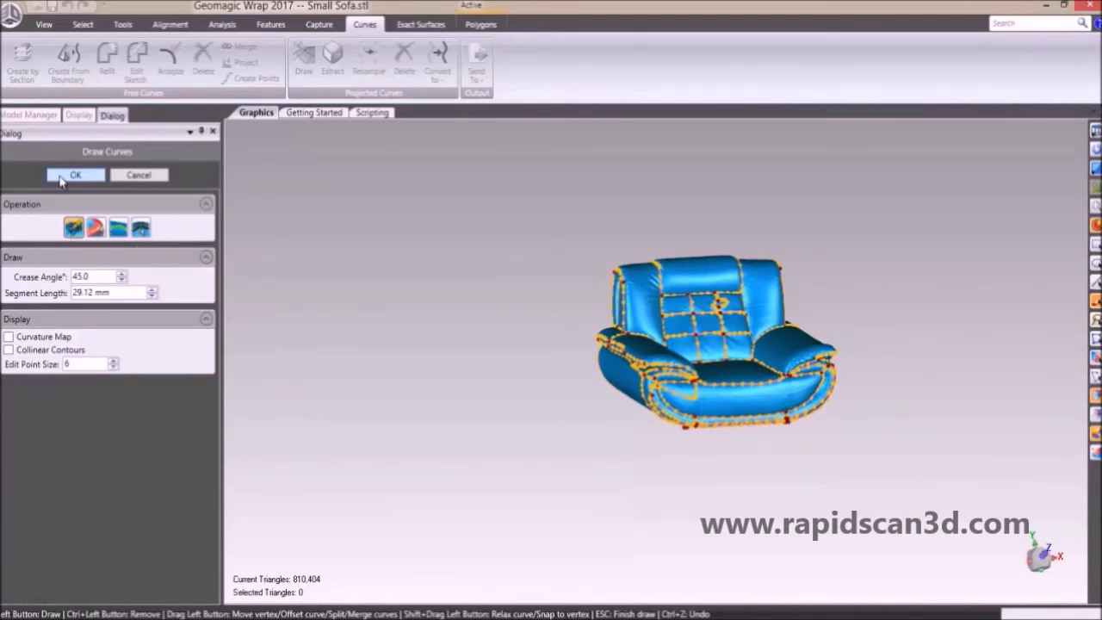
key(Return)
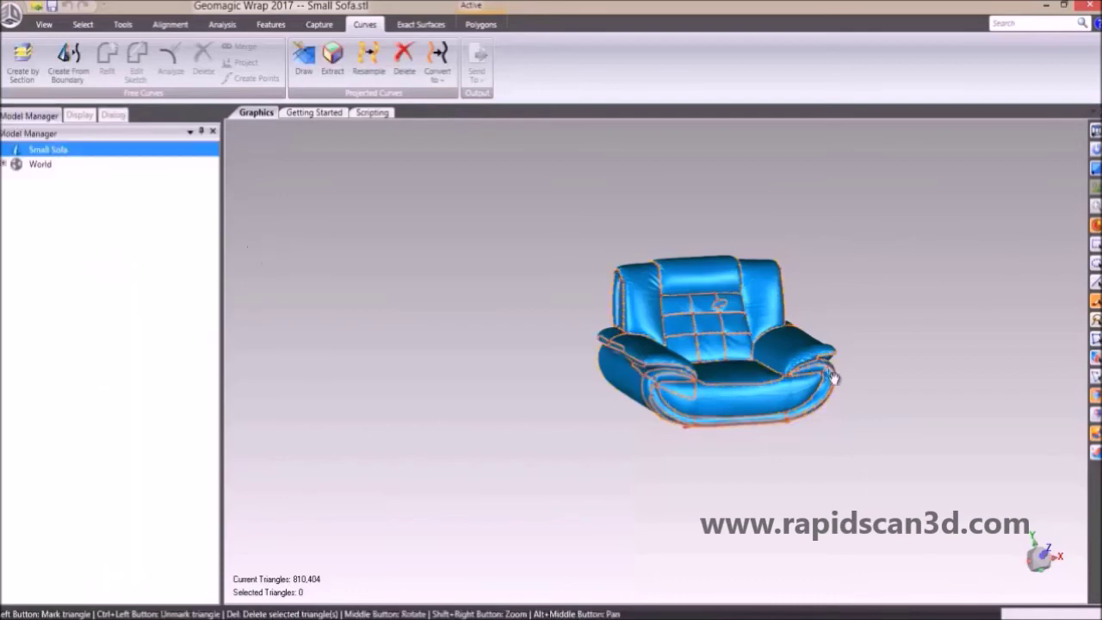
Convert the projected curves to a free-curve object named Curves 1 with adaptive layout, maximum 50 control points and 2.322 mm spacing
scroll(745, 339, up, 3)
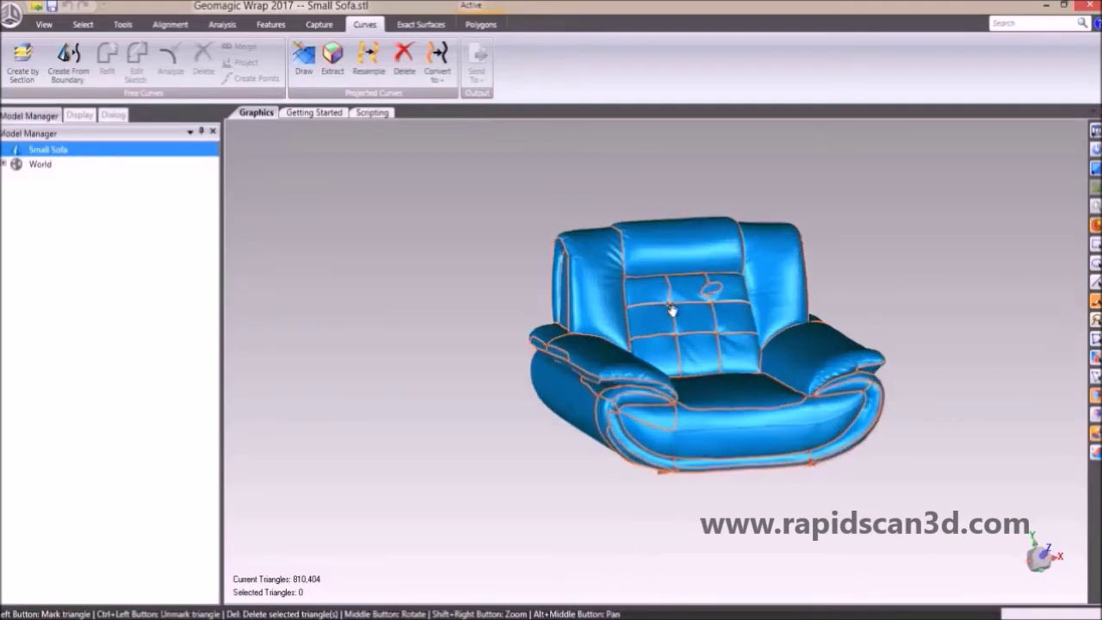
click(439, 79)
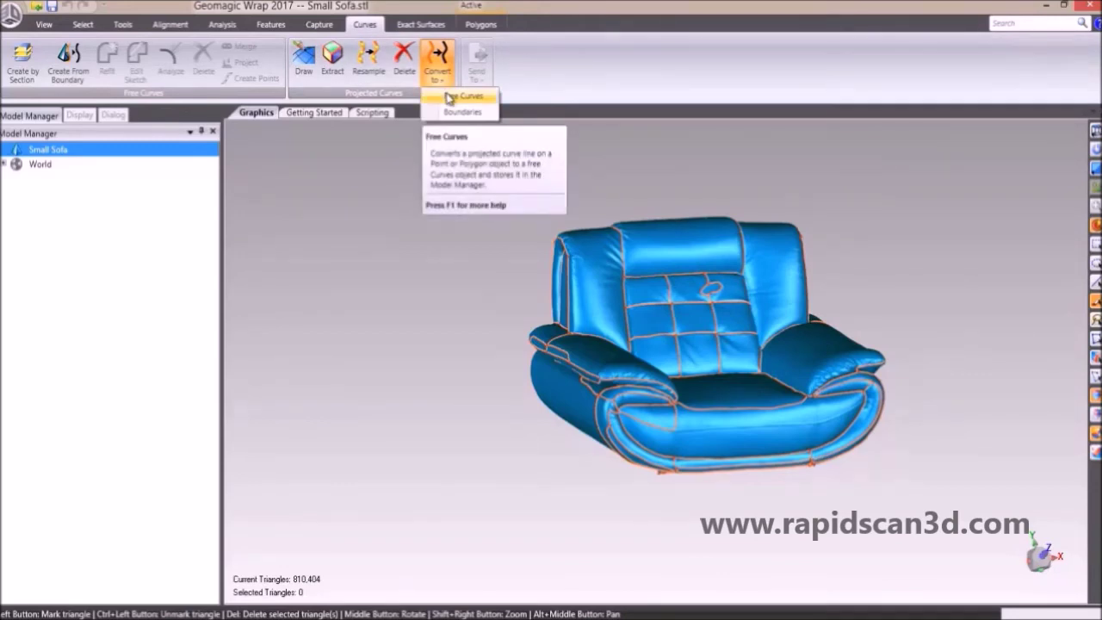
click(448, 97)
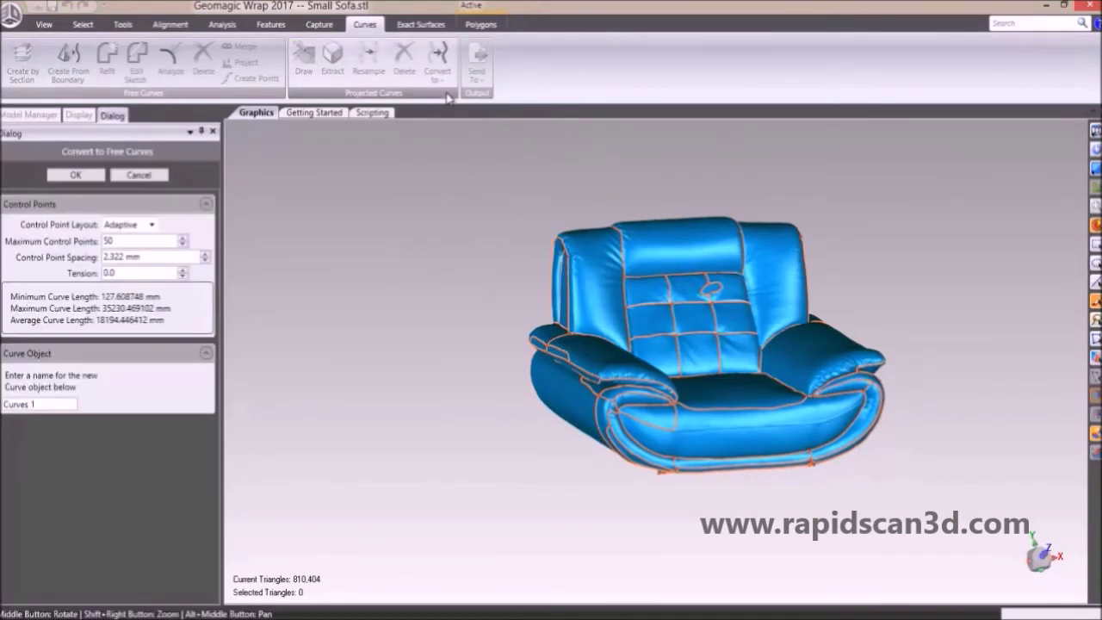
click(74, 176)
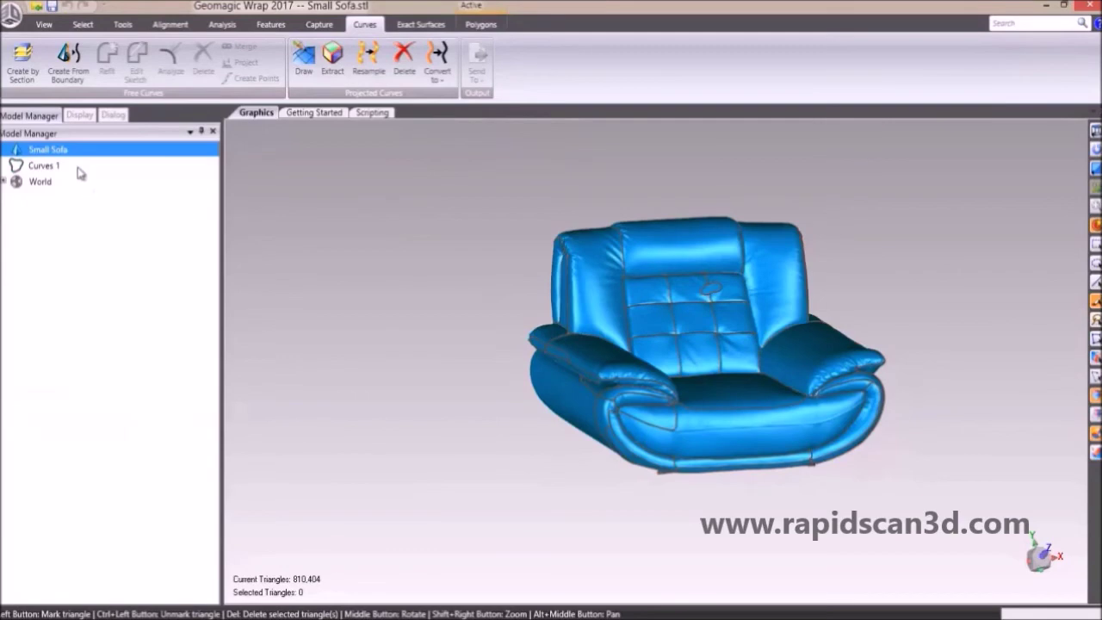
Hide the Small Sofa mesh and examine the free curves on their own
right_click(74, 152)
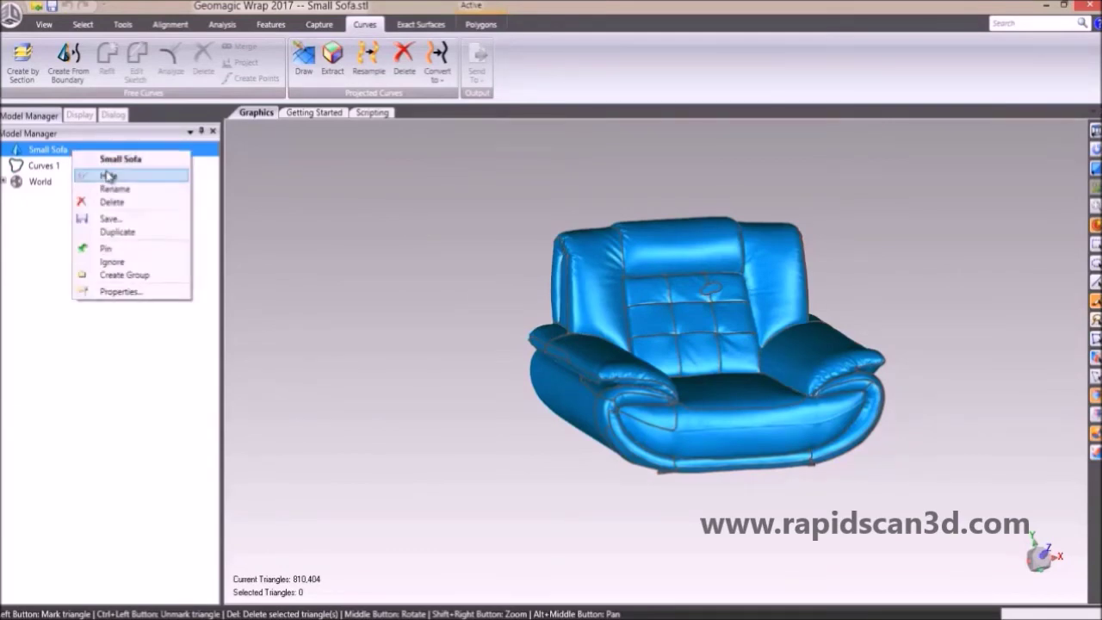
click(108, 175)
middle_drag(428, 266, 604, 362)
scroll(513, 447, down, 3)
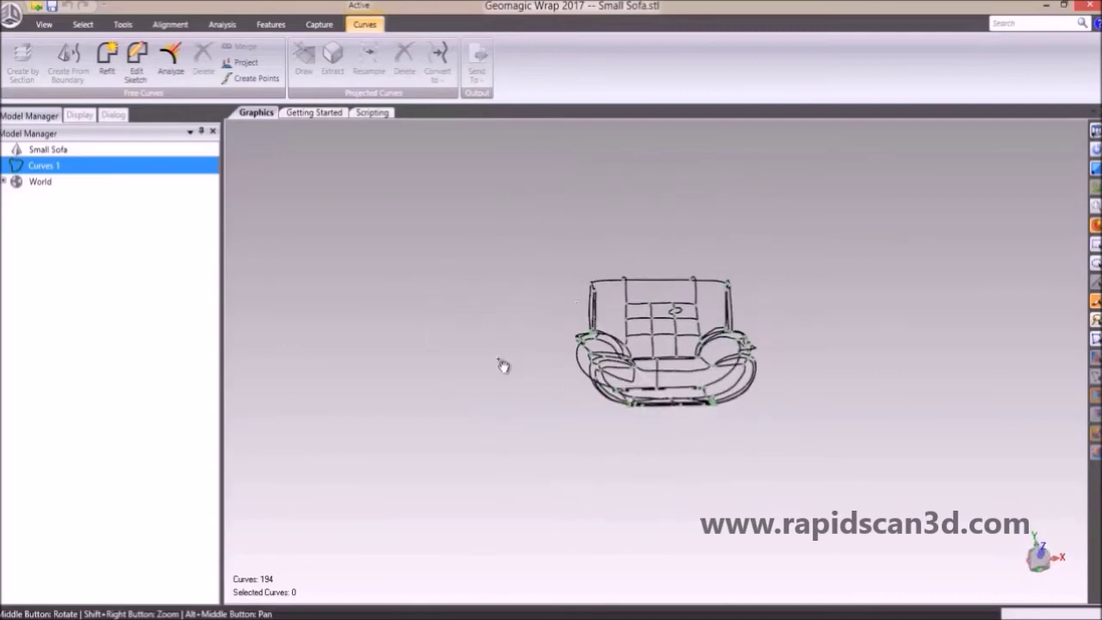
Show the Small Sofa mesh again and delete the Curves 1 object
right_click(60, 156)
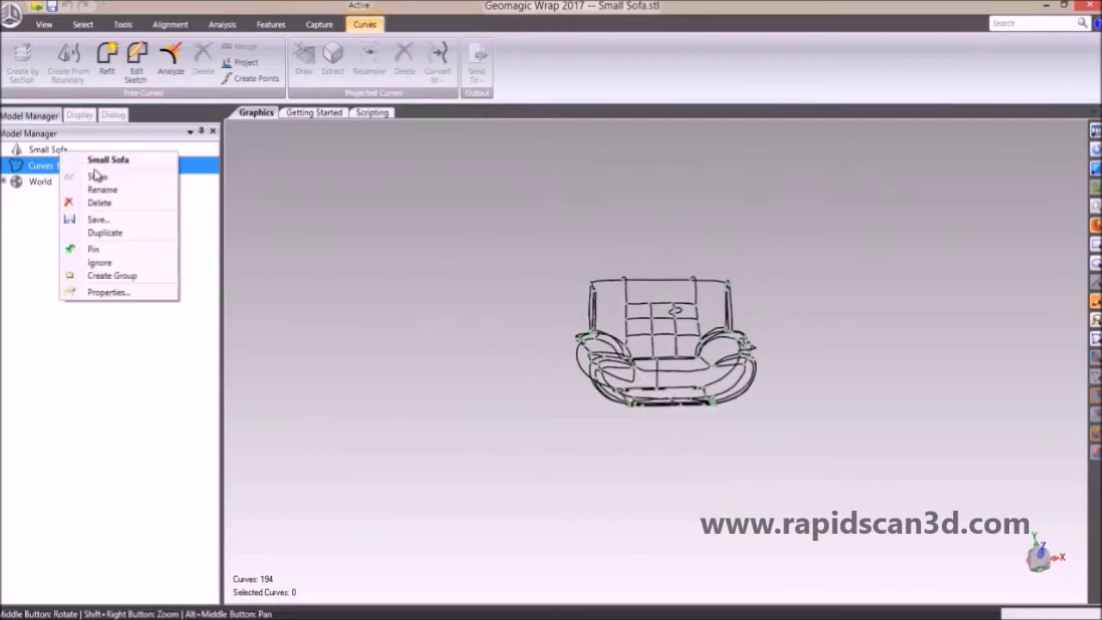
click(96, 176)
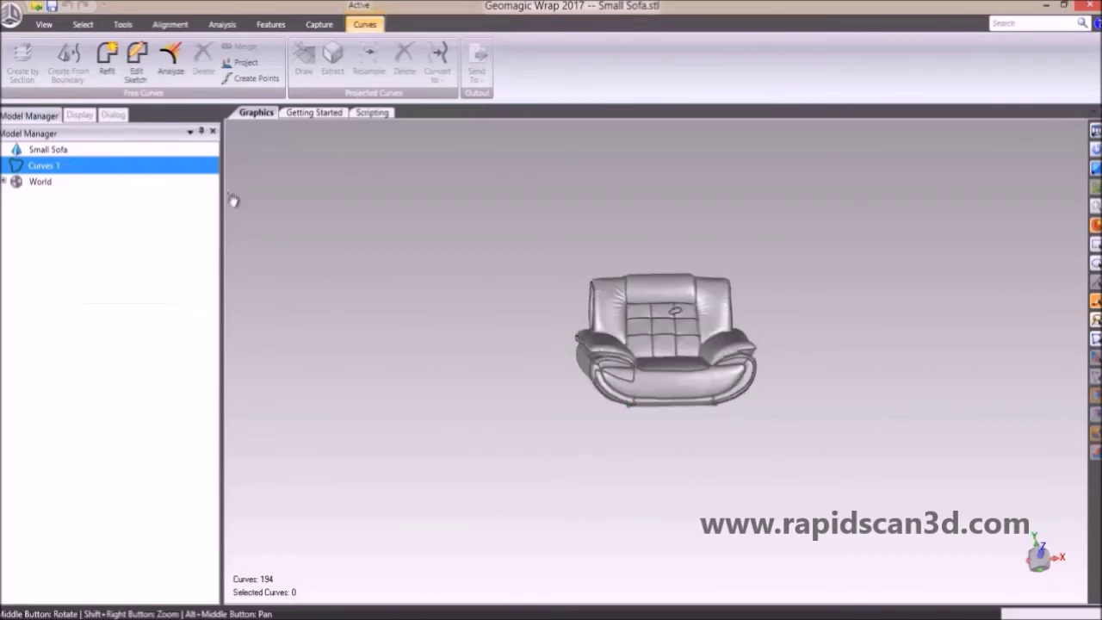
right_click(60, 171)
click(105, 216)
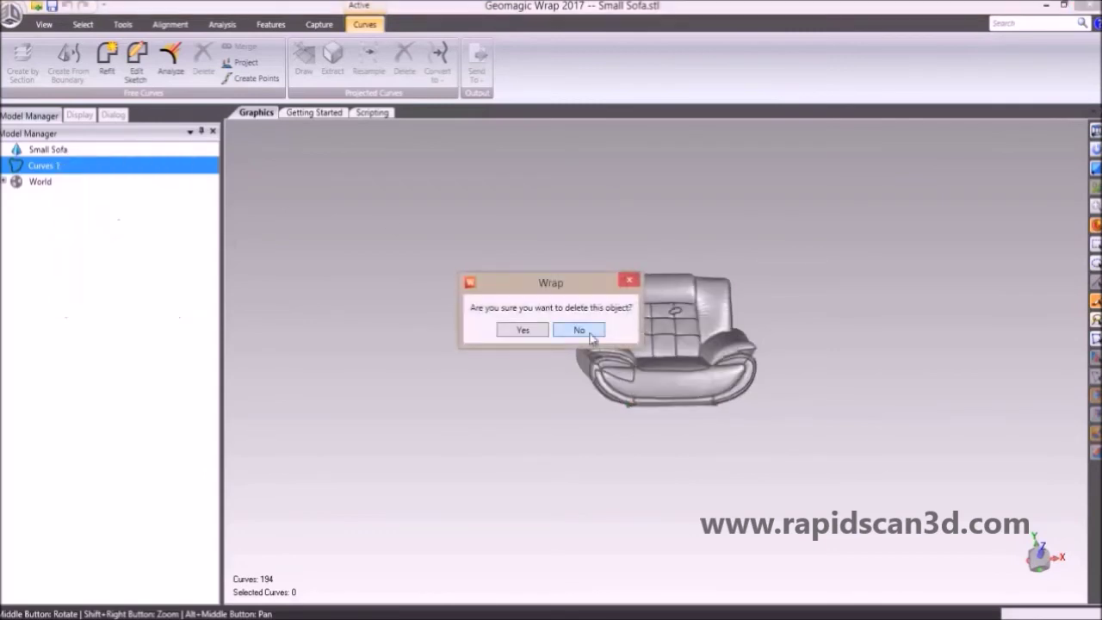
click(533, 335)
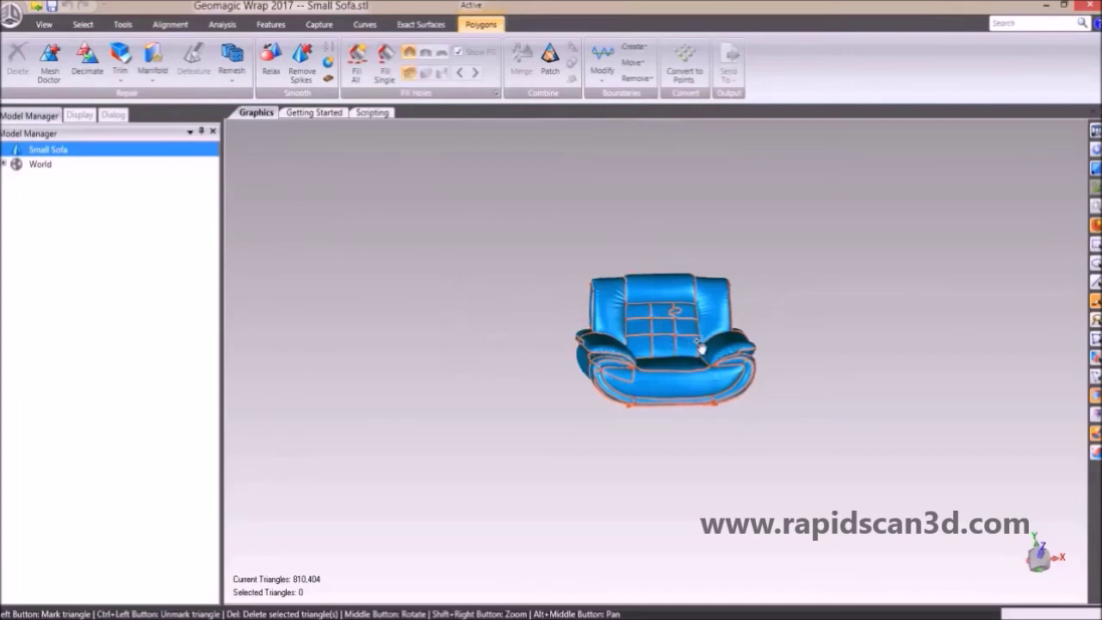
Start Exact Surfacing on the Small Sofa mesh, converting its curves to boundaries
middle_drag(664, 357, 612, 371)
scroll(571, 405, up, 5)
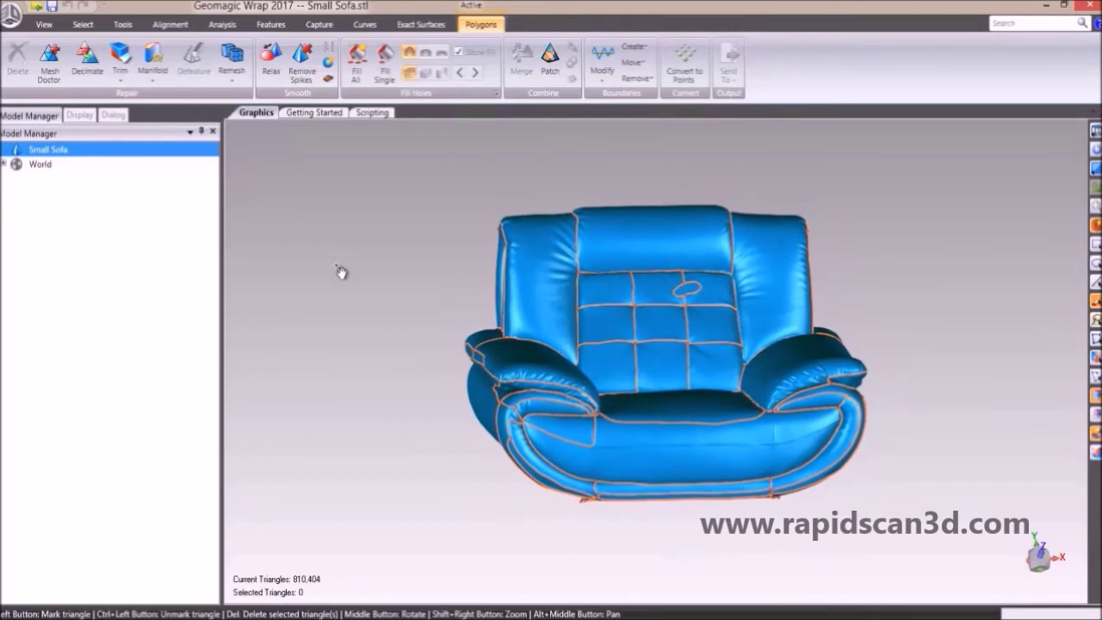
click(422, 24)
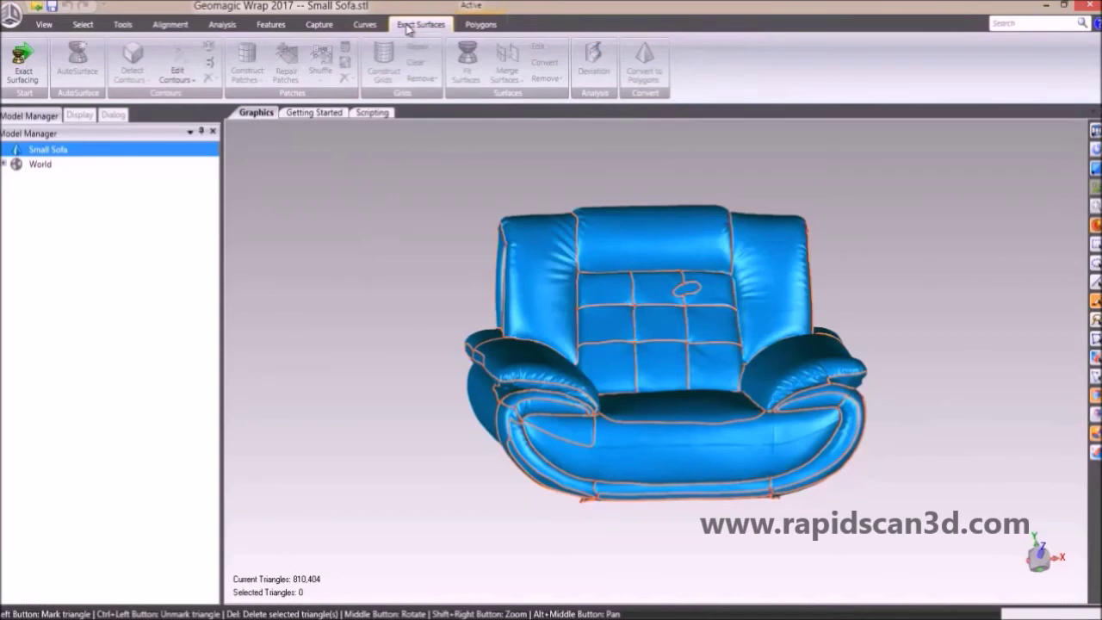
click(31, 77)
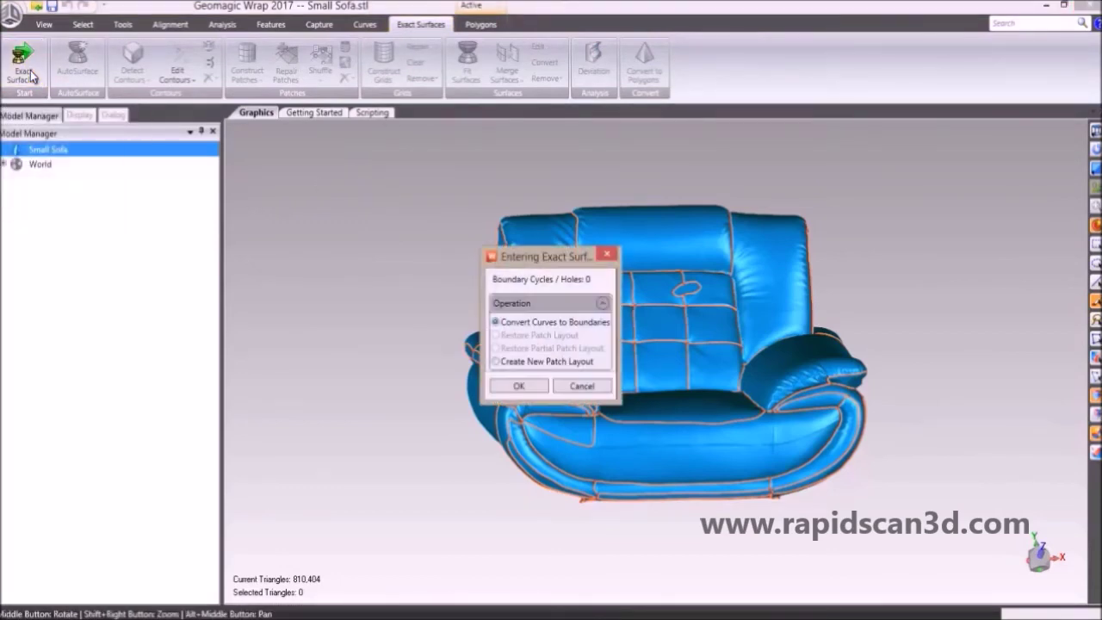
click(519, 386)
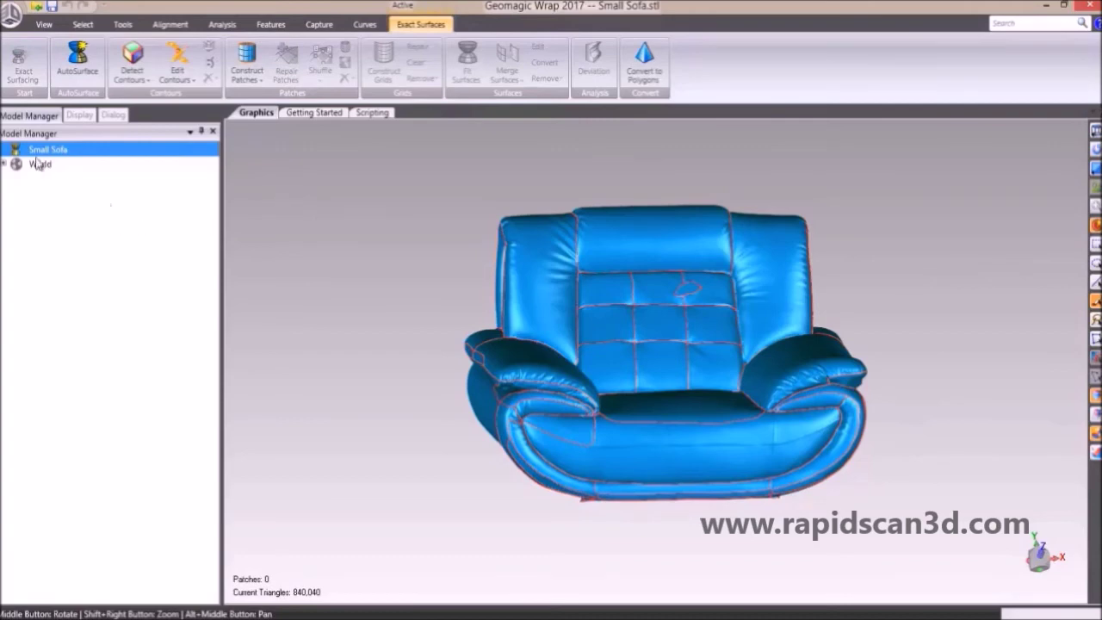
AutoSurface the sofa as Organic with target patch count 500 and adaptive tolerance 1.02 mm, declining manual repair of patch and grid problems
click(78, 69)
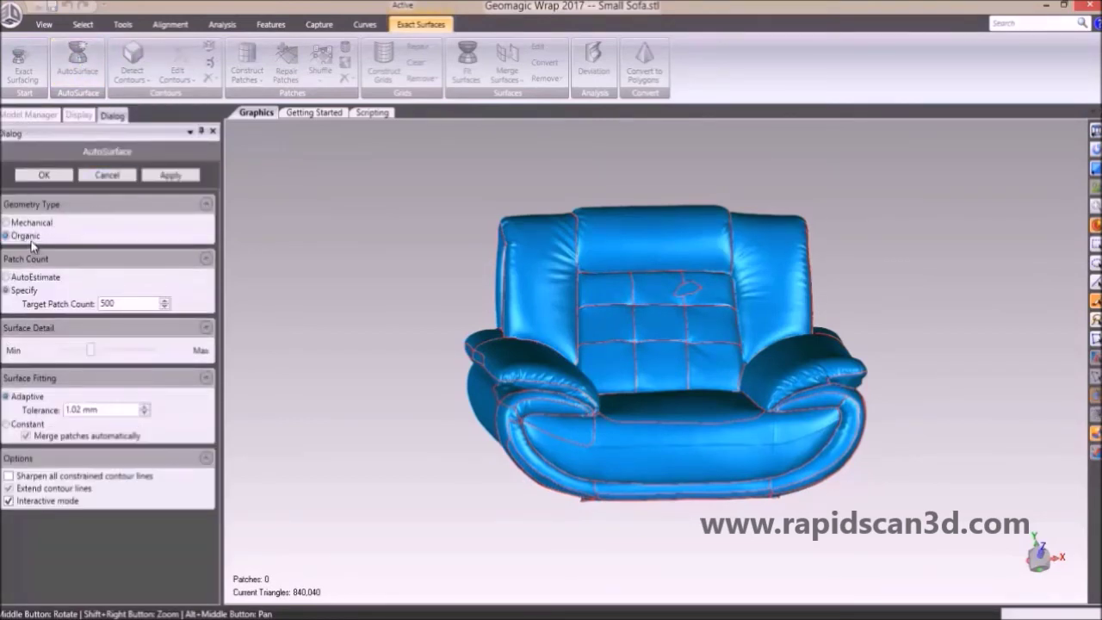
click(170, 175)
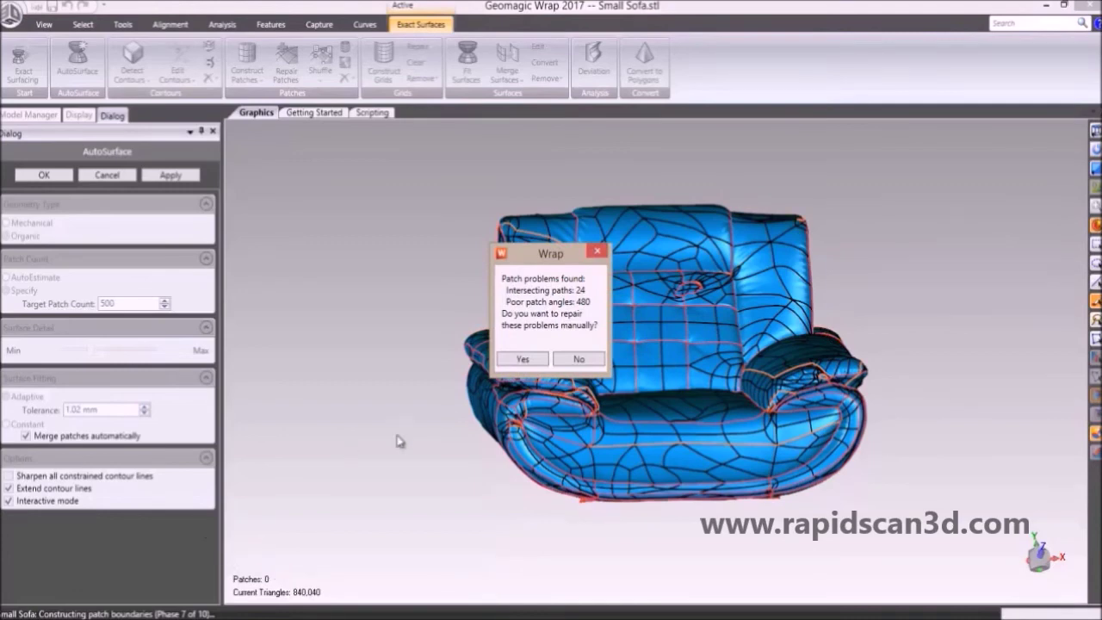
click(579, 360)
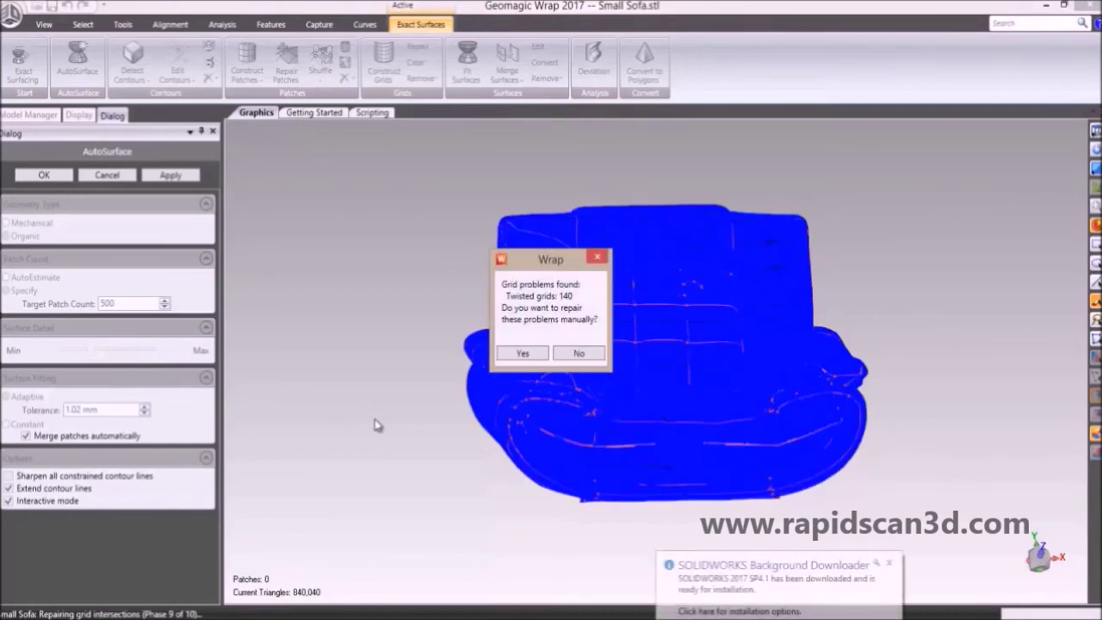
click(889, 563)
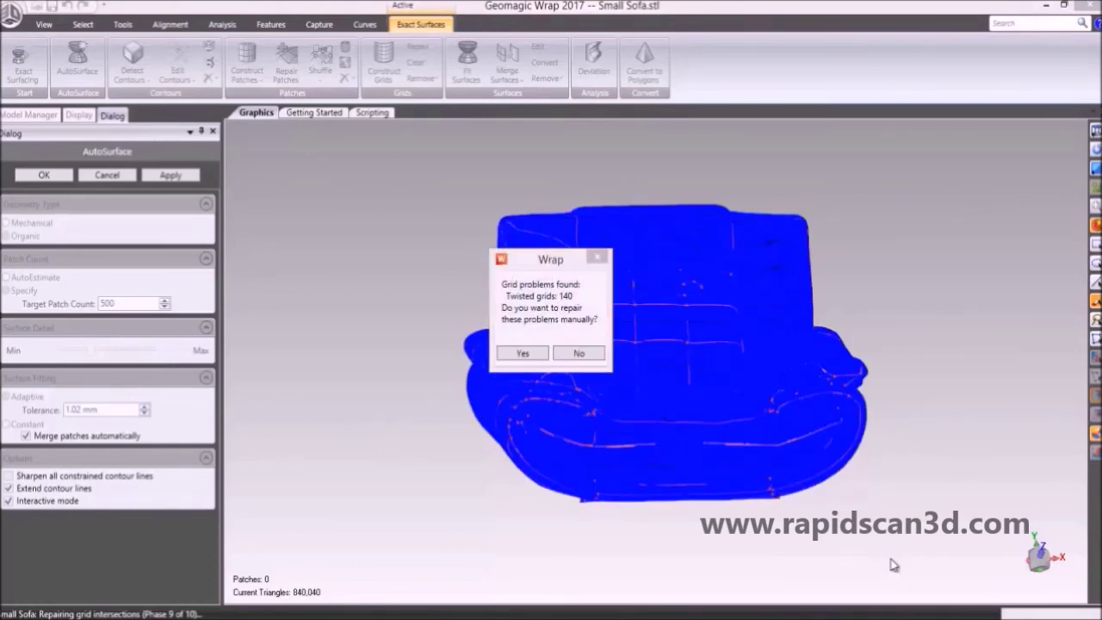
click(578, 354)
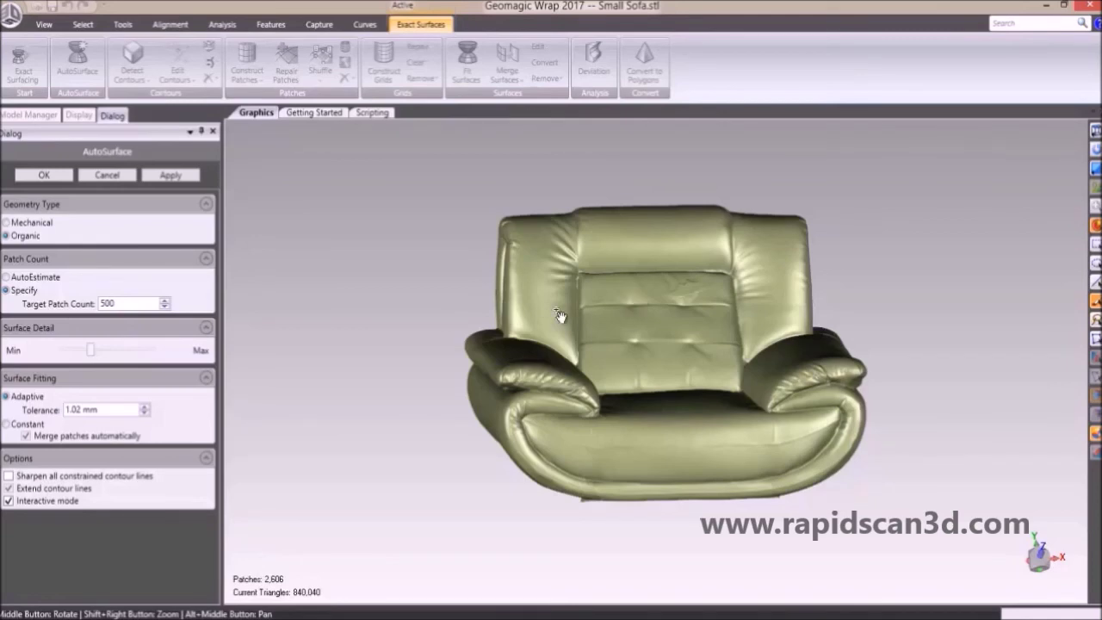
click(42, 175)
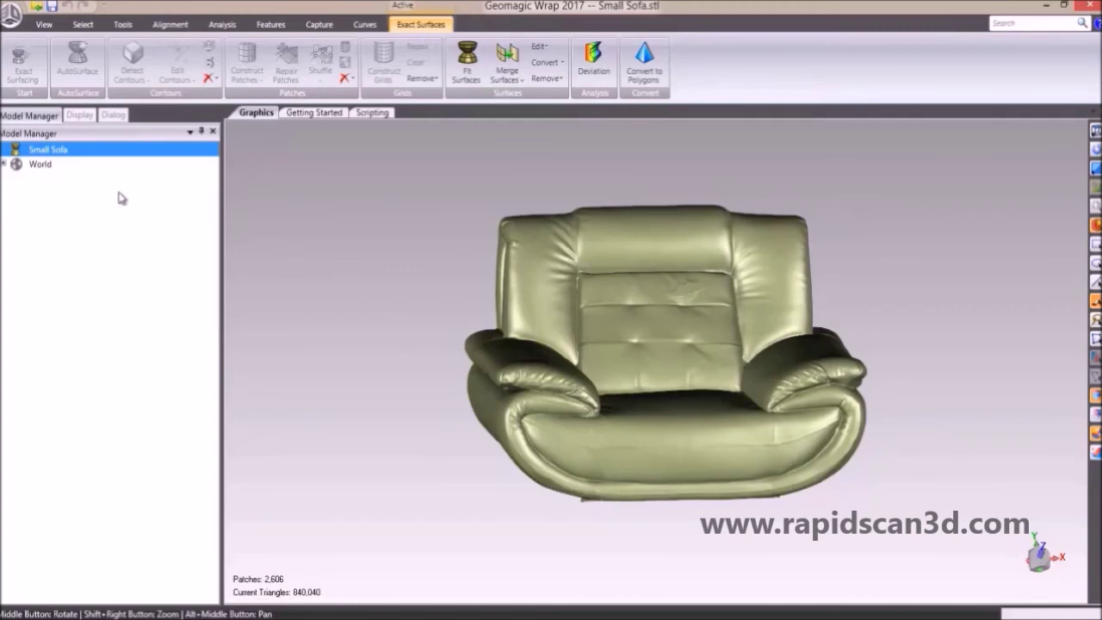
Compute a deviation analysis of the surfaced sofa with maximum deviation 66.1 mm and critical angle 45.0
click(223, 24)
click(24, 57)
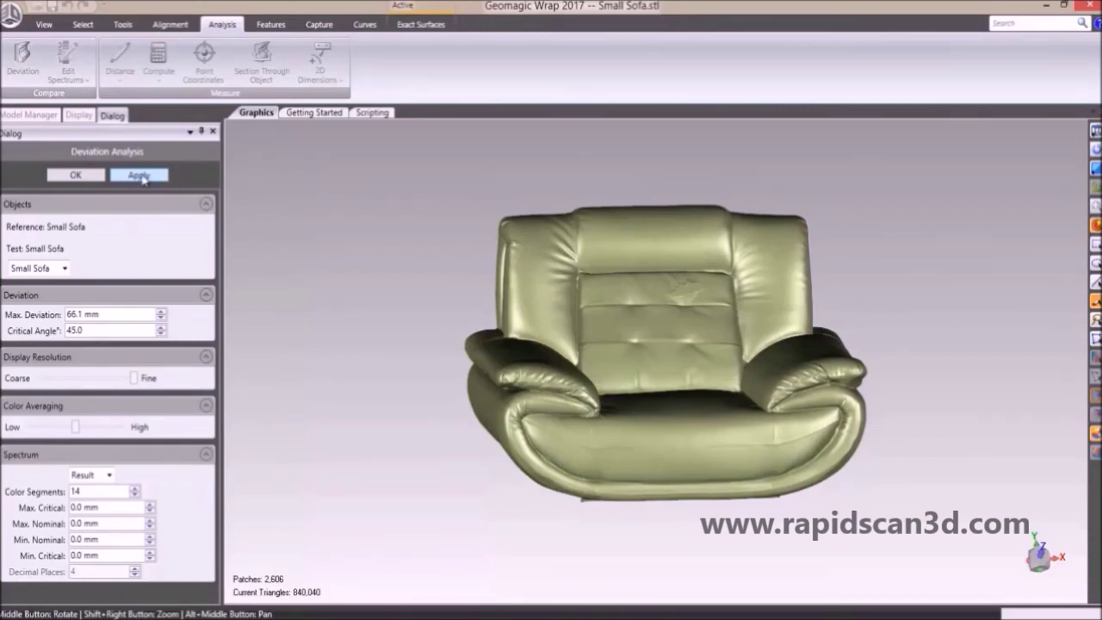
click(141, 175)
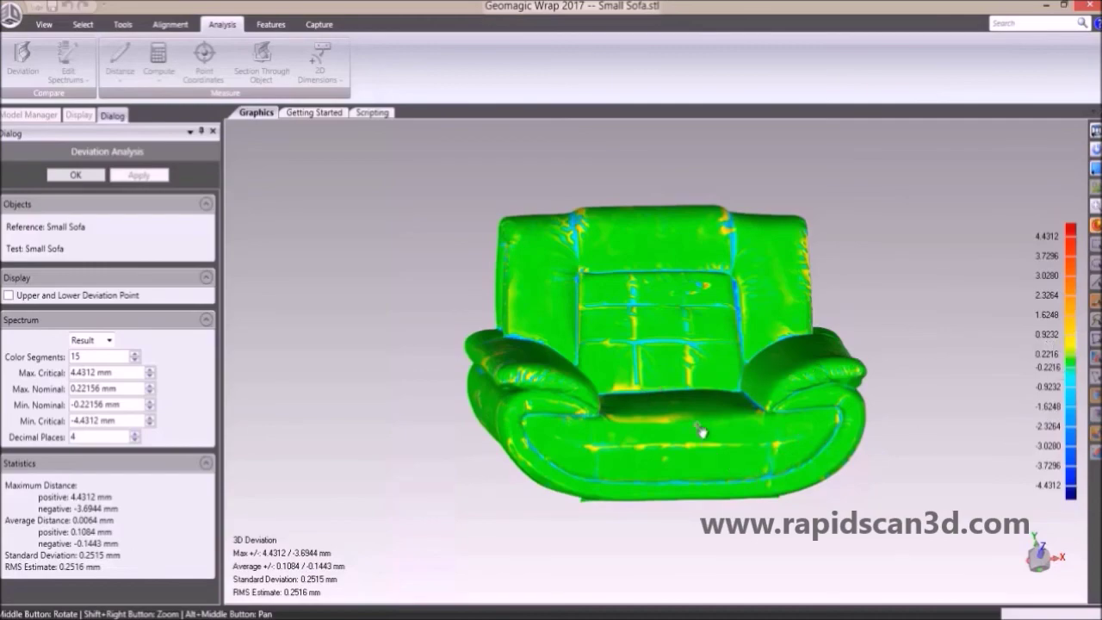
Examine the deviation colour map on the sofa's front, back and sides, and close the analysis
scroll(707, 442, up, 3)
middle_drag(652, 332, 519, 422)
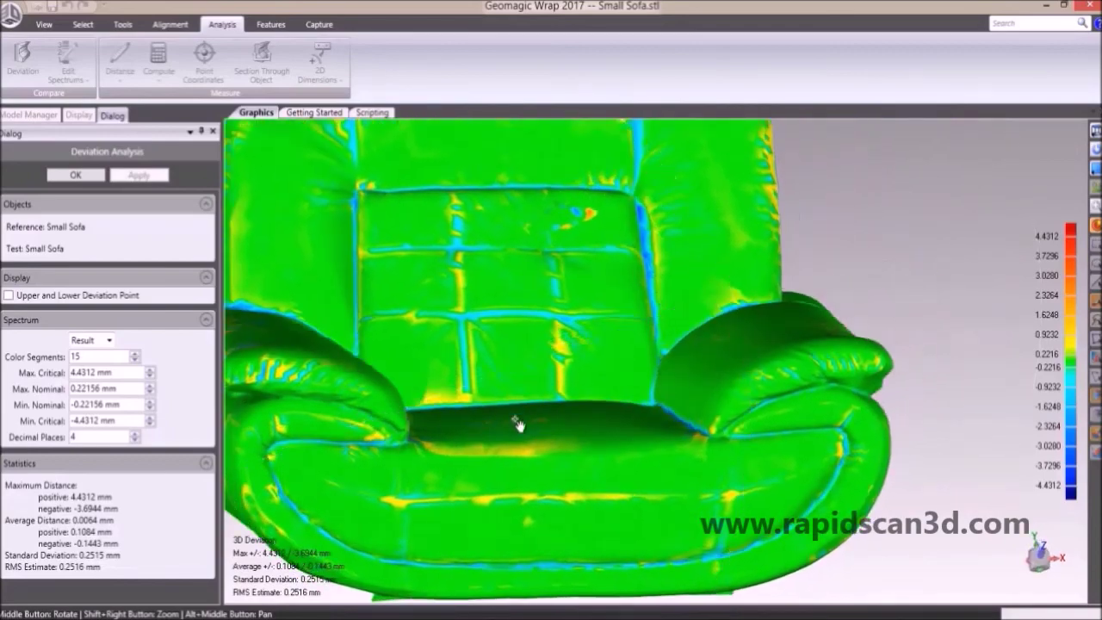
scroll(519, 423, down, 3)
middle_drag(502, 380, 420, 390)
scroll(517, 418, up, 3)
scroll(357, 401, down, 1)
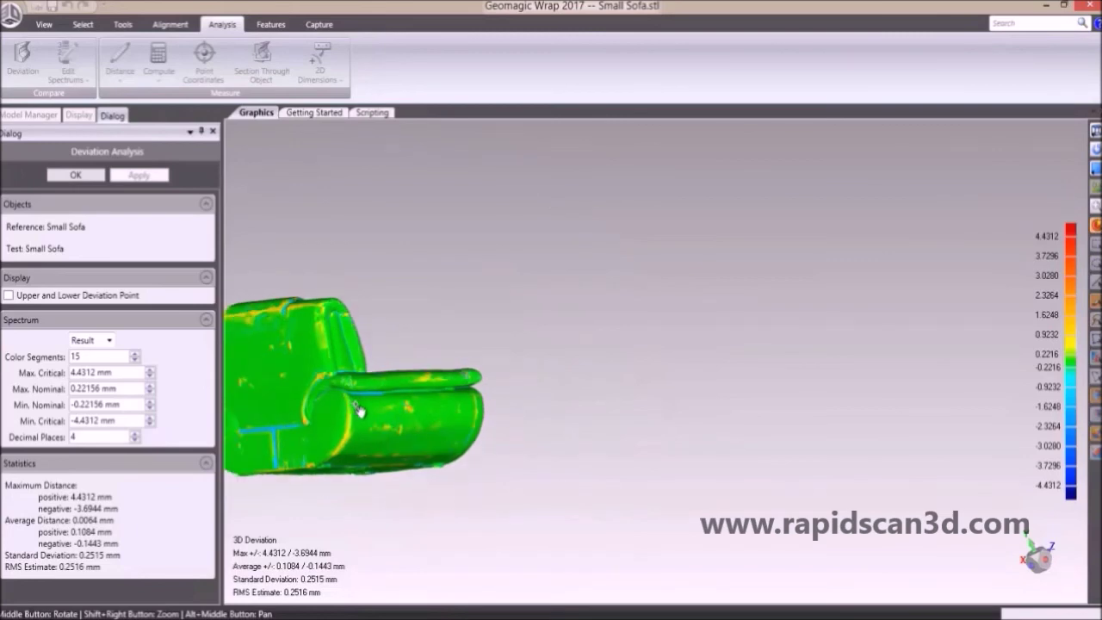
middle_drag(380, 412, 524, 381)
scroll(553, 396, up, 3)
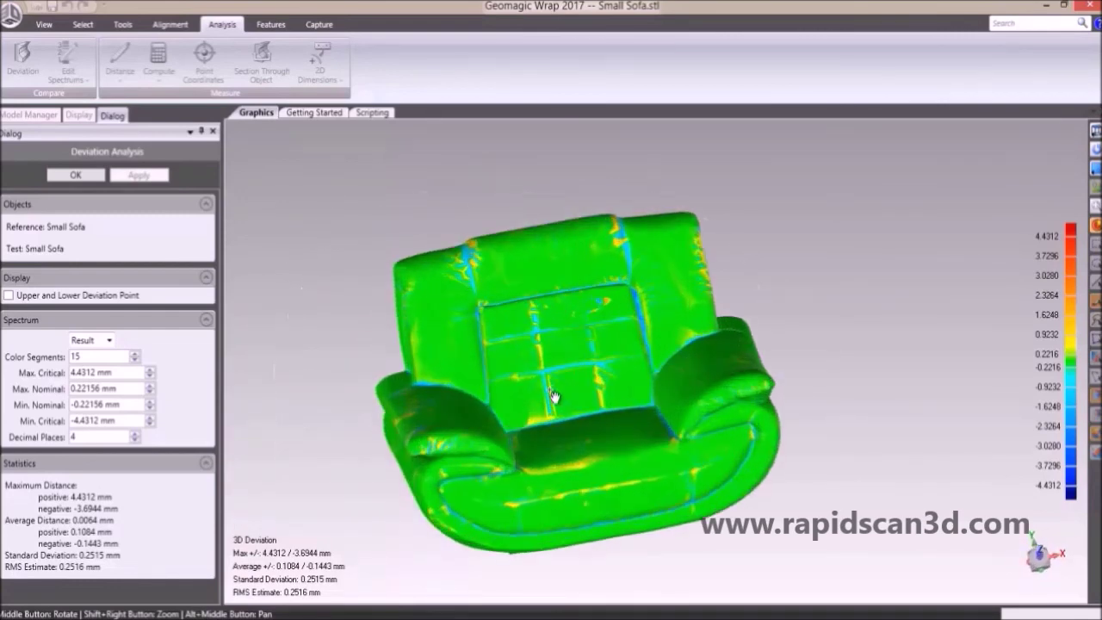
scroll(554, 396, up, 3)
middle_drag(522, 437, 524, 352)
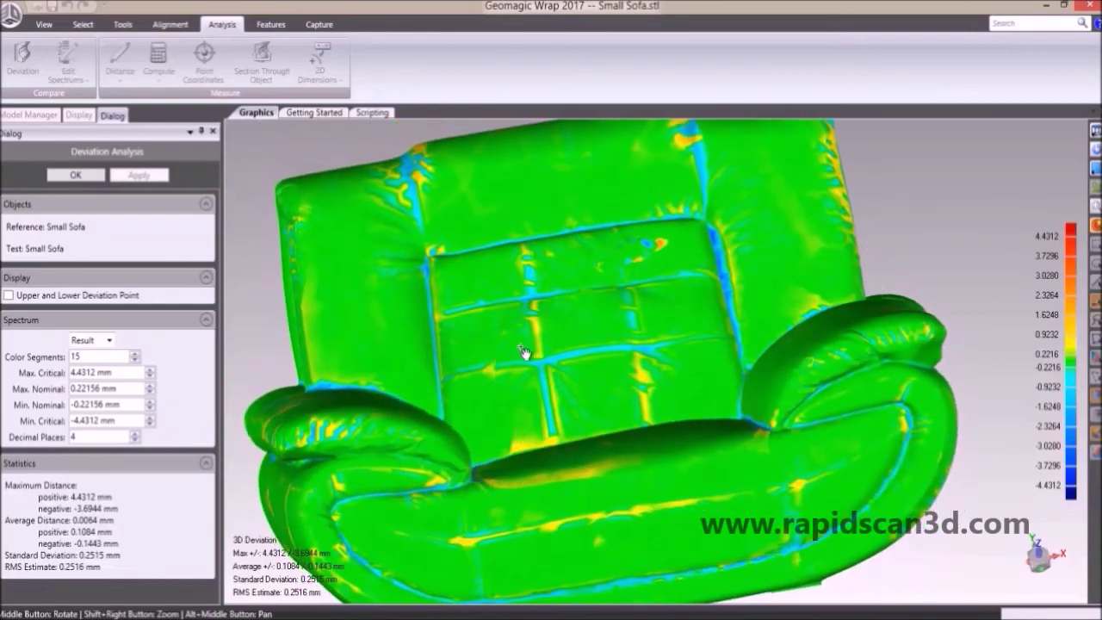
middle_drag(991, 229, 612, 482)
scroll(633, 376, down, 3)
middle_drag(566, 359, 547, 288)
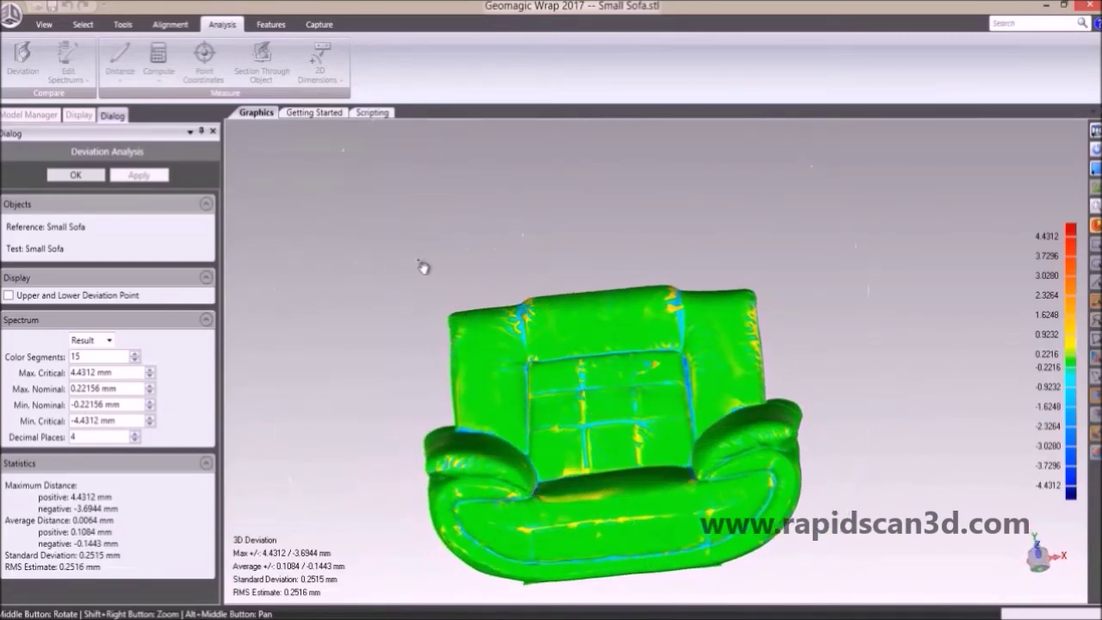
click(90, 175)
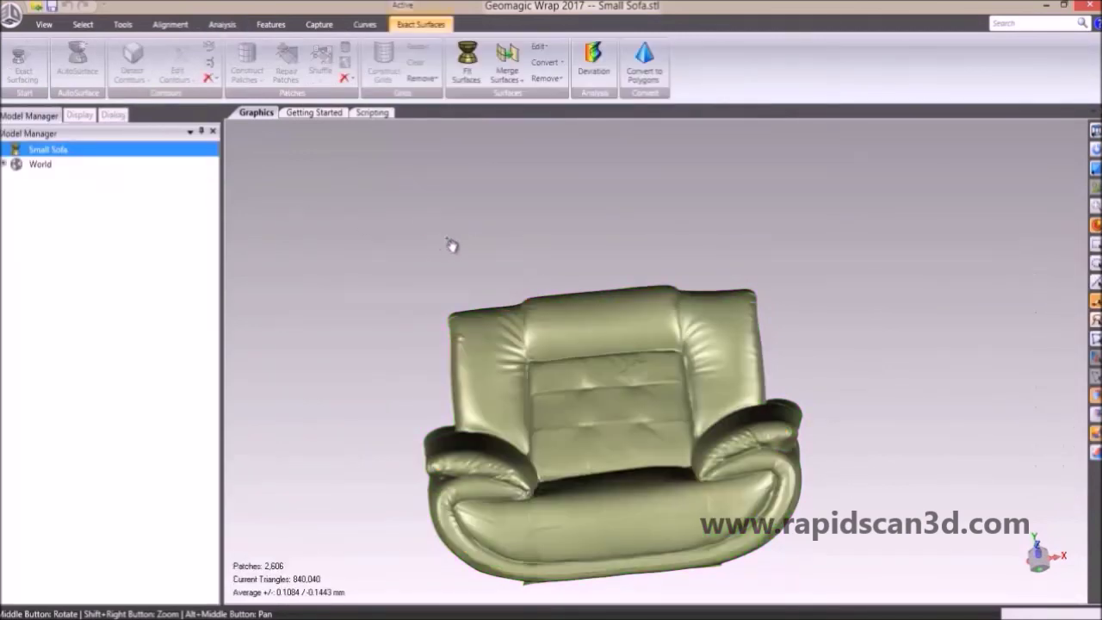
Start saving the surfaced sofa under a new file, examine the available file formats, and cancel without saving
mouse_move(540, 392)
middle_down()
mouse_move(598, 386)
mouse_move(525, 383)
middle_up()
click(11, 15)
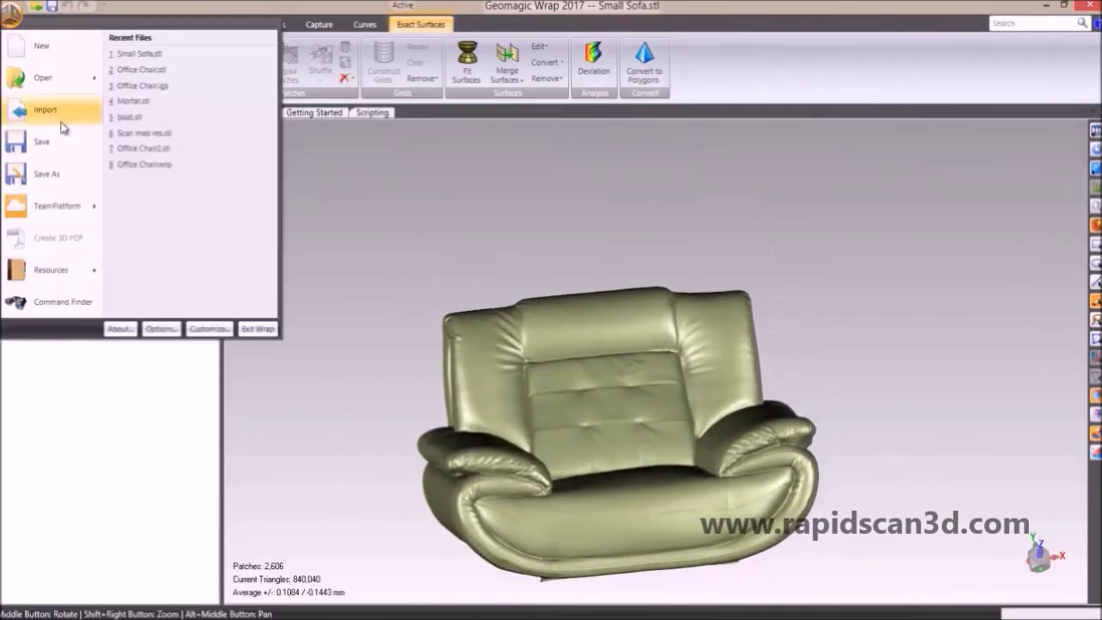
click(68, 173)
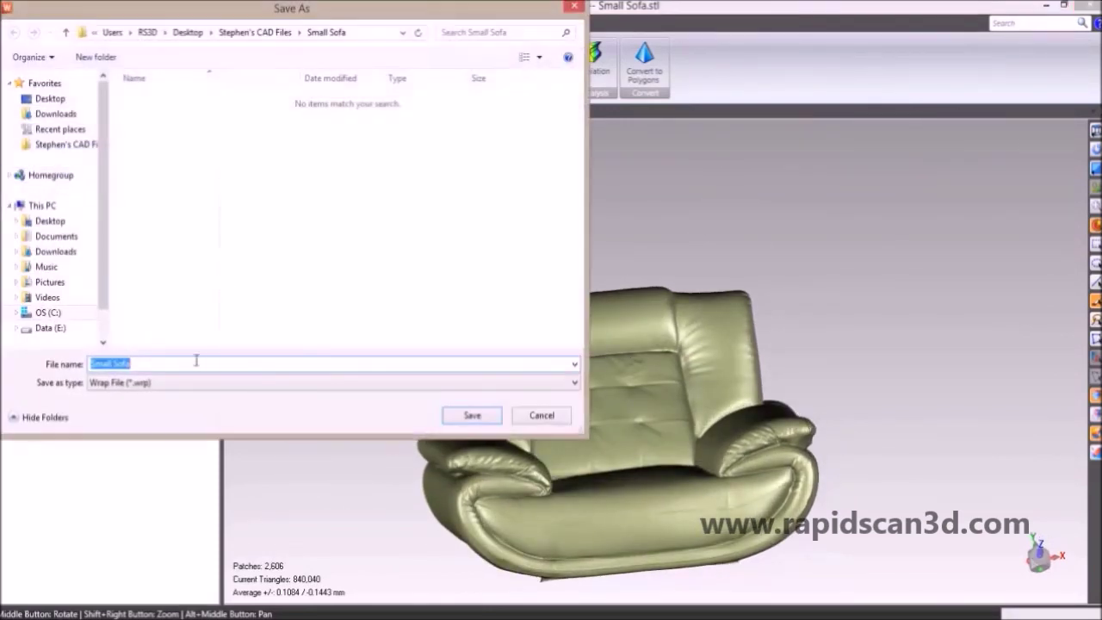
click(151, 384)
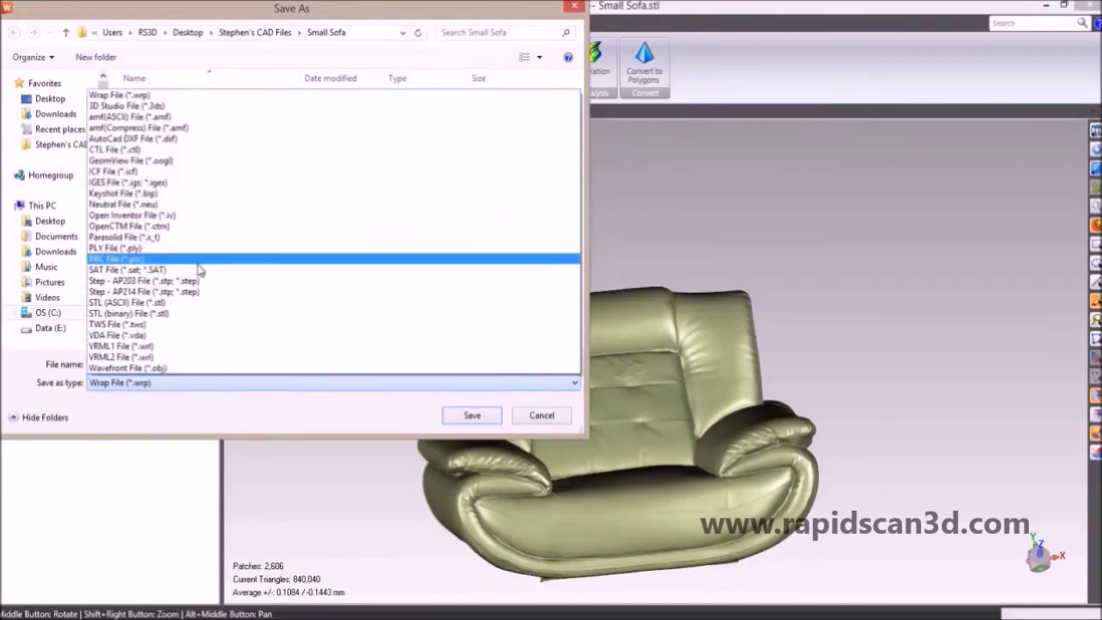
click(538, 403)
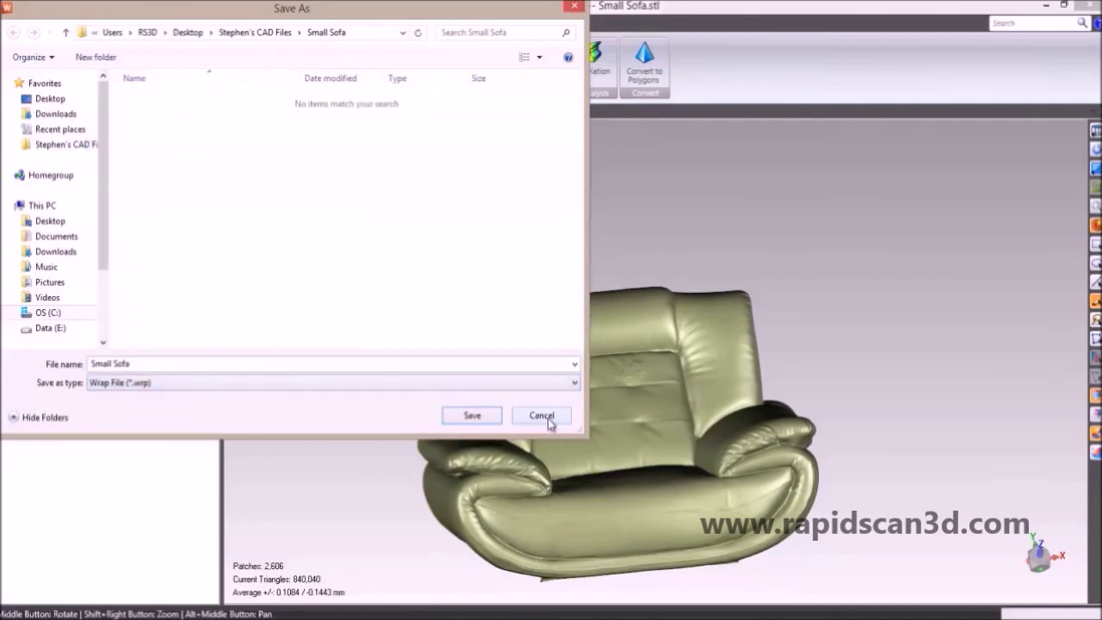
click(548, 415)
scroll(642, 439, down, 3)
scroll(637, 439, up, 3)
middle_drag(649, 450, 666, 369)
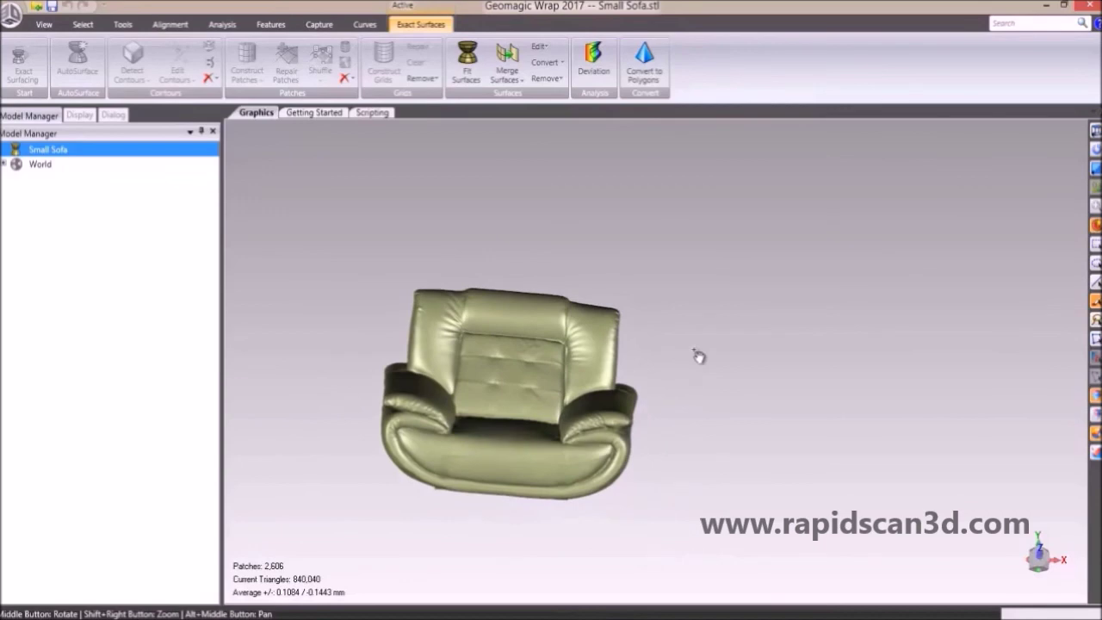